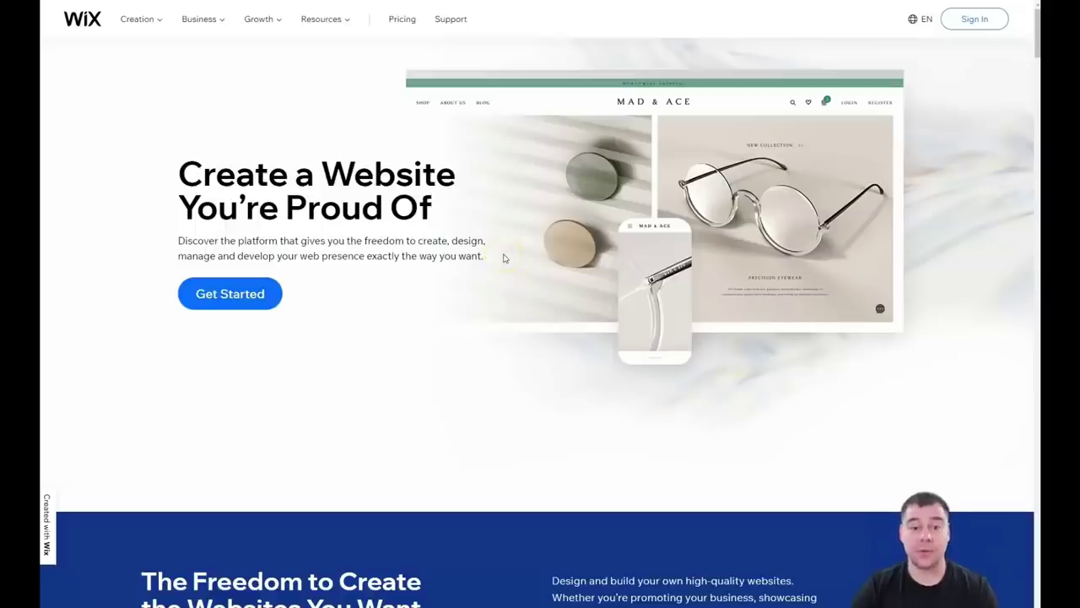
Look through the website builder's homepage, covering its templates, editor options, business tools, creation steps and FAQ, and return to its beginning
{"action": "scroll", "coordinate": [503, 255], "scroll_direction": "down", "scroll_amount": 3}
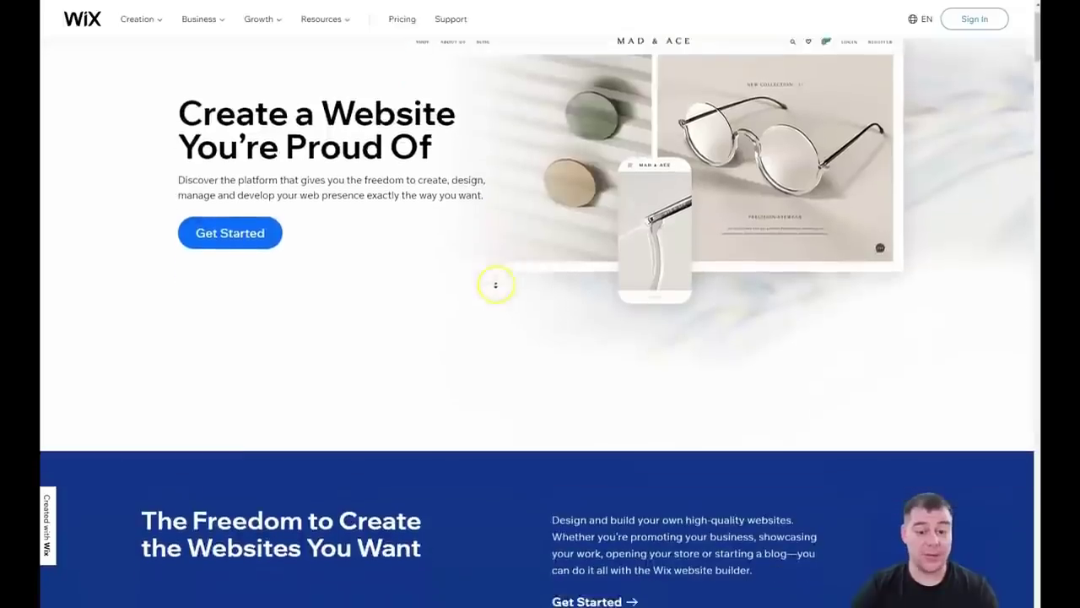
{"action": "scroll", "coordinate": [496, 287], "scroll_direction": "down", "scroll_amount": 5}
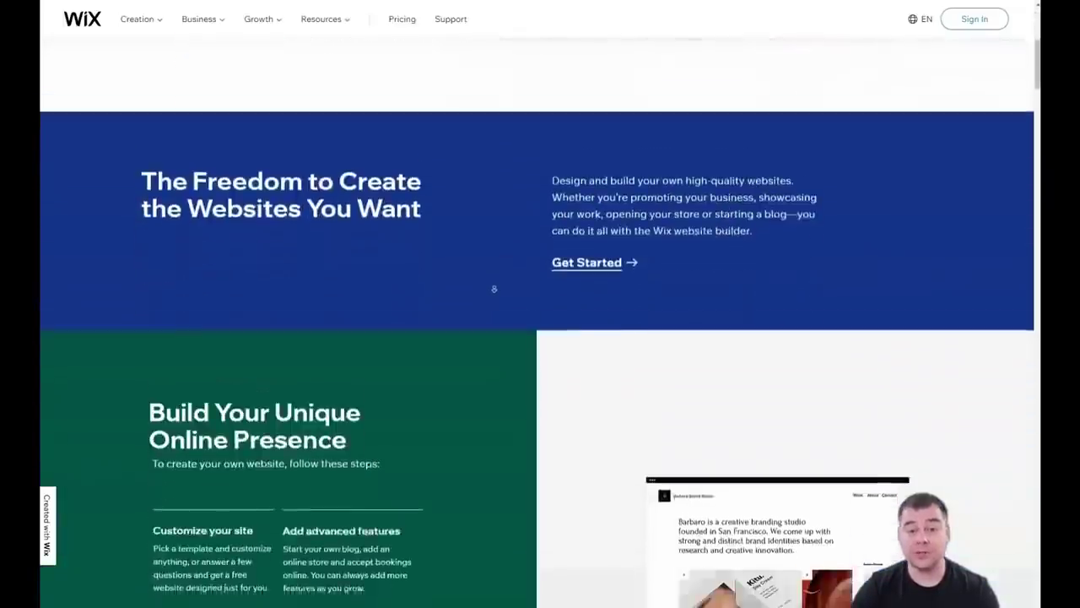
{"action": "scroll", "coordinate": [492, 292], "scroll_direction": "down", "scroll_amount": 5}
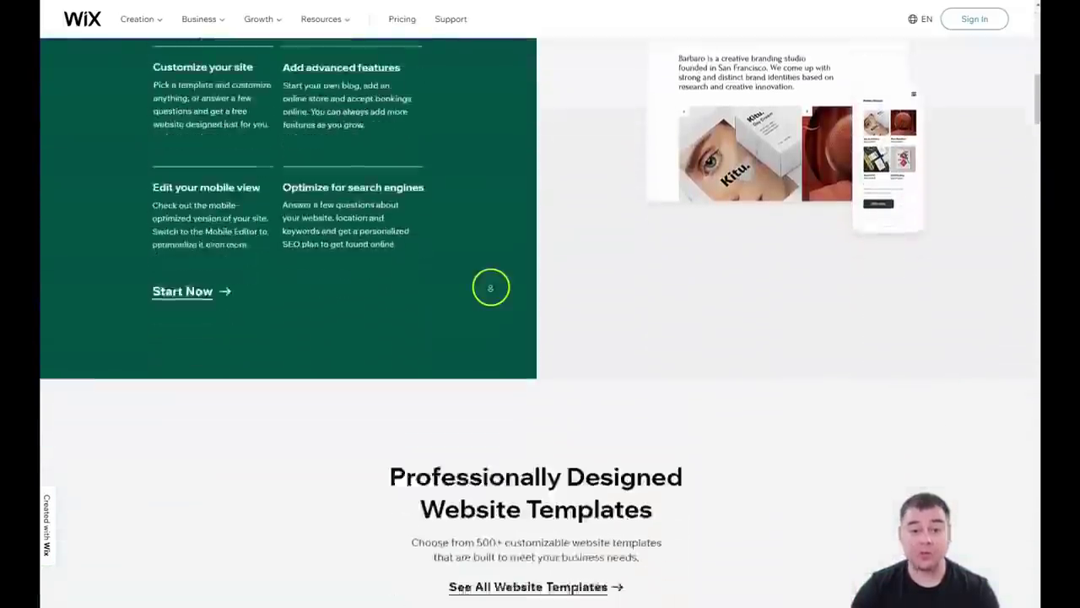
{"action": "scroll", "coordinate": [494, 291], "scroll_direction": "down", "scroll_amount": 5}
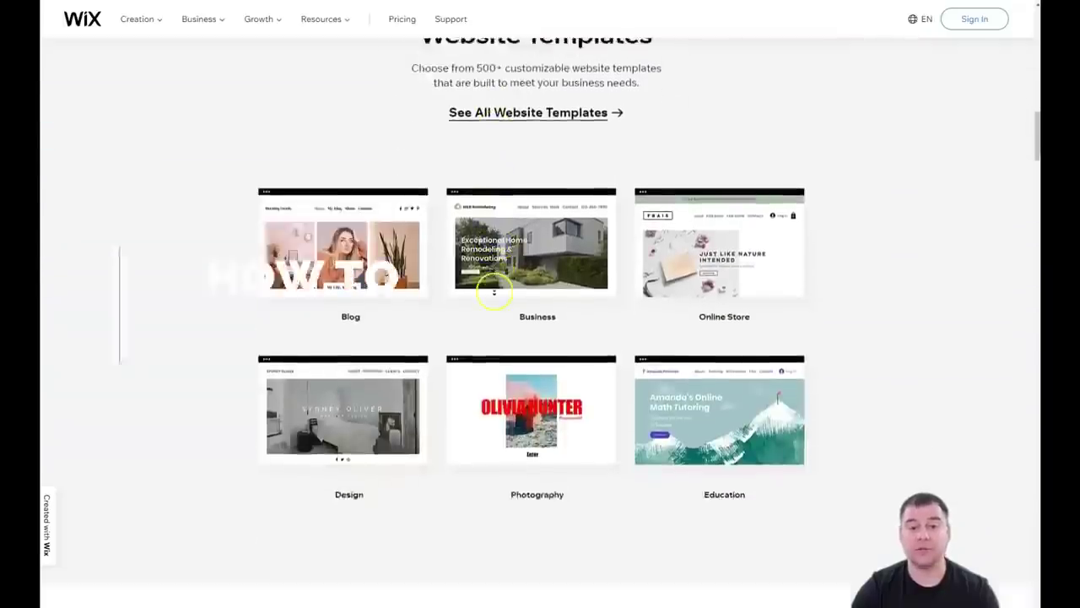
{"action": "scroll", "coordinate": [540, 312], "scroll_direction": "down", "scroll_amount": 4}
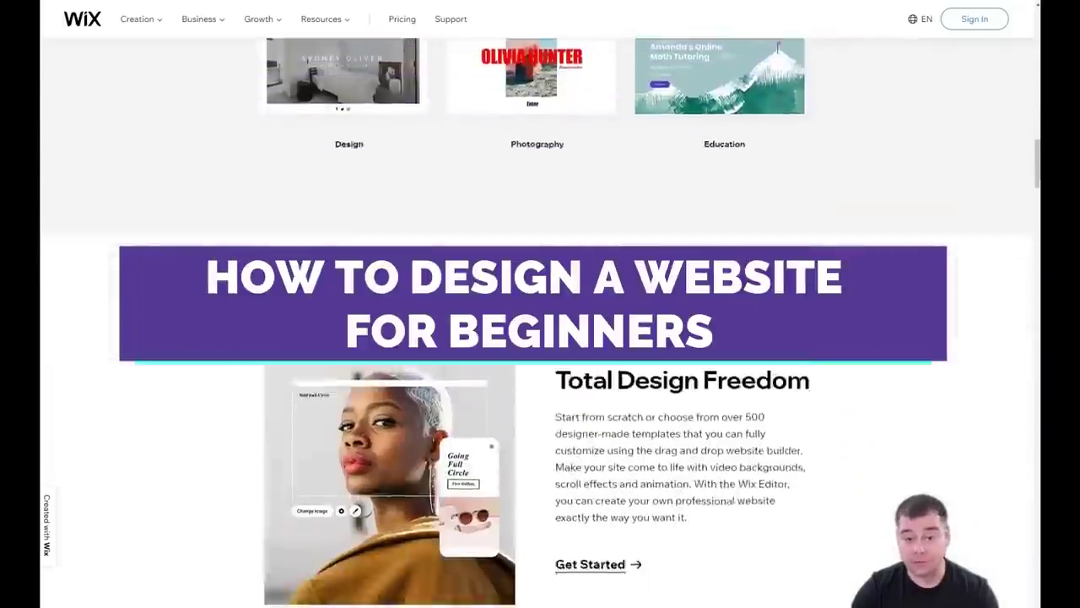
{"action": "scroll", "coordinate": [540, 312], "scroll_direction": "down", "scroll_amount": 2}
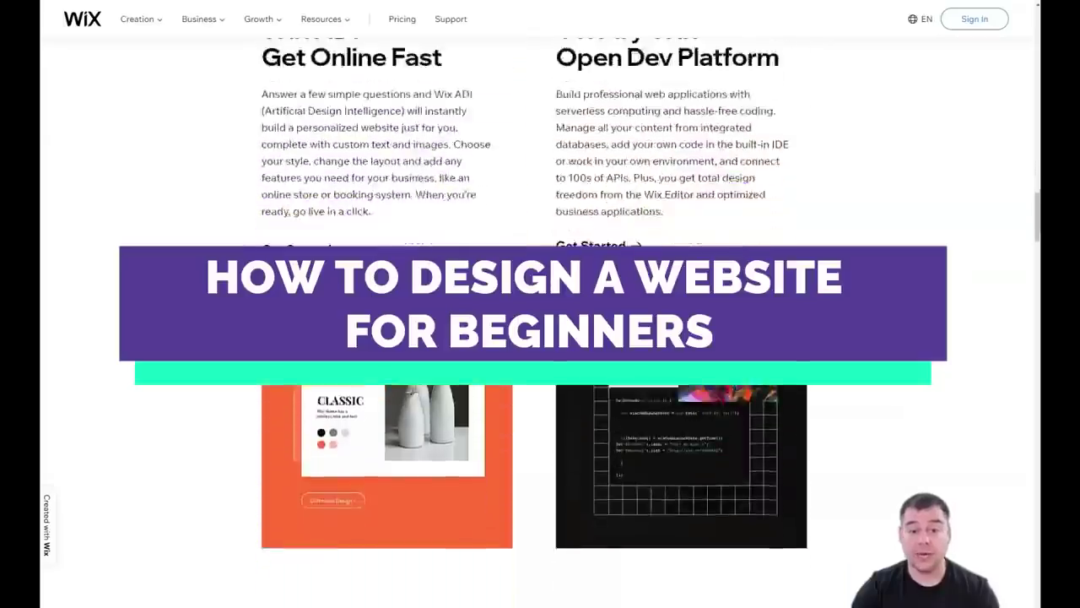
{"action": "scroll", "coordinate": [526, 286], "scroll_direction": "down", "scroll_amount": 4}
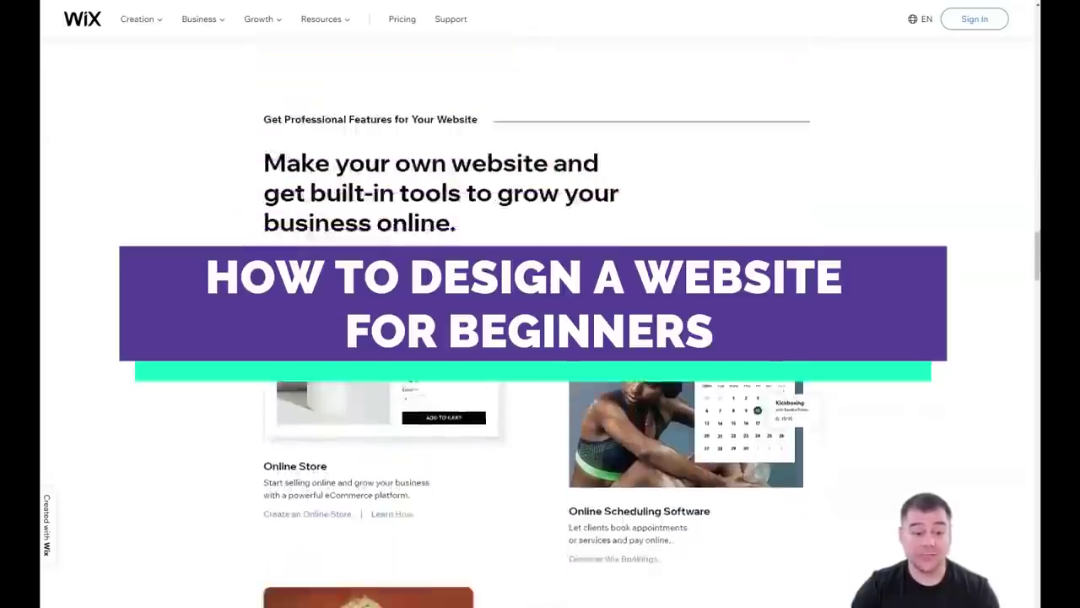
{"action": "scroll", "coordinate": [525, 286], "scroll_direction": "down", "scroll_amount": 4}
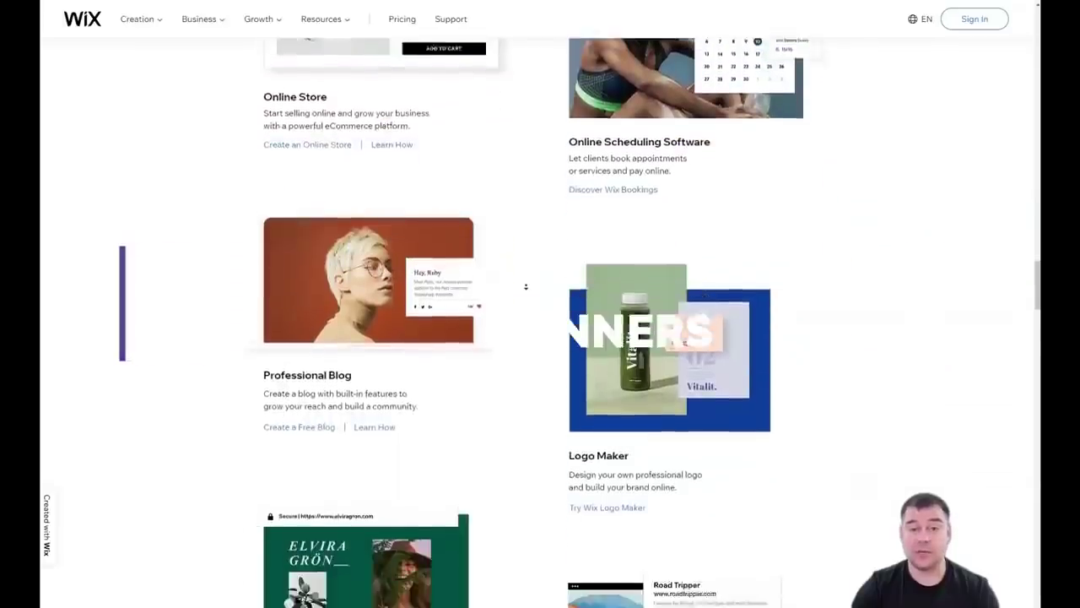
{"action": "scroll", "coordinate": [525, 286], "scroll_direction": "down", "scroll_amount": 4}
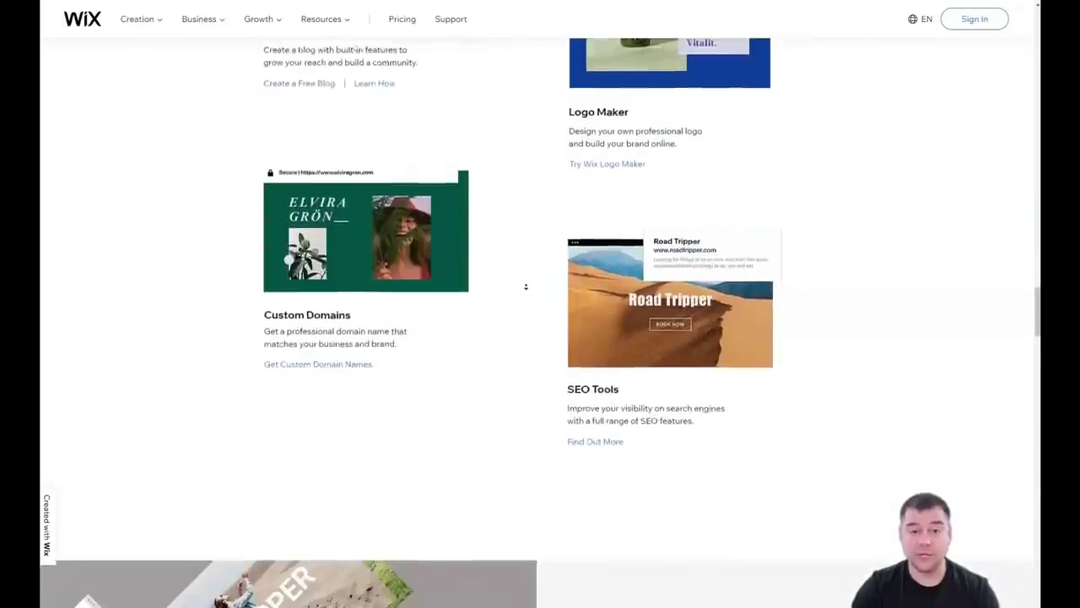
{"action": "scroll", "coordinate": [526, 286], "scroll_direction": "down", "scroll_amount": 4}
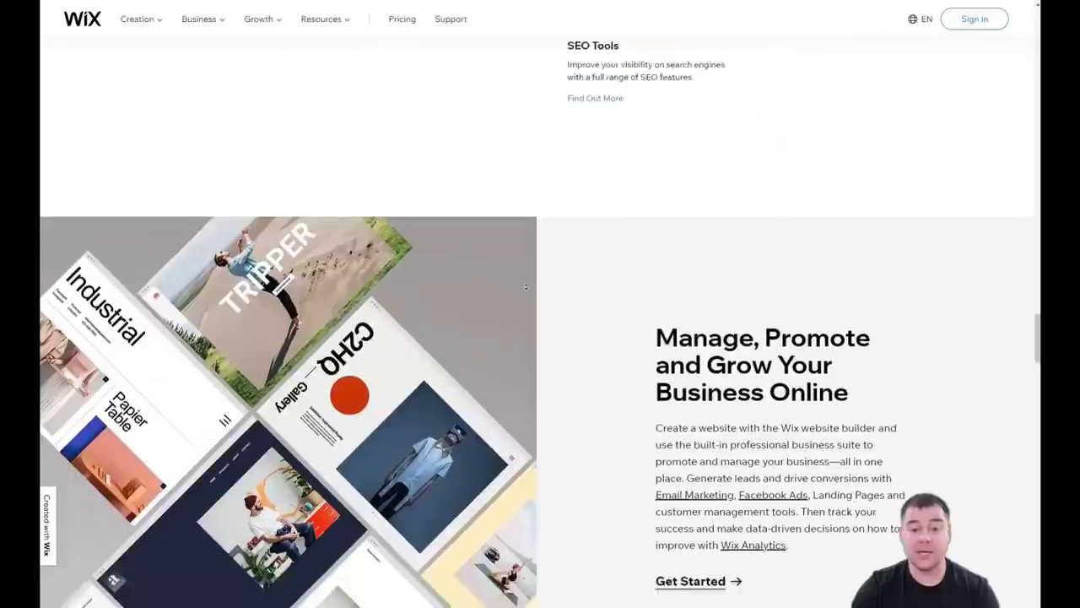
{"action": "scroll", "coordinate": [526, 287], "scroll_direction": "down", "scroll_amount": 4}
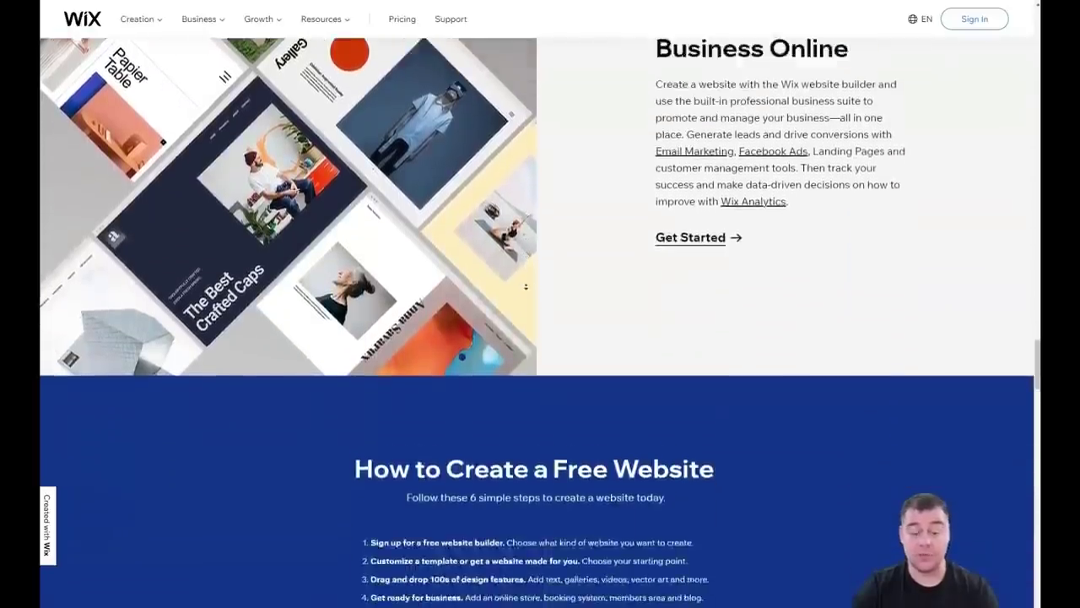
{"action": "scroll", "coordinate": [525, 286], "scroll_direction": "down", "scroll_amount": 4}
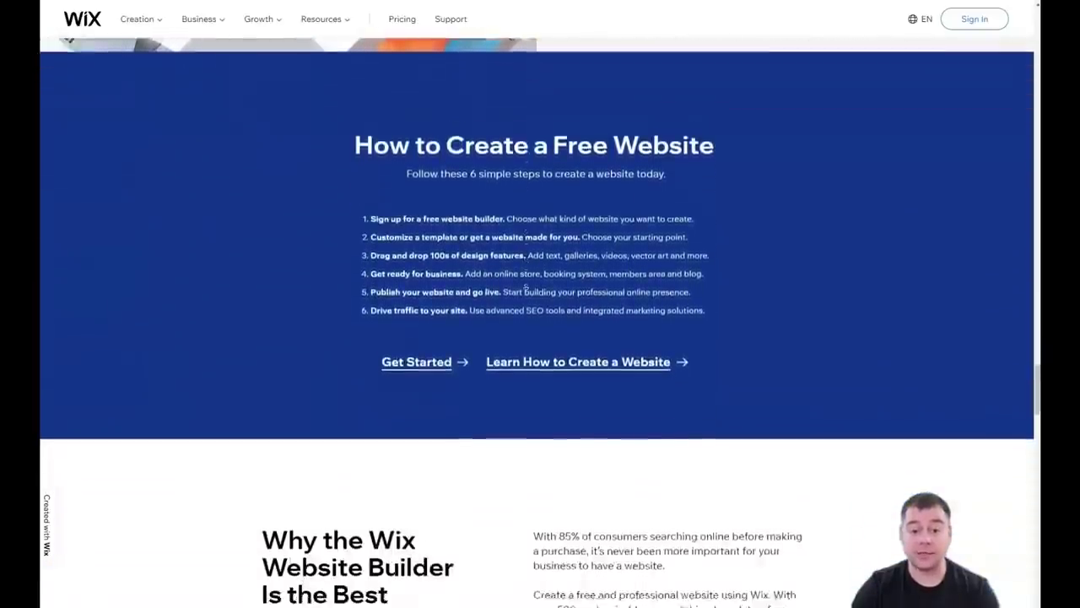
{"action": "scroll", "coordinate": [505, 289], "scroll_direction": "down", "scroll_amount": 2}
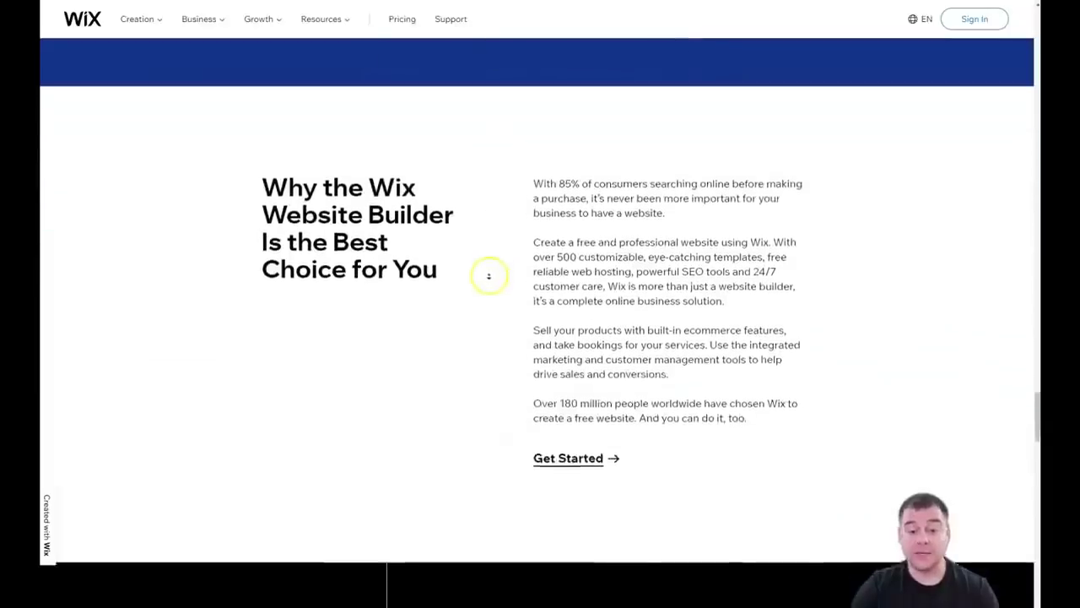
{"action": "scroll", "coordinate": [484, 276], "scroll_direction": "down", "scroll_amount": 4}
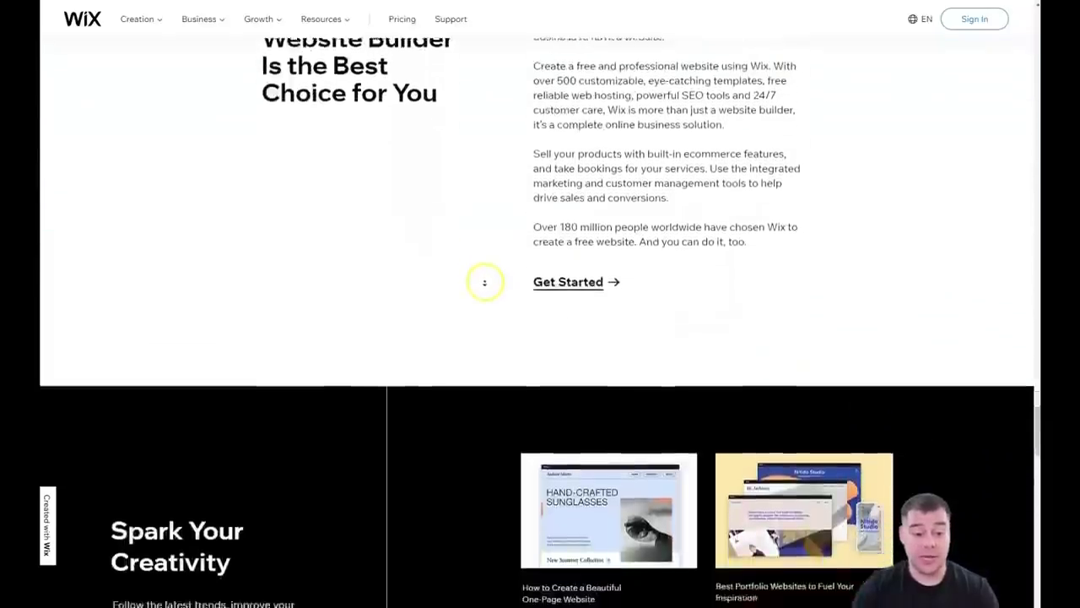
{"action": "scroll", "coordinate": [483, 289], "scroll_direction": "down", "scroll_amount": 6}
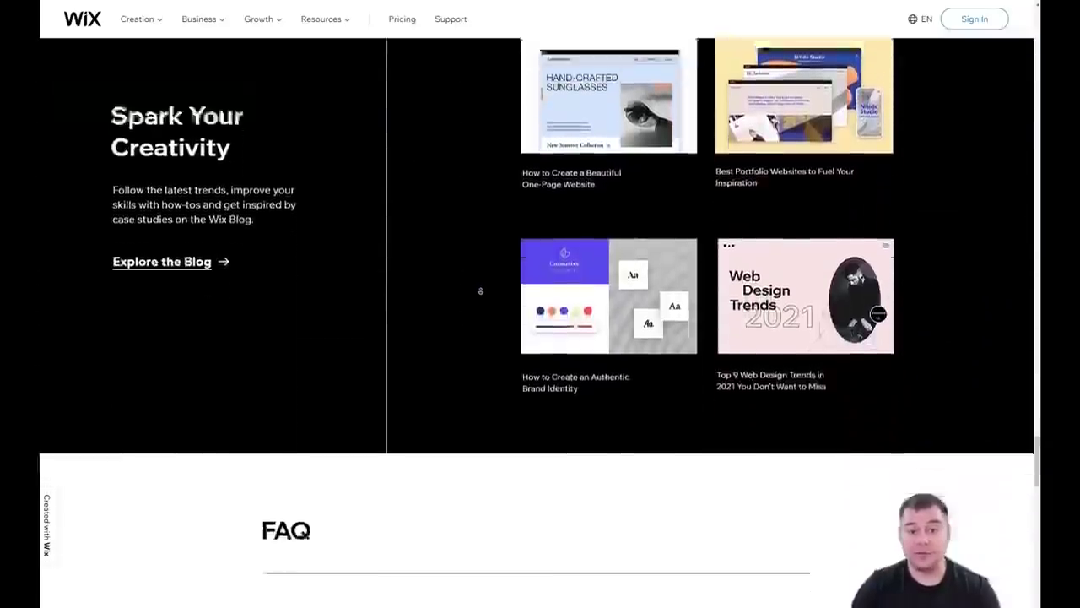
{"action": "scroll", "coordinate": [498, 298], "scroll_direction": "down", "scroll_amount": 2}
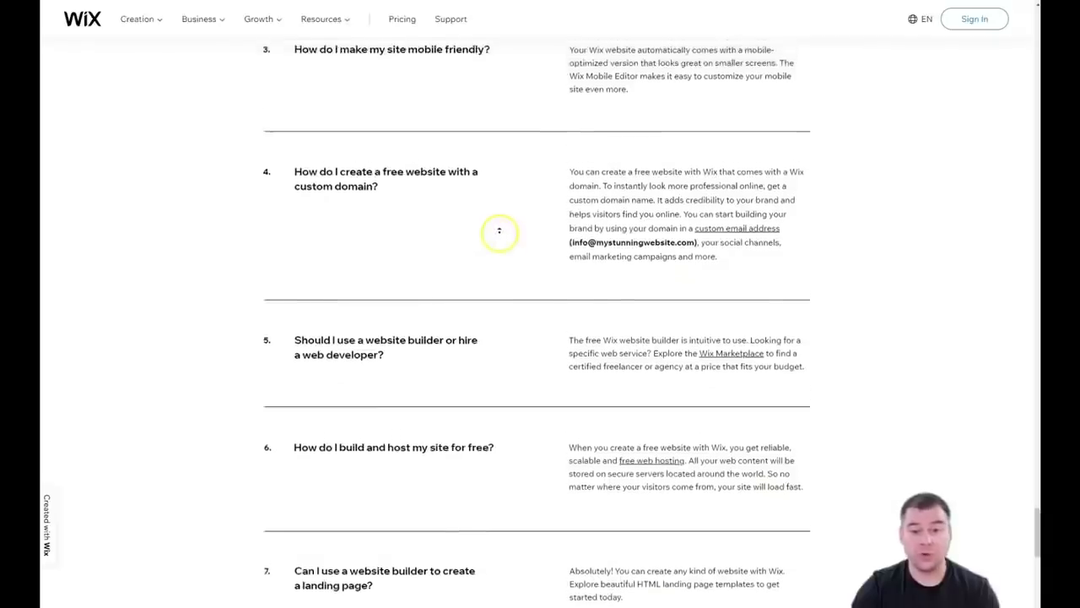
{"action": "scroll", "coordinate": [499, 228], "scroll_direction": "up", "scroll_amount": 3}
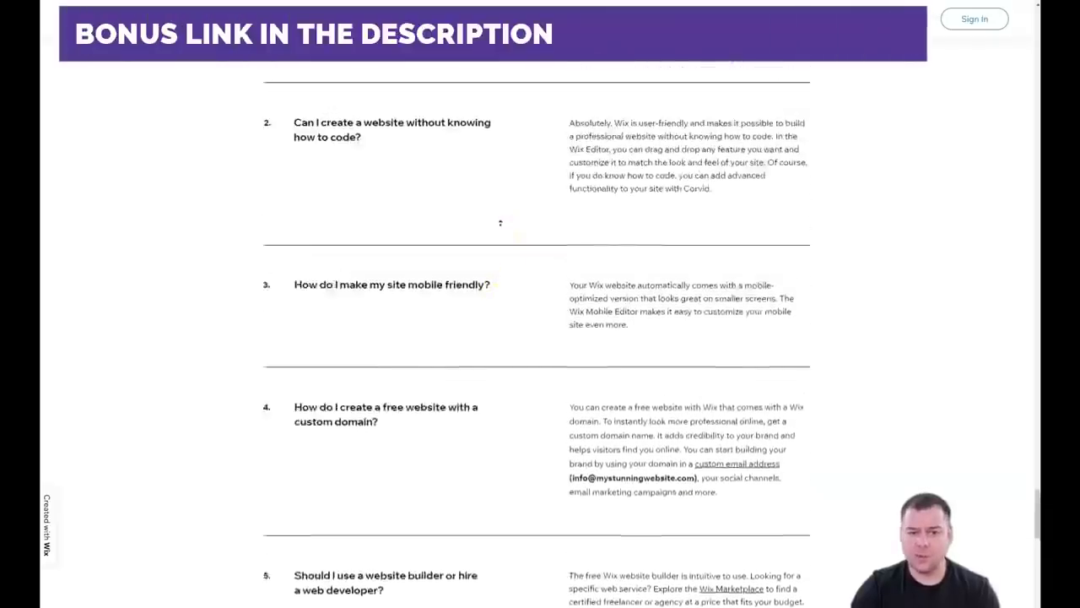
{"action": "scroll", "coordinate": [507, 220], "scroll_direction": "up", "scroll_amount": 5}
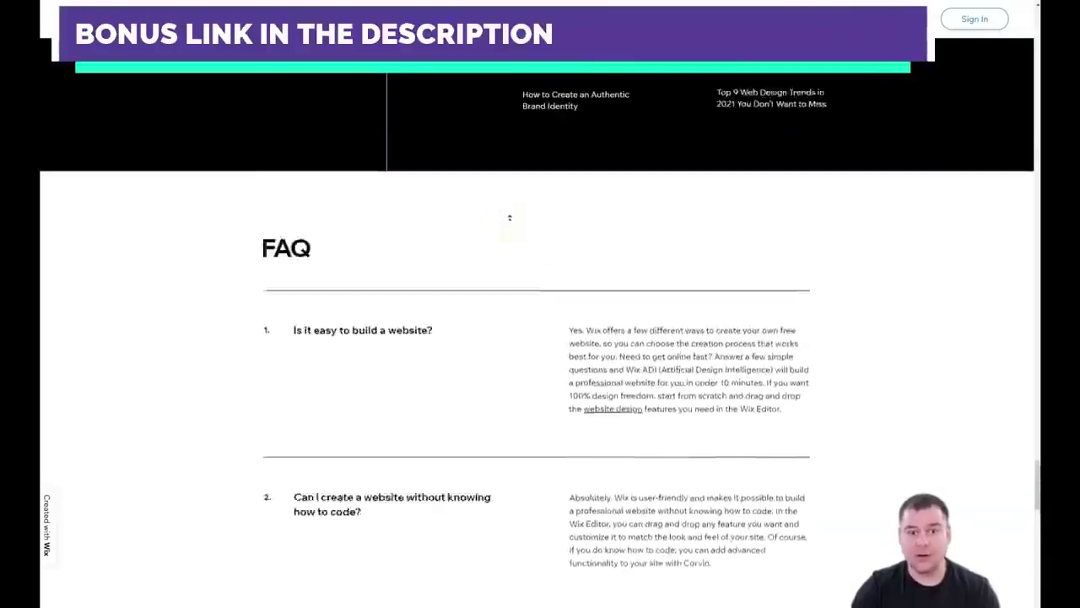
{"action": "scroll", "coordinate": [509, 216], "scroll_direction": "up", "scroll_amount": 5}
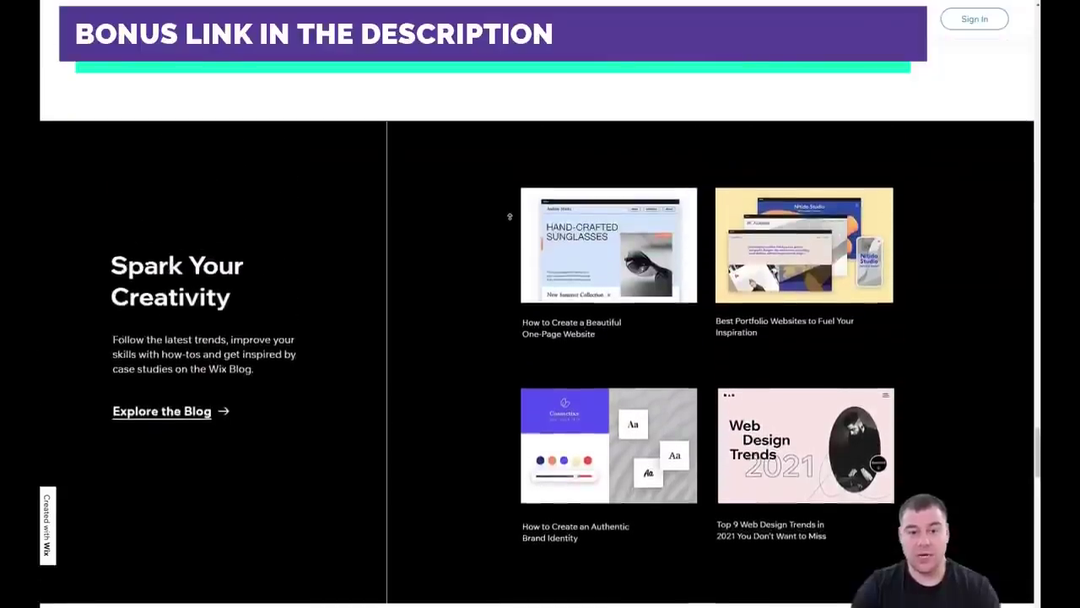
{"action": "scroll", "coordinate": [510, 217], "scroll_direction": "up", "scroll_amount": 5}
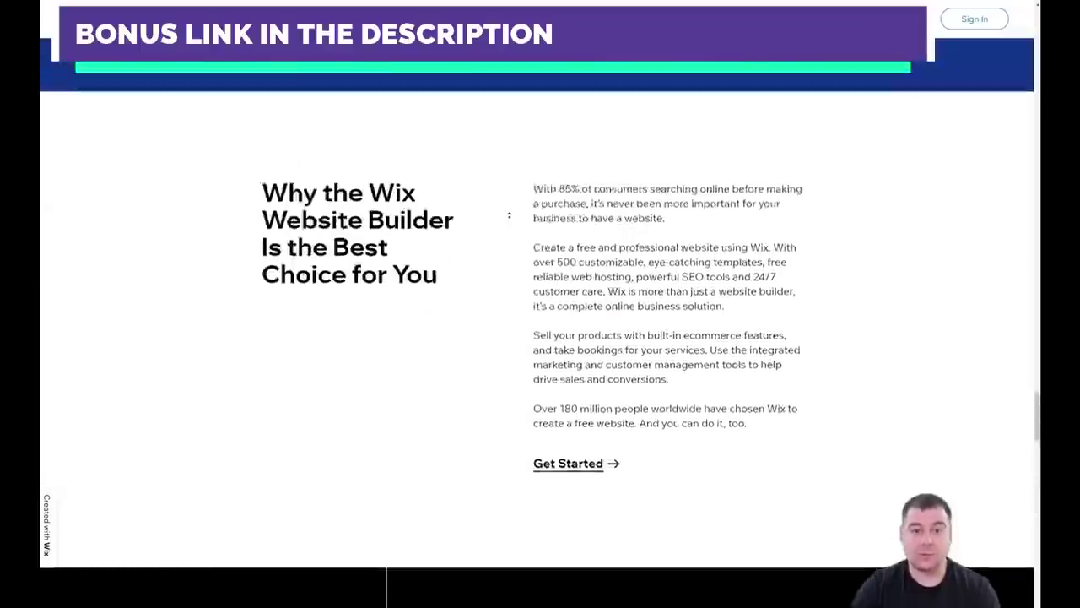
{"action": "scroll", "coordinate": [509, 215], "scroll_direction": "up", "scroll_amount": 6}
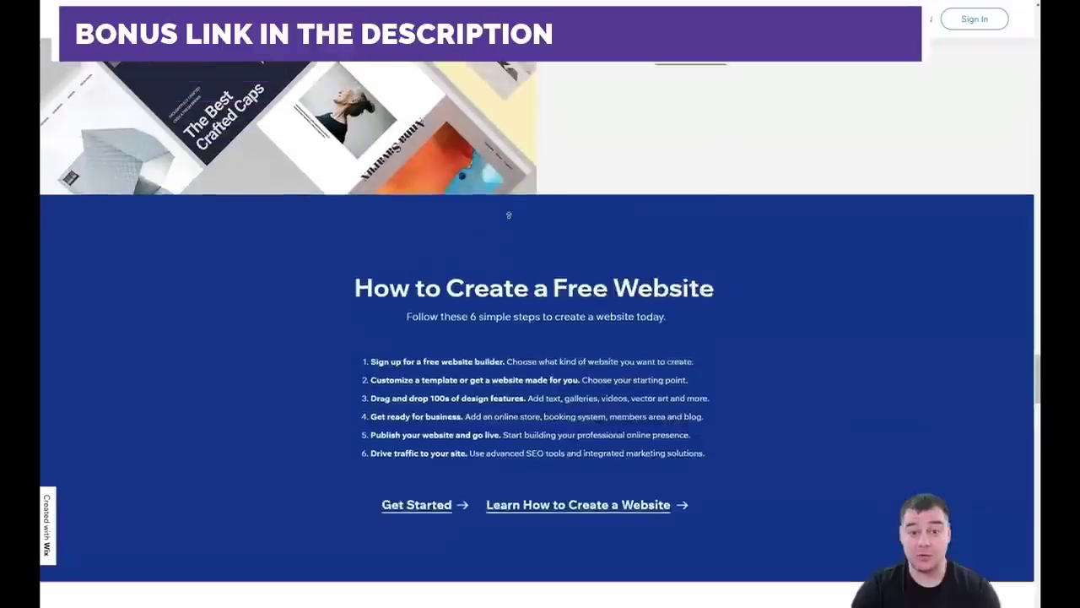
{"action": "scroll", "coordinate": [508, 215], "scroll_direction": "up", "scroll_amount": 6}
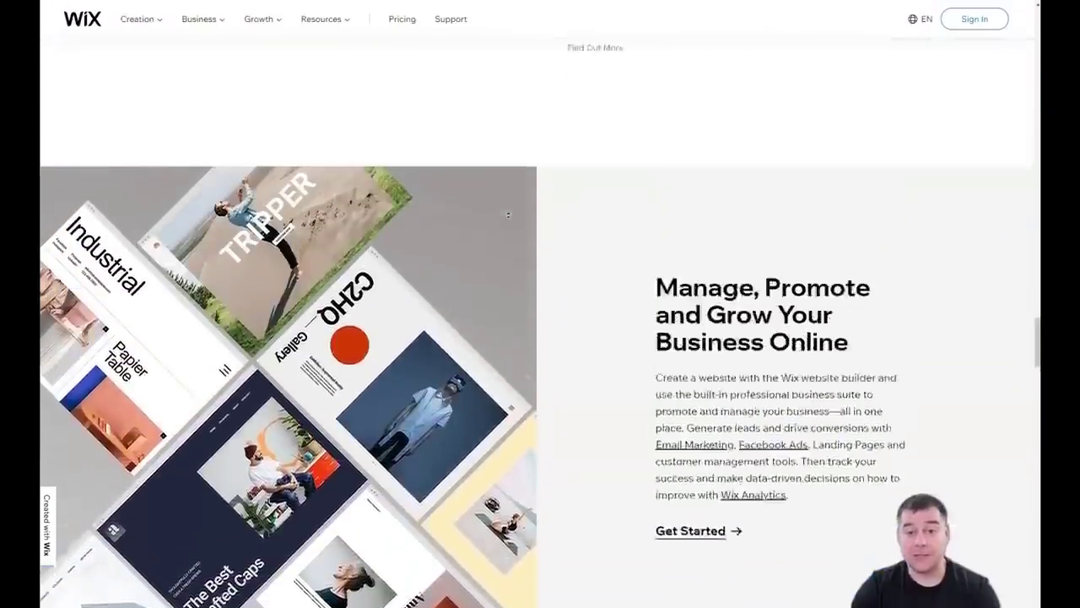
{"action": "scroll", "coordinate": [508, 215], "scroll_direction": "up", "scroll_amount": 5}
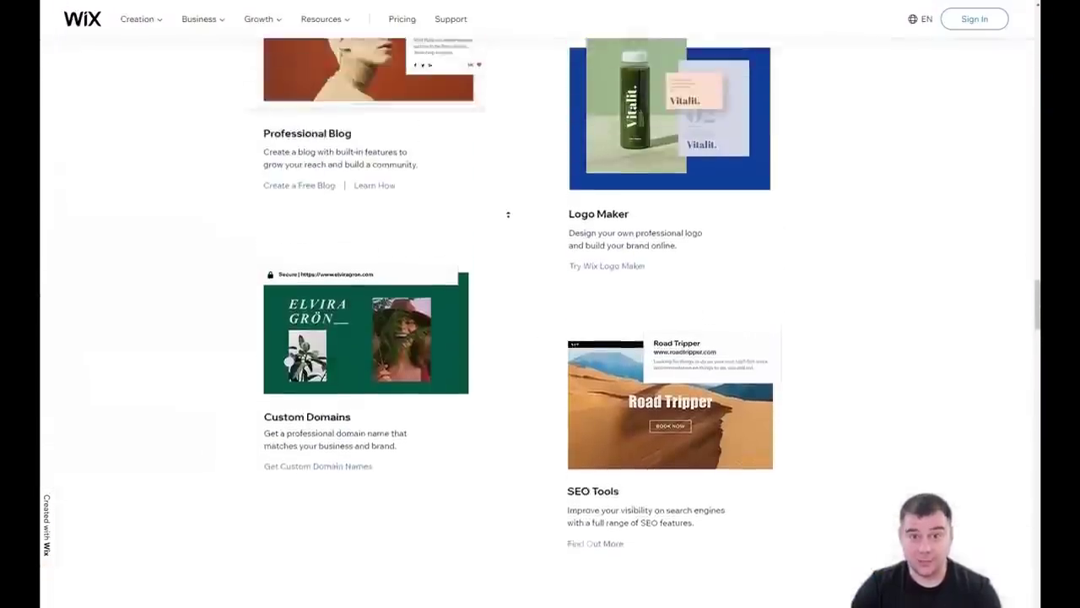
{"action": "scroll", "coordinate": [508, 214], "scroll_direction": "up", "scroll_amount": 7}
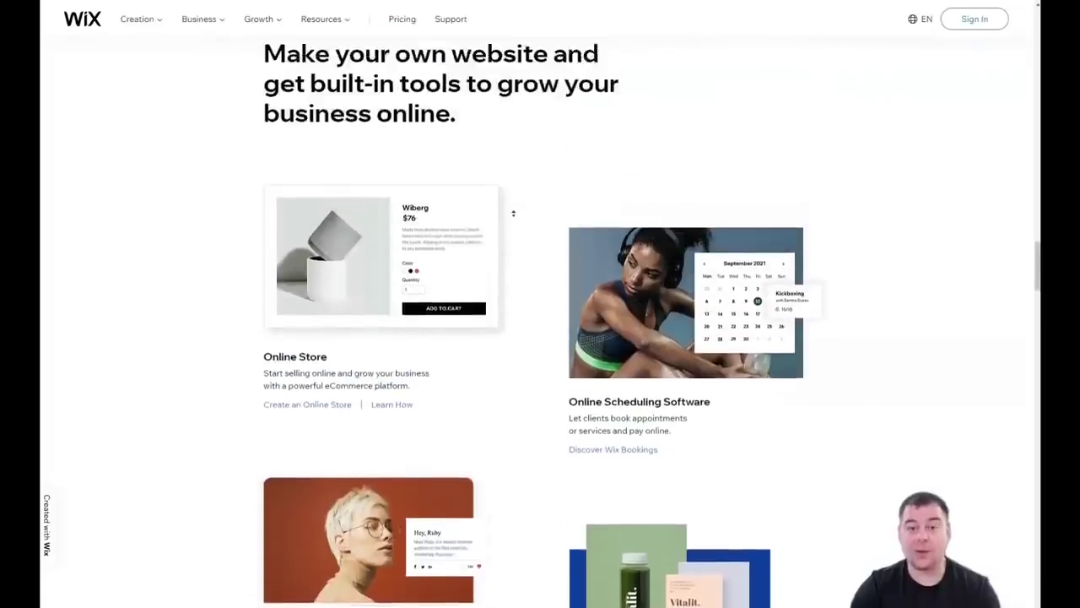
{"action": "scroll", "coordinate": [525, 208], "scroll_direction": "up", "scroll_amount": 9}
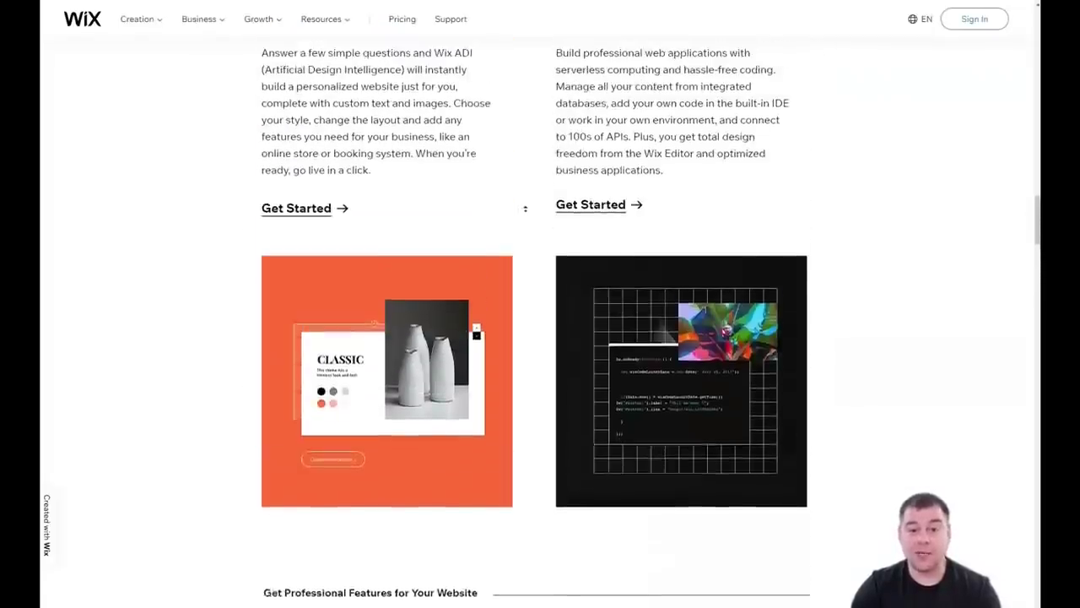
{"action": "scroll", "coordinate": [525, 208], "scroll_direction": "up", "scroll_amount": 9}
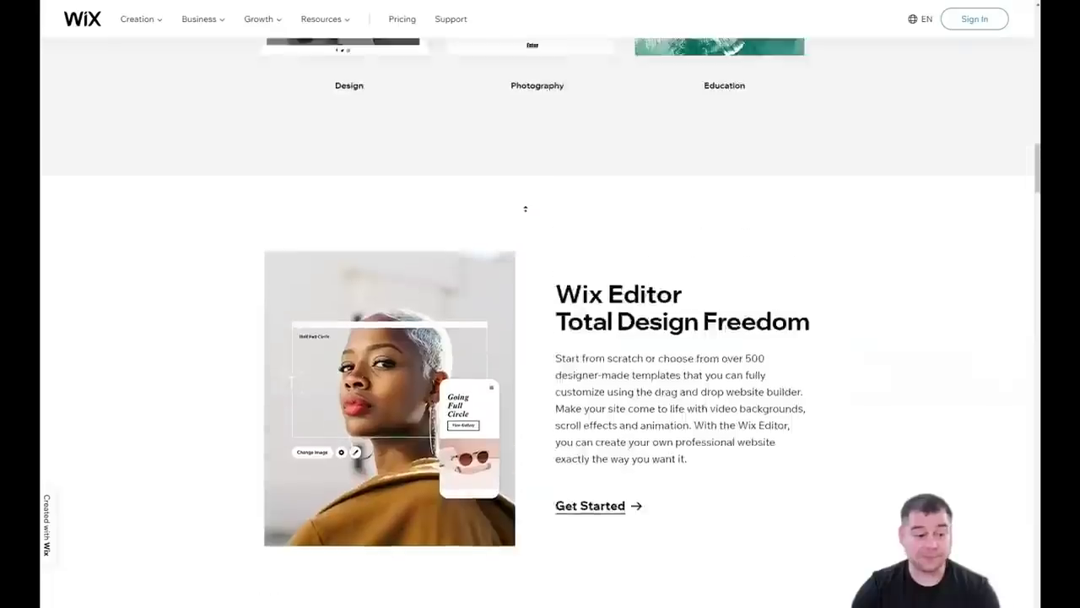
{"action": "scroll", "coordinate": [525, 207], "scroll_direction": "up", "scroll_amount": 12}
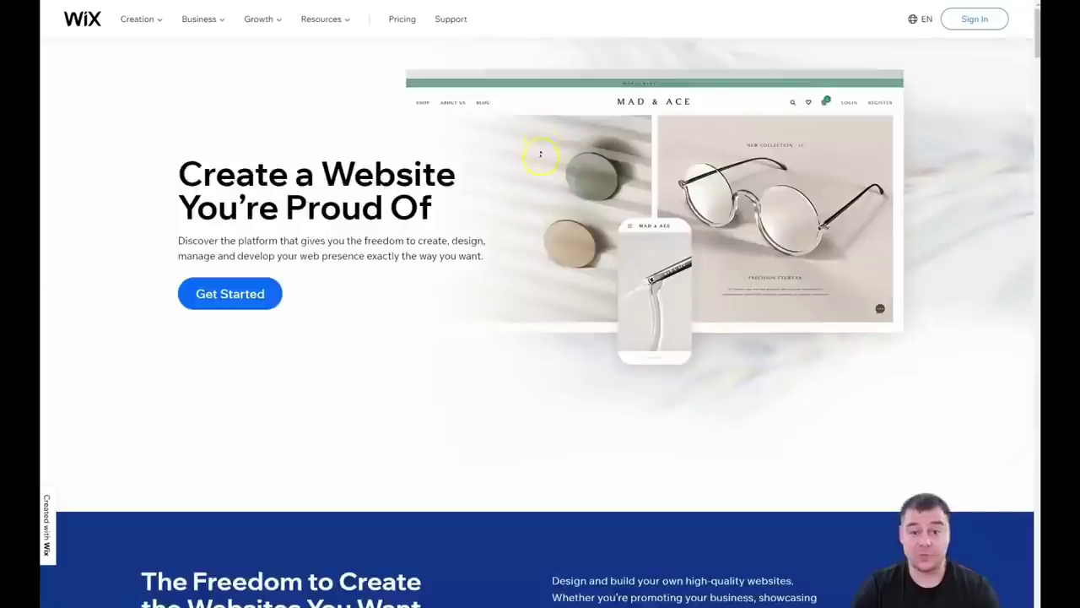
{"action": "left_click", "coordinate": [542, 167]}
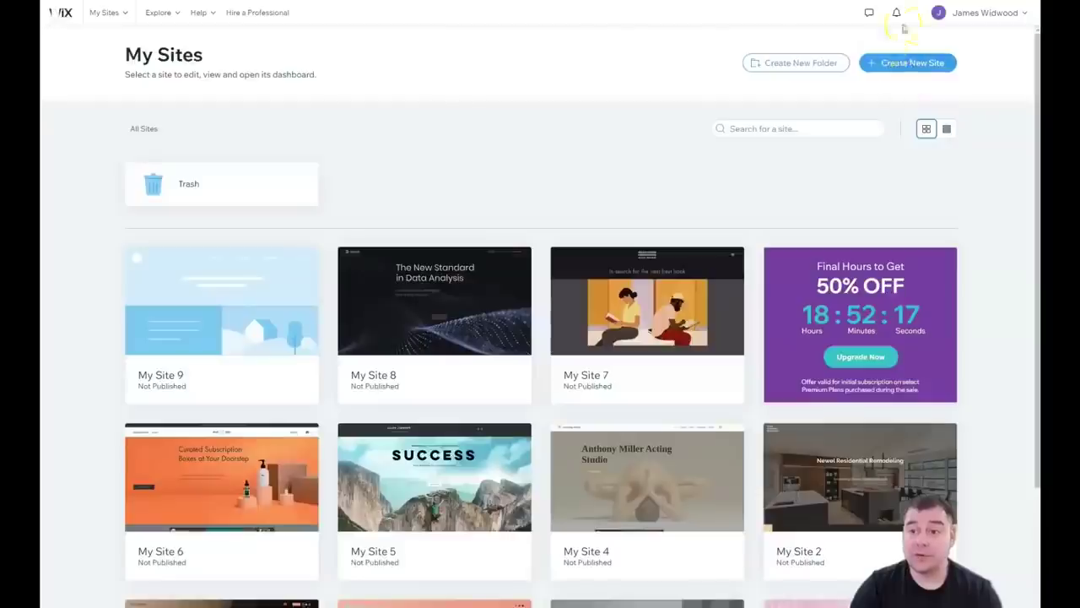
Create a new site of the kind Other and choose to build it with the Editor from a template
{"action": "left_click", "coordinate": [910, 64]}
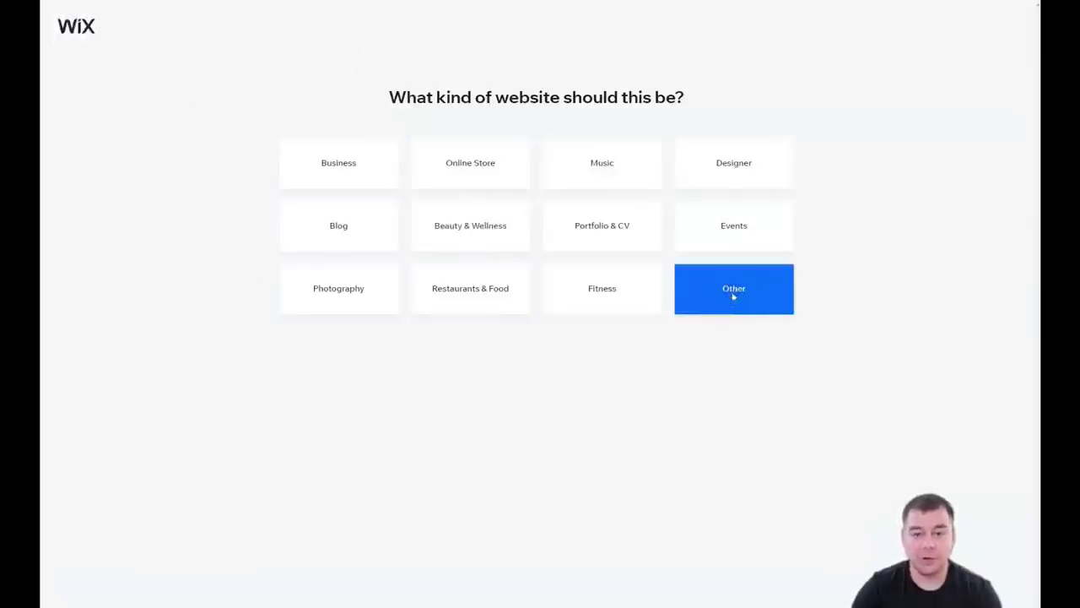
{"action": "left_click", "coordinate": [734, 295]}
{"action": "left_click", "coordinate": [723, 290]}
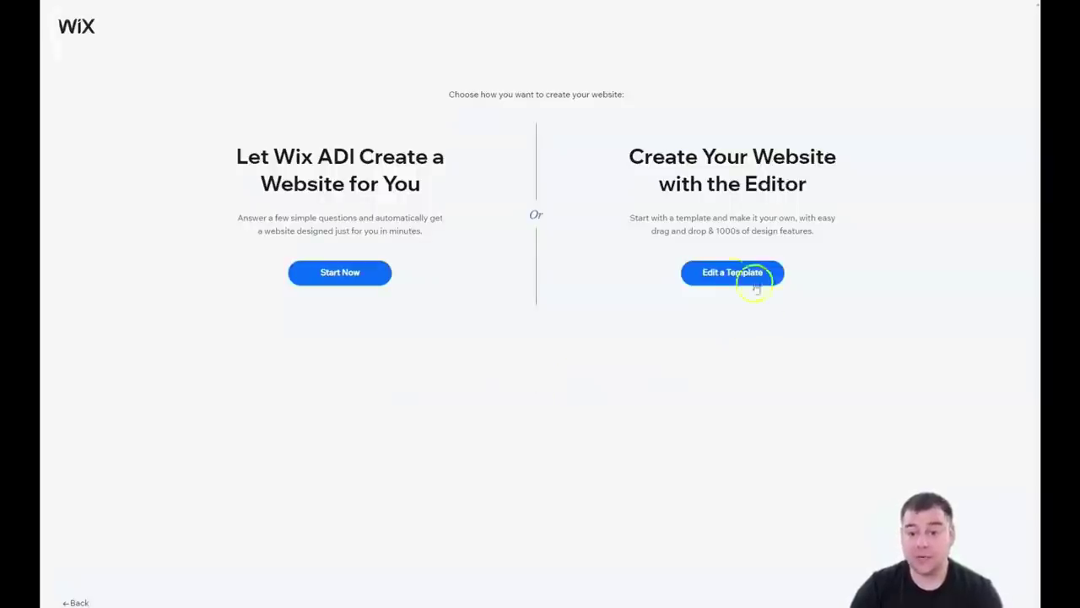
{"action": "left_click", "coordinate": [728, 280]}
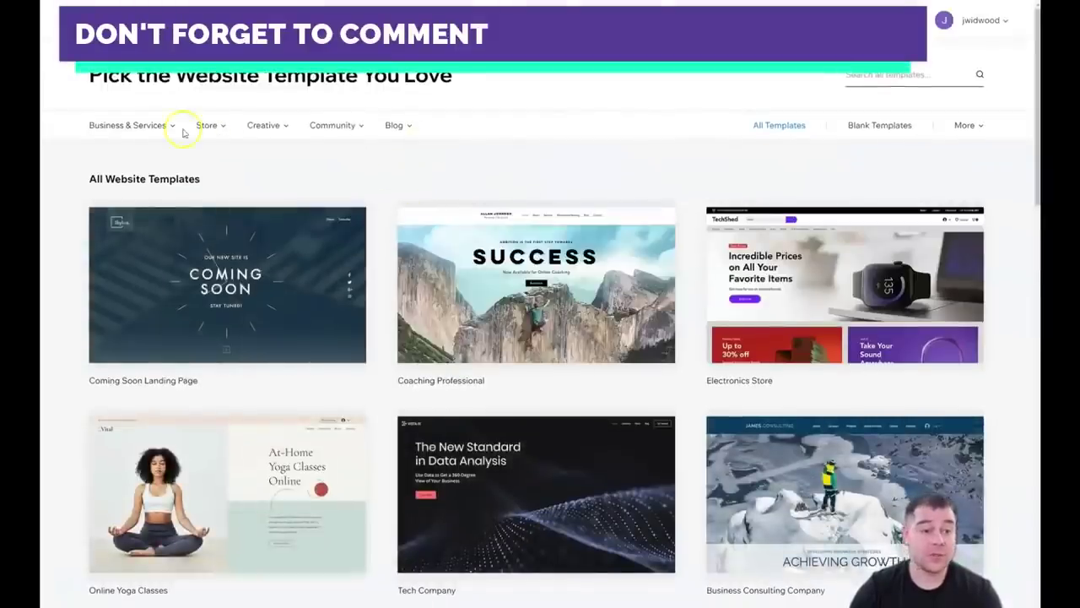
Review the website template categories Business & Services, Store, Creative, Community and Blog
{"action": "mouse_move", "coordinate": [173, 127]}
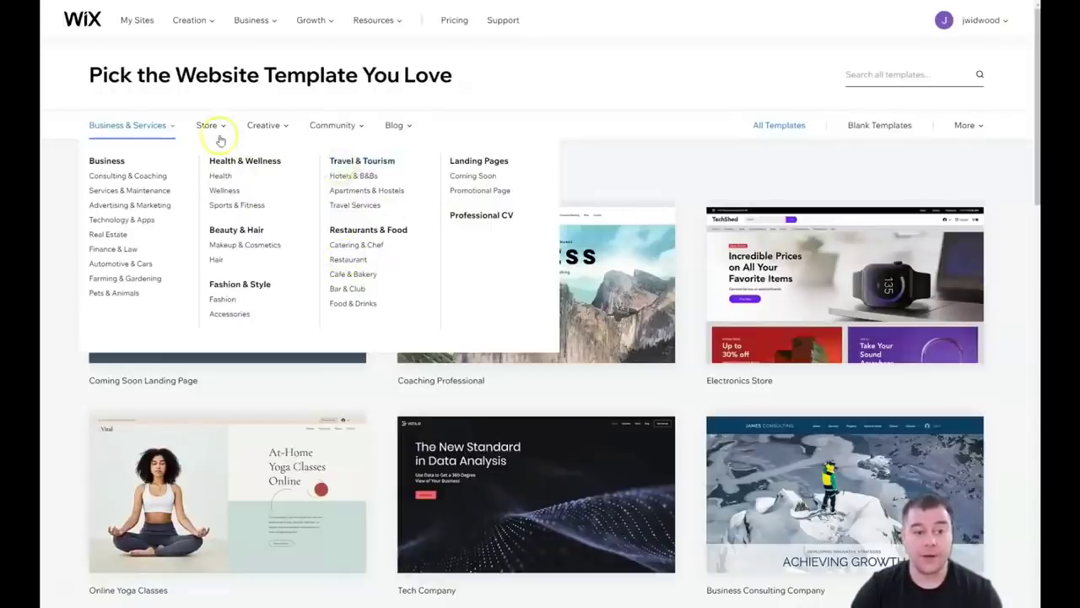
{"action": "mouse_move", "coordinate": [213, 127]}
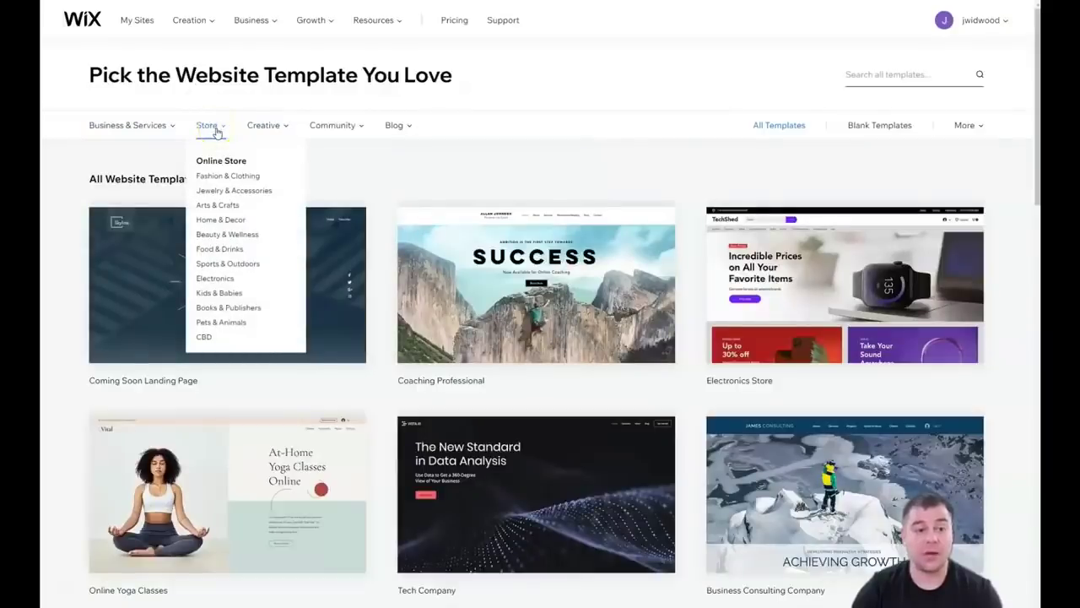
{"action": "left_click", "coordinate": [280, 130]}
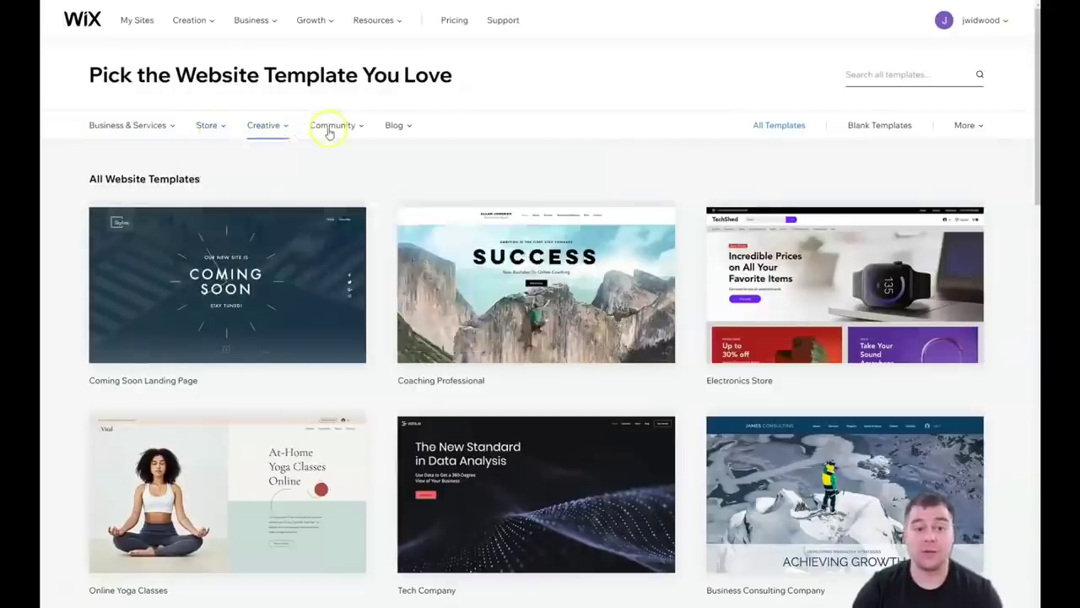
{"action": "mouse_move", "coordinate": [349, 131]}
{"action": "mouse_move", "coordinate": [398, 131]}
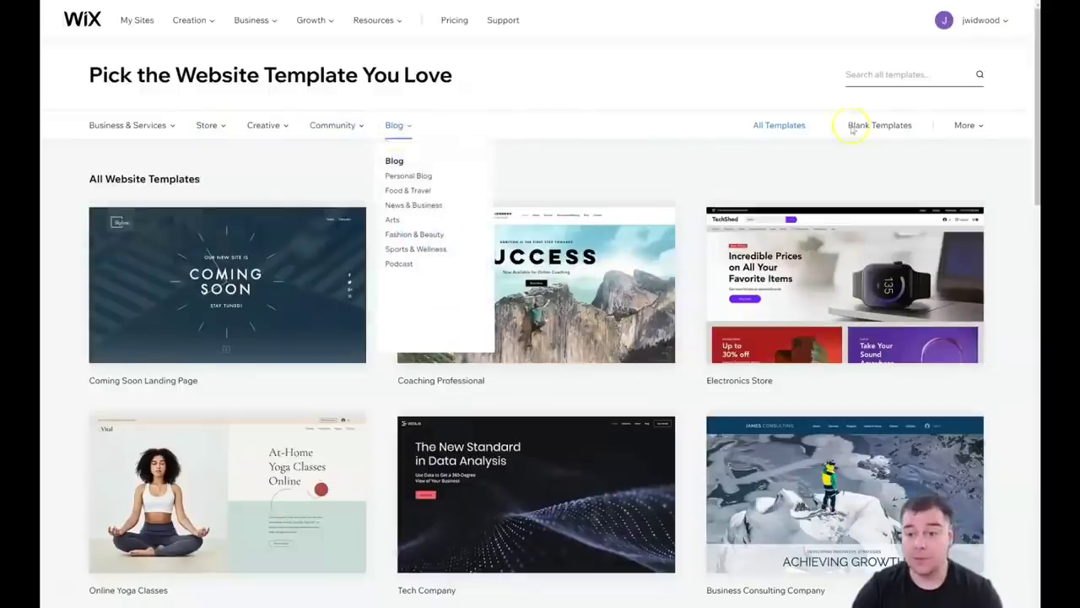
Look through the blank website templates and the additional template groups
{"action": "left_click", "coordinate": [879, 126]}
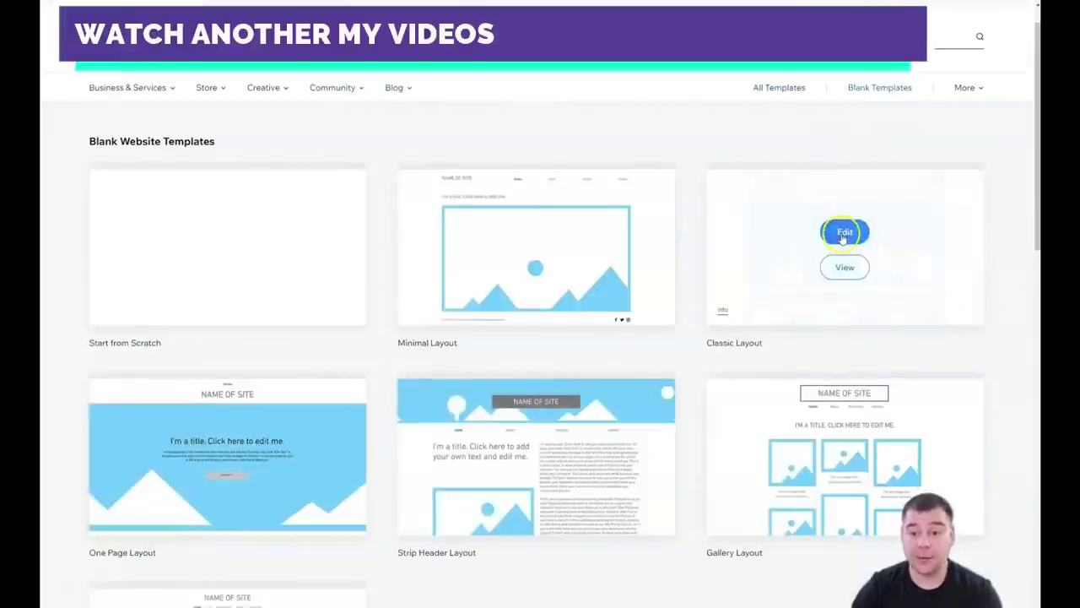
{"action": "scroll", "coordinate": [734, 190], "scroll_direction": "down", "scroll_amount": 3}
{"action": "scroll", "coordinate": [827, 238], "scroll_direction": "up", "scroll_amount": 3}
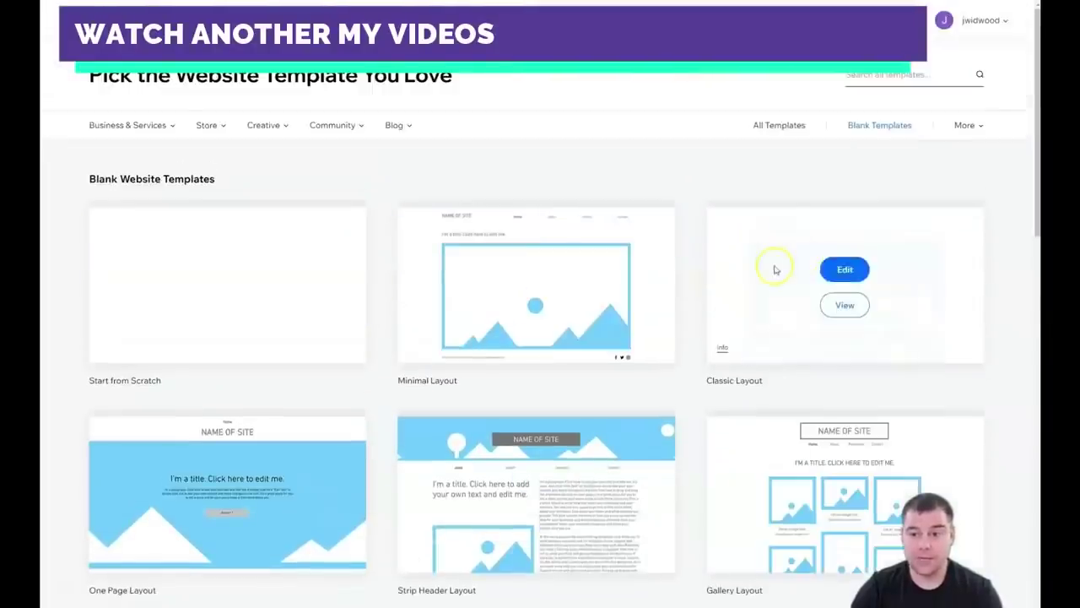
{"action": "mouse_move", "coordinate": [979, 131]}
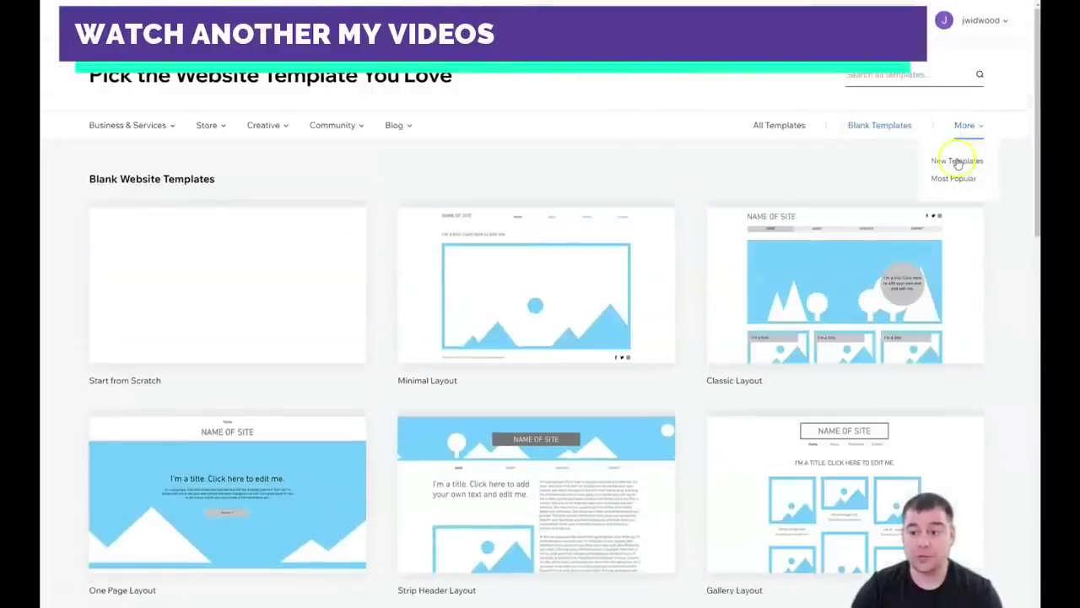
Browse all website templates down to the end of the list and open results page 5
{"action": "left_click", "coordinate": [781, 127]}
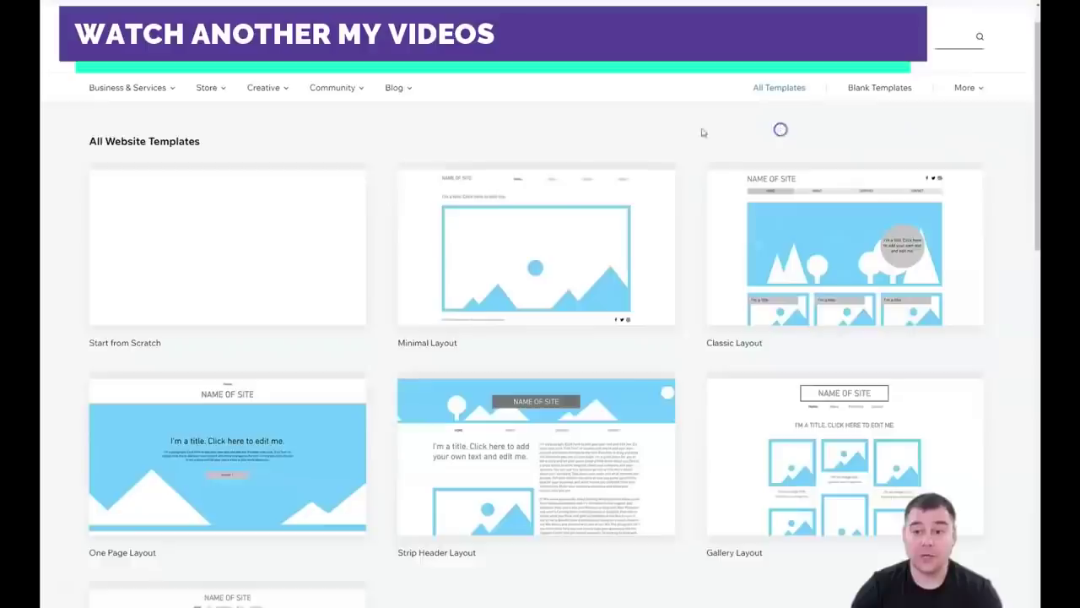
{"action": "scroll", "coordinate": [553, 314], "scroll_direction": "down", "scroll_amount": 10}
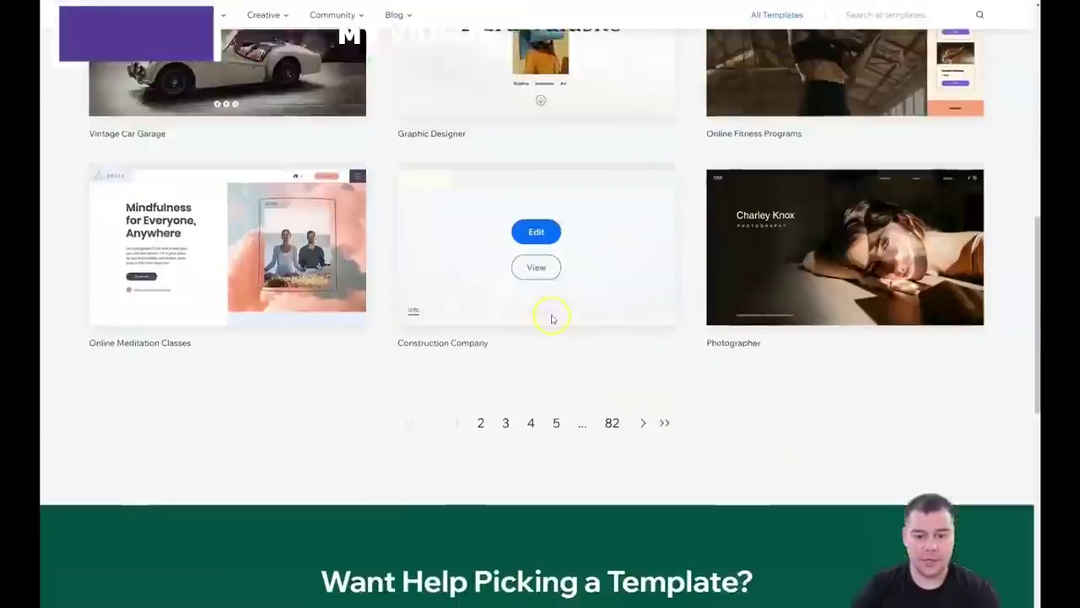
{"action": "scroll", "coordinate": [565, 227], "scroll_direction": "up", "scroll_amount": 3}
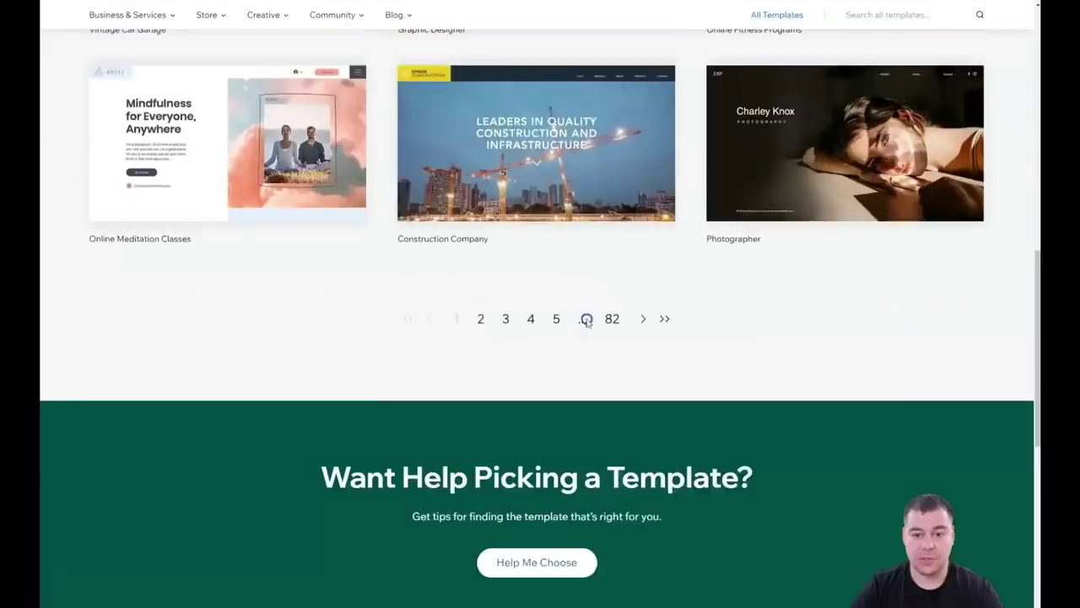
{"action": "left_click", "coordinate": [557, 322]}
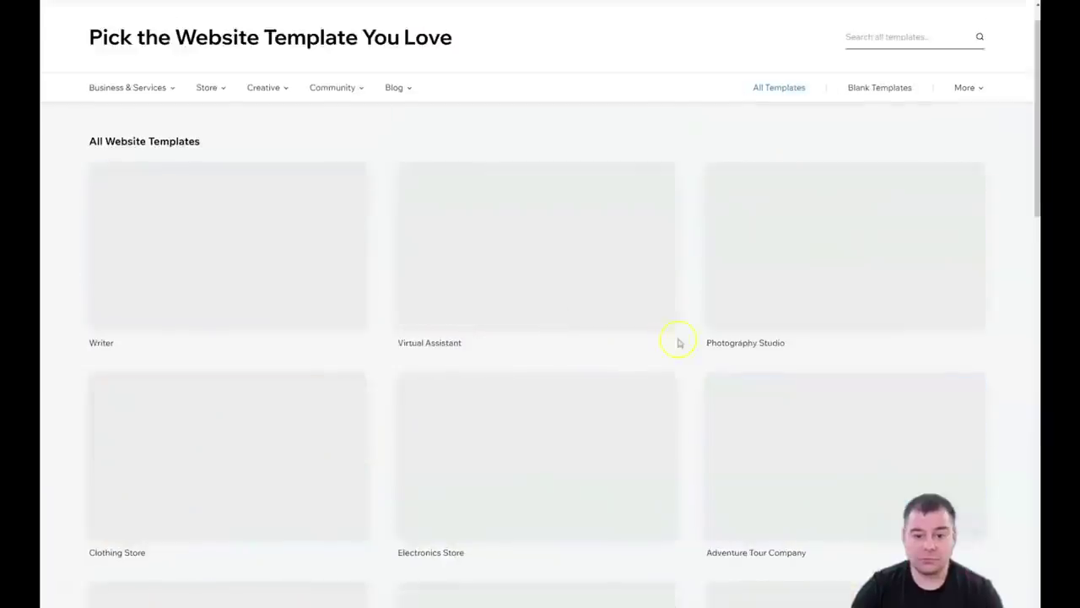
{"action": "scroll", "coordinate": [555, 287], "scroll_direction": "down", "scroll_amount": 3}
Examine the template's home page from its opening section to the footer and back, plus the editor's site and settings commands
{"action": "mouse_move", "coordinate": [540, 211]}
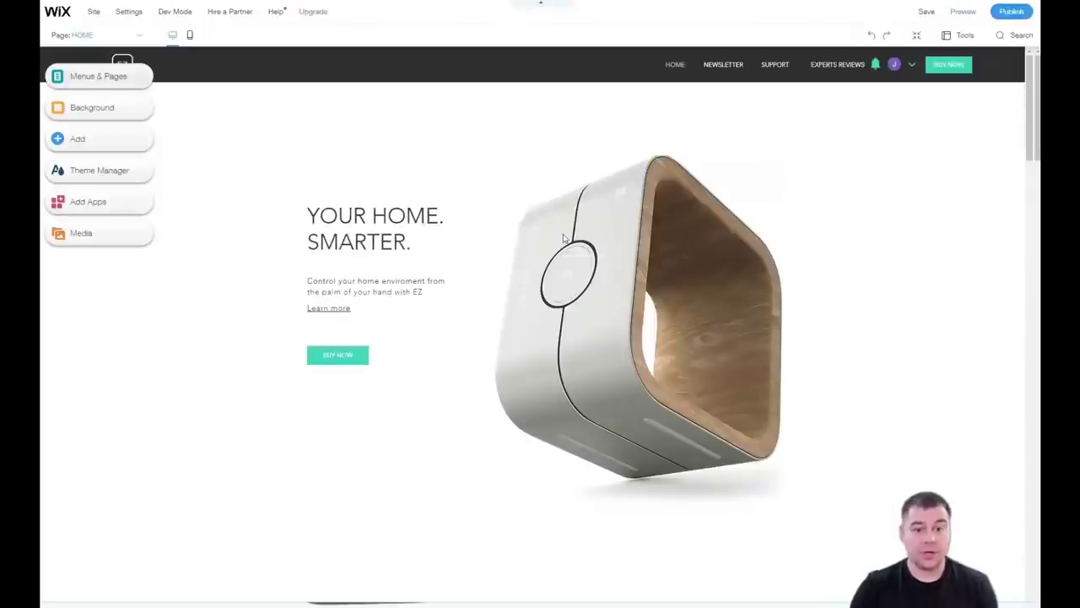
{"action": "left_click", "coordinate": [549, 235]}
{"action": "left_click", "coordinate": [474, 221]}
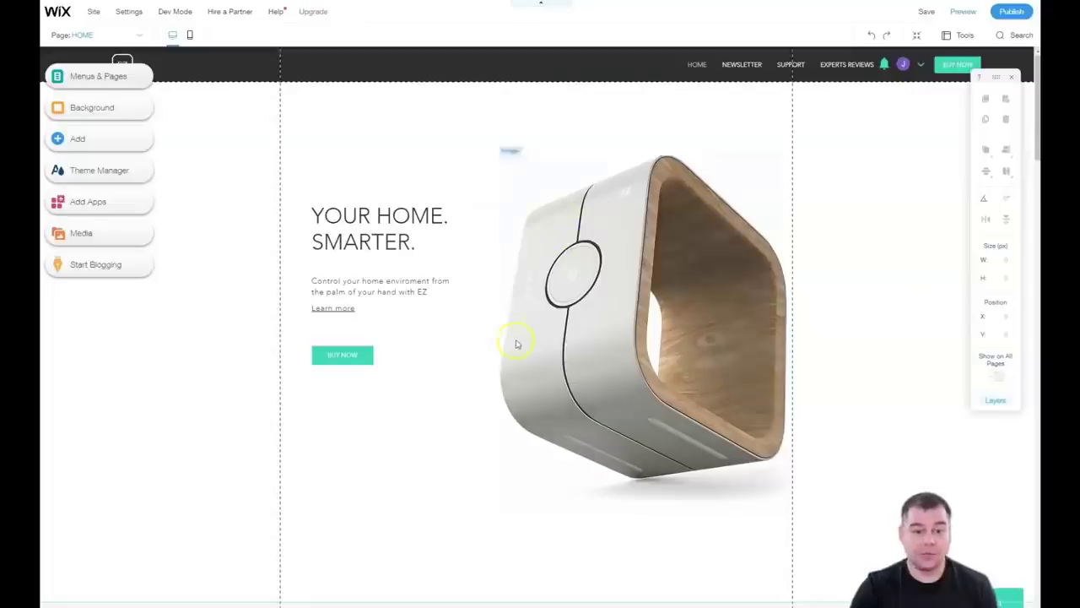
{"action": "scroll", "coordinate": [595, 309], "scroll_direction": "down", "scroll_amount": 4}
{"action": "scroll", "coordinate": [595, 309], "scroll_direction": "down", "scroll_amount": 8}
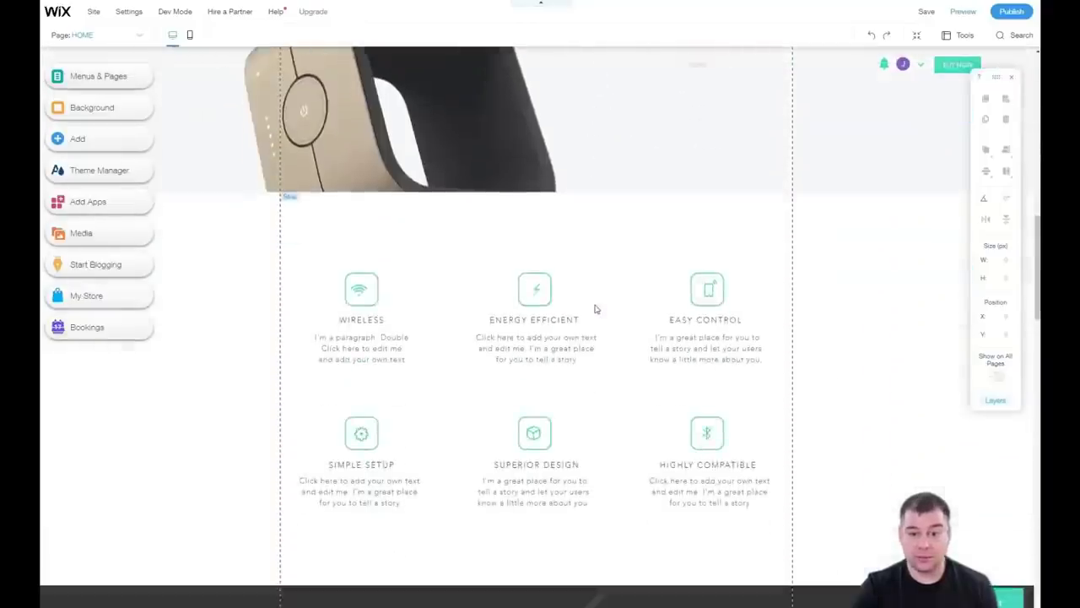
{"action": "scroll", "coordinate": [594, 309], "scroll_direction": "down", "scroll_amount": 11}
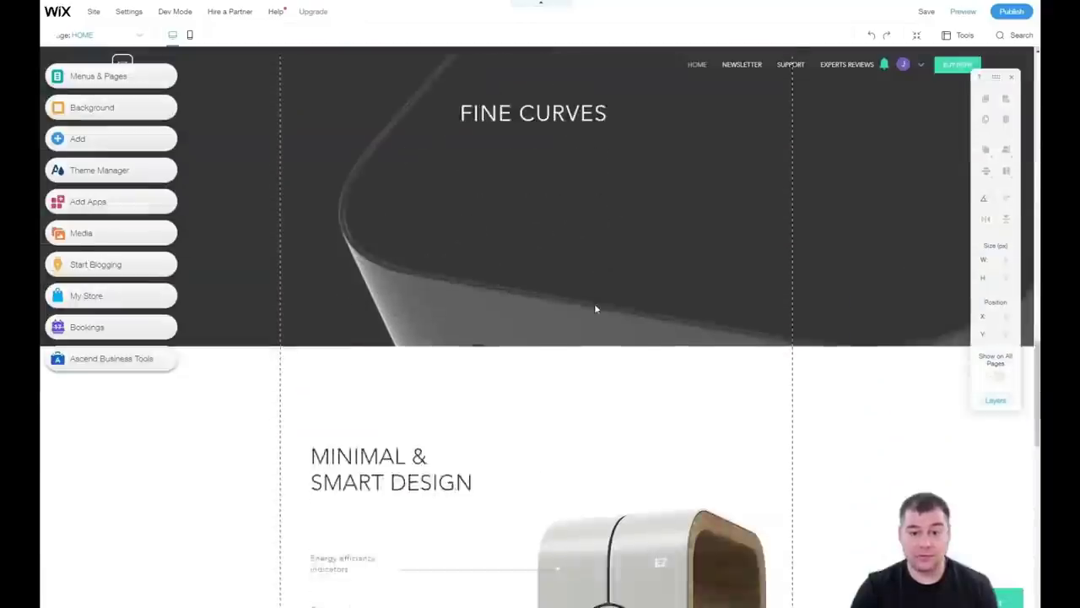
{"action": "scroll", "coordinate": [594, 309], "scroll_direction": "down", "scroll_amount": 10}
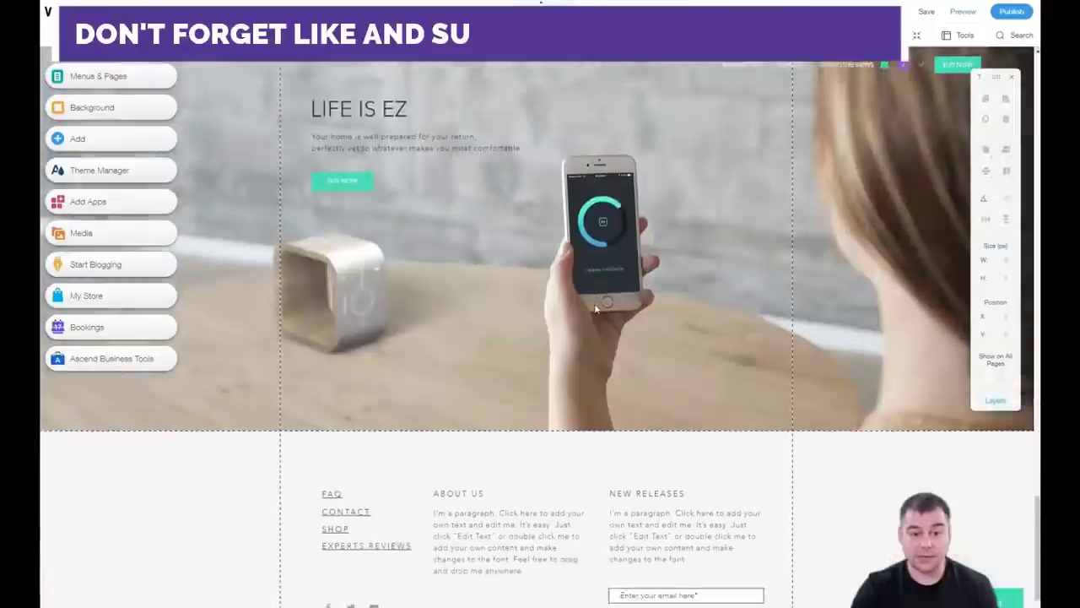
{"action": "scroll", "coordinate": [595, 309], "scroll_direction": "up", "scroll_amount": 12}
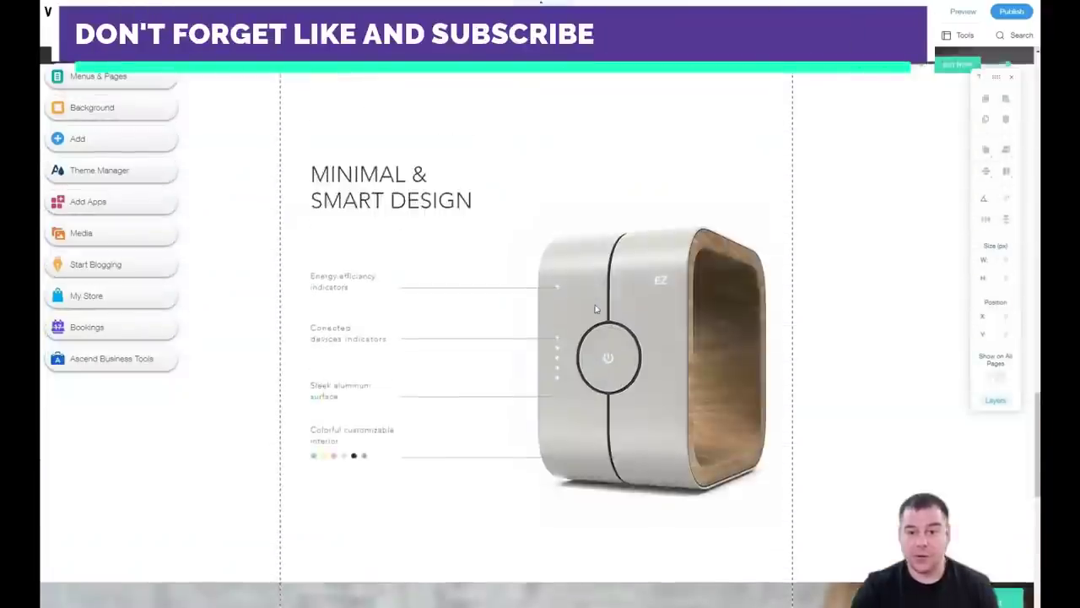
{"action": "scroll", "coordinate": [595, 309], "scroll_direction": "up", "scroll_amount": 15}
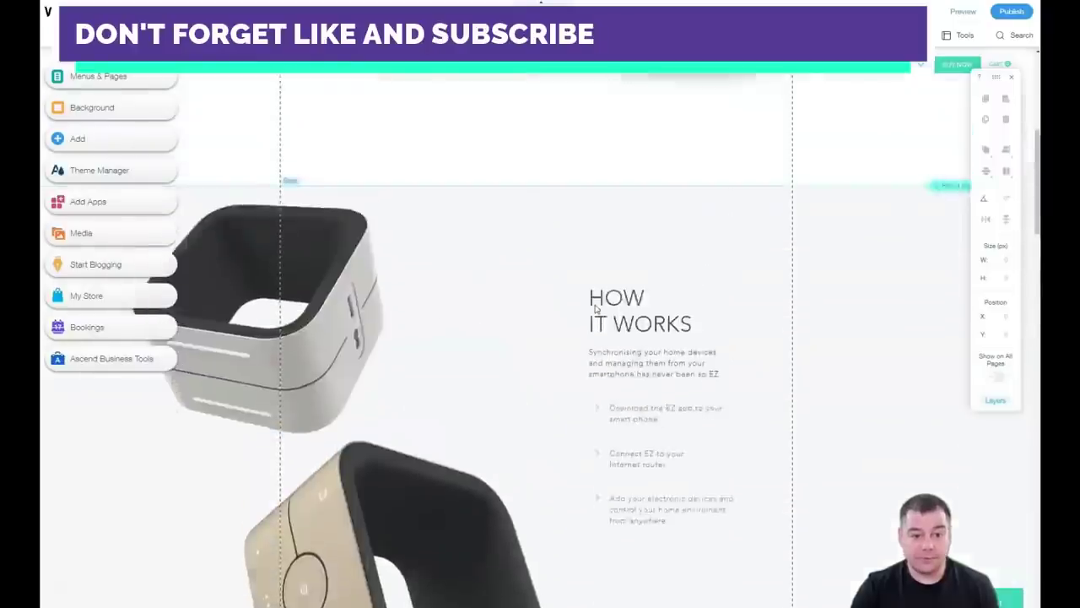
{"action": "scroll", "coordinate": [595, 309], "scroll_direction": "up", "scroll_amount": 2}
{"action": "left_click", "coordinate": [612, 294]}
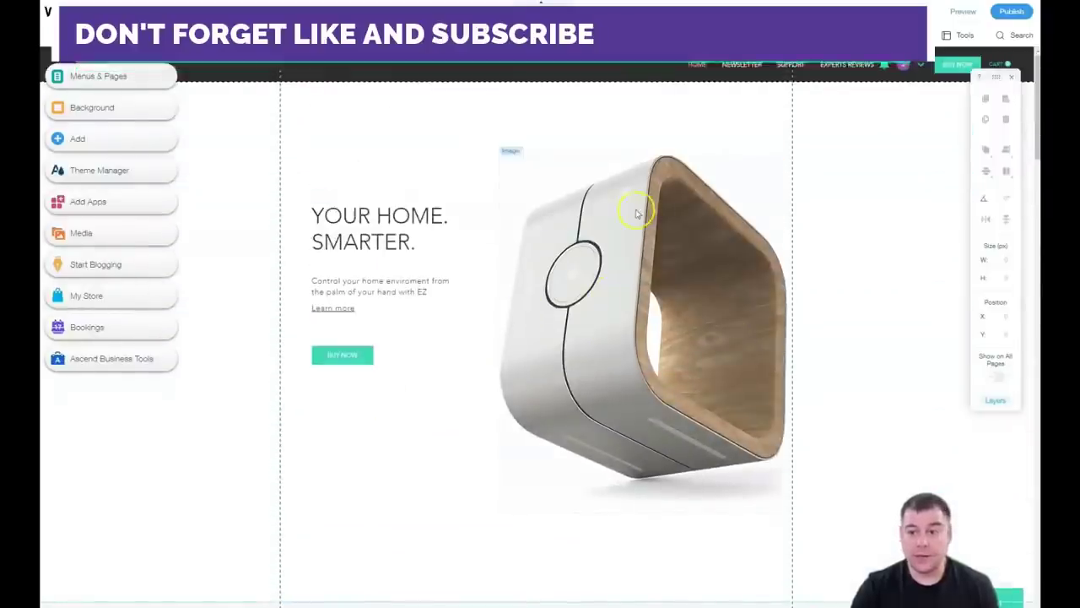
{"action": "left_click", "coordinate": [93, 13]}
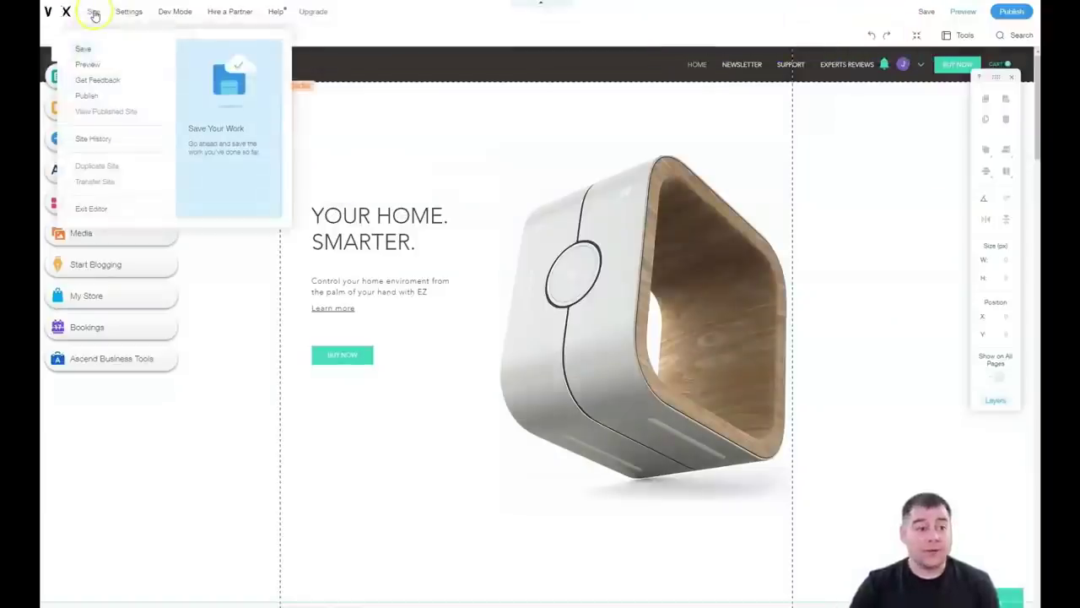
{"action": "left_click", "coordinate": [121, 13]}
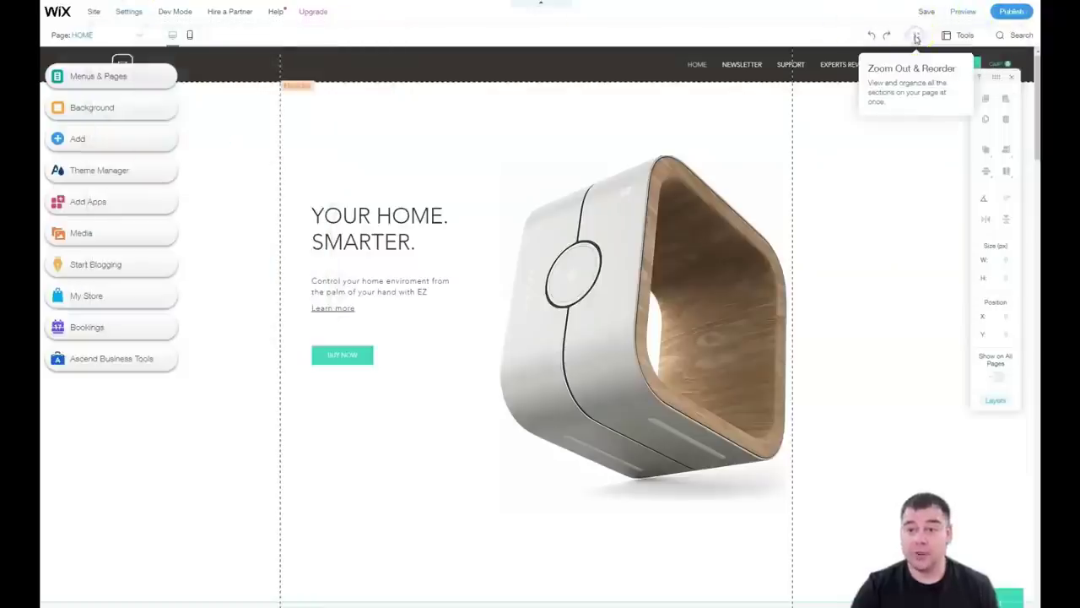
In Zoom Out mode, move the Fine Curves section up one place and return it below the feature icons section
{"action": "left_click", "coordinate": [916, 38]}
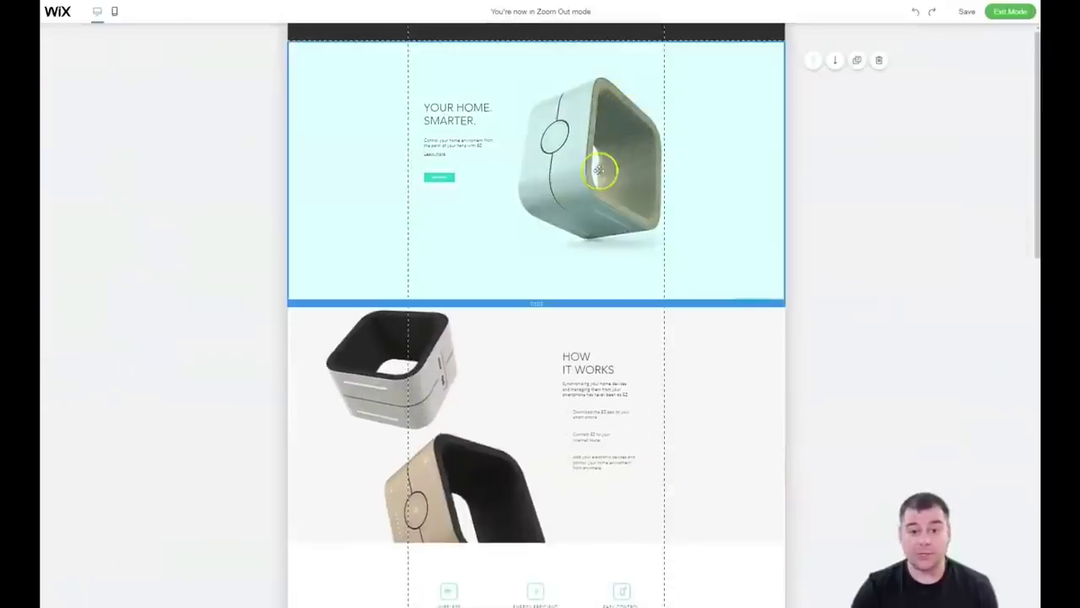
{"action": "scroll", "coordinate": [566, 371], "scroll_direction": "down", "scroll_amount": 5}
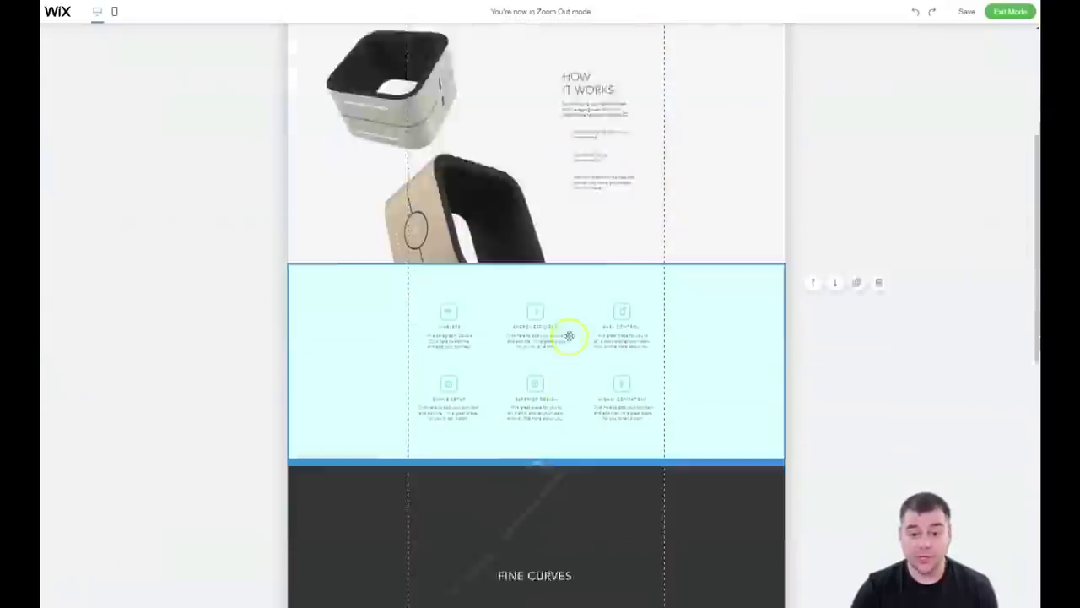
{"action": "scroll", "coordinate": [569, 336], "scroll_direction": "down", "scroll_amount": 3}
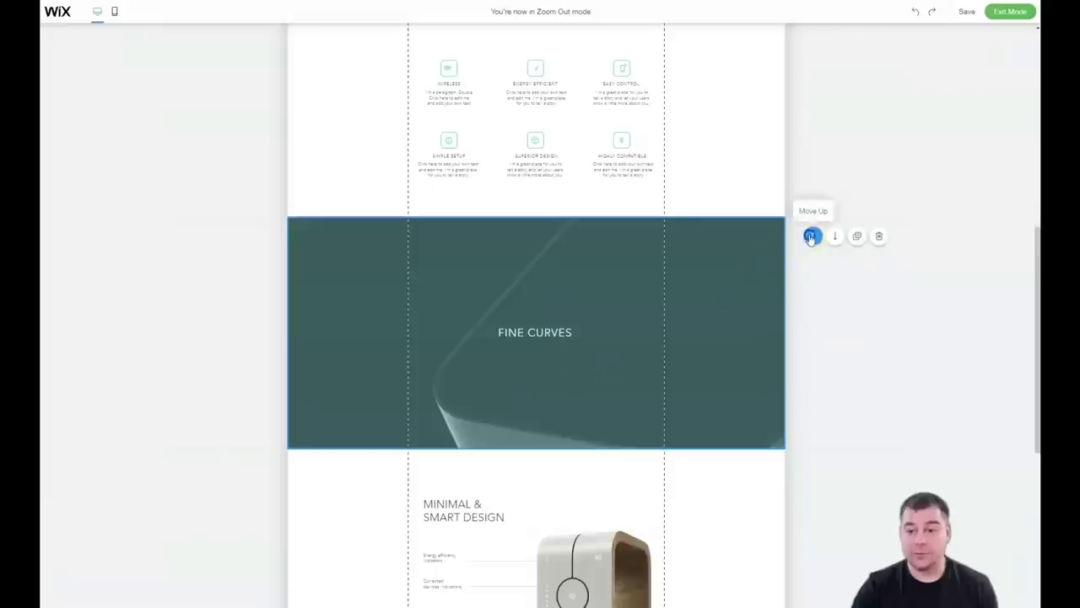
{"action": "left_click", "coordinate": [810, 238]}
{"action": "scroll", "coordinate": [716, 212], "scroll_direction": "up", "scroll_amount": 4}
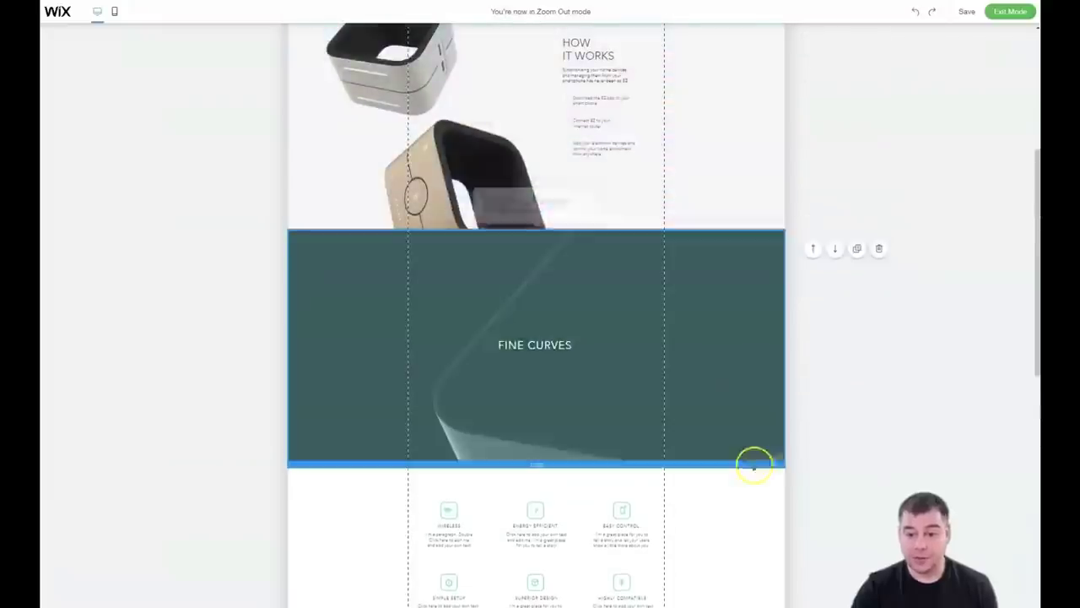
{"action": "left_click", "coordinate": [835, 249]}
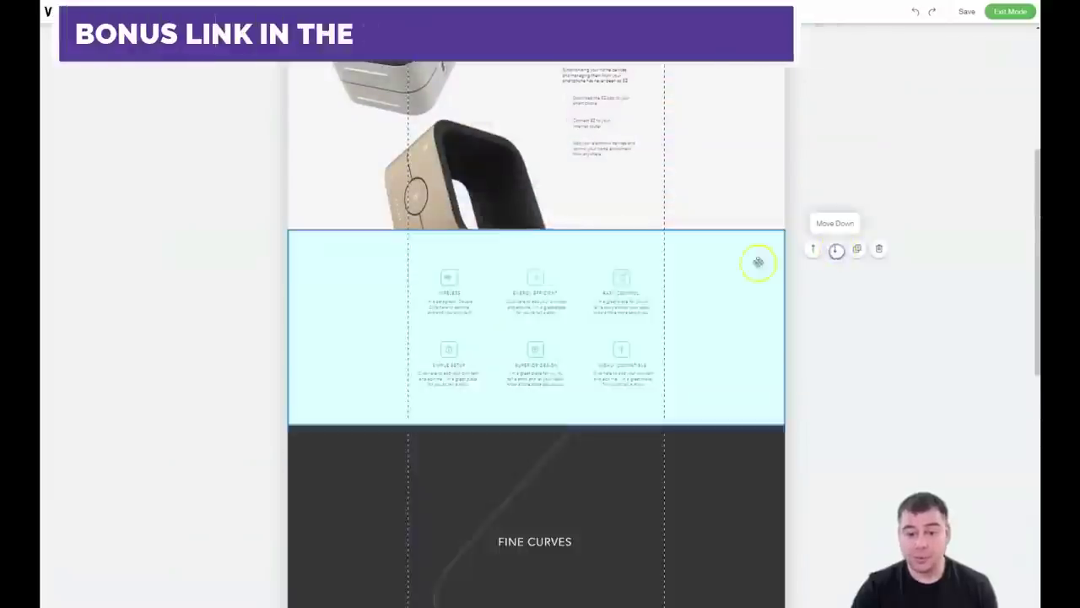
Review the remaining page sections and their section controls in Zoom Out mode, and return to the normal editing view
{"action": "scroll", "coordinate": [598, 333], "scroll_direction": "down", "scroll_amount": 8}
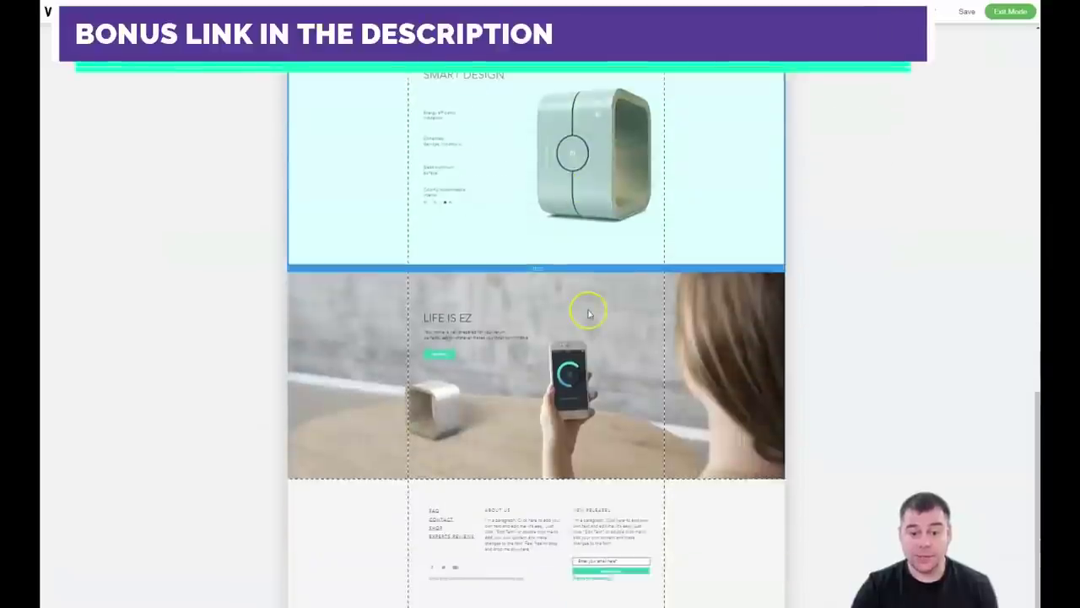
{"action": "mouse_move", "coordinate": [628, 314]}
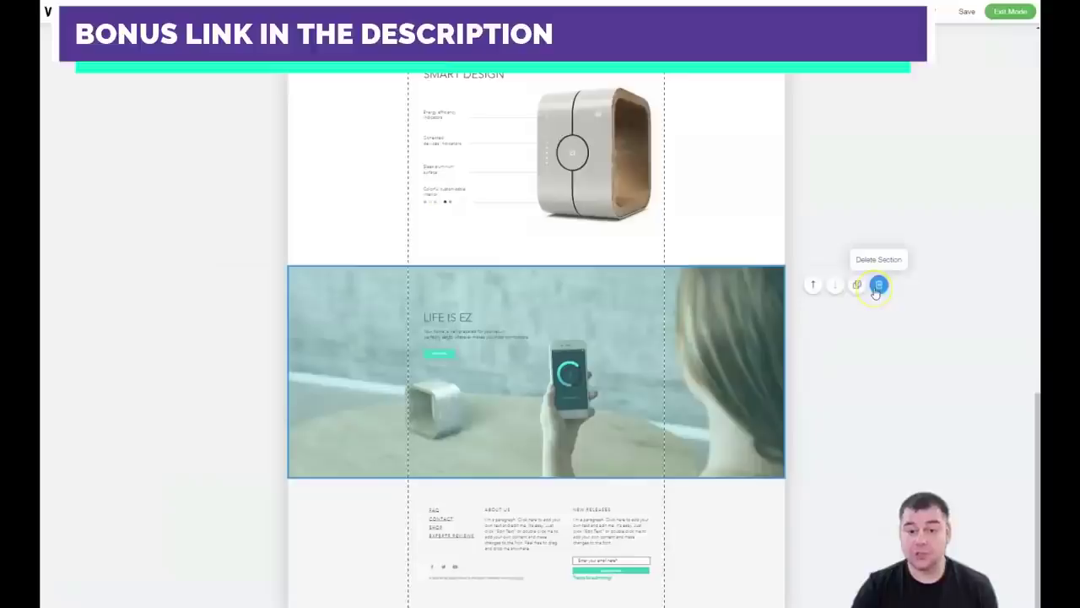
{"action": "scroll", "coordinate": [707, 297], "scroll_direction": "up", "scroll_amount": 6}
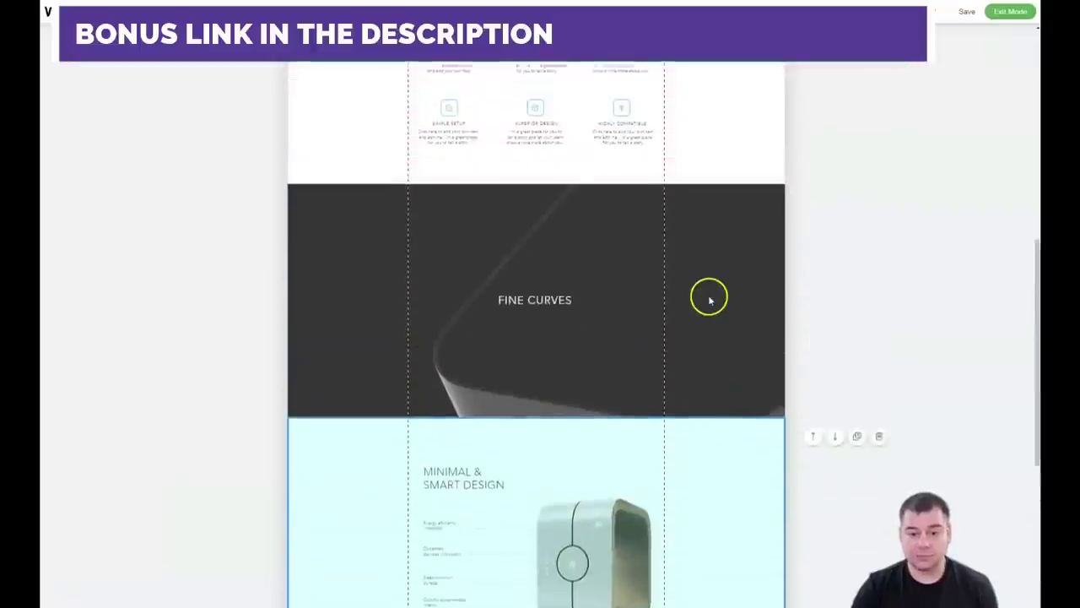
{"action": "scroll", "coordinate": [708, 299], "scroll_direction": "up", "scroll_amount": 6}
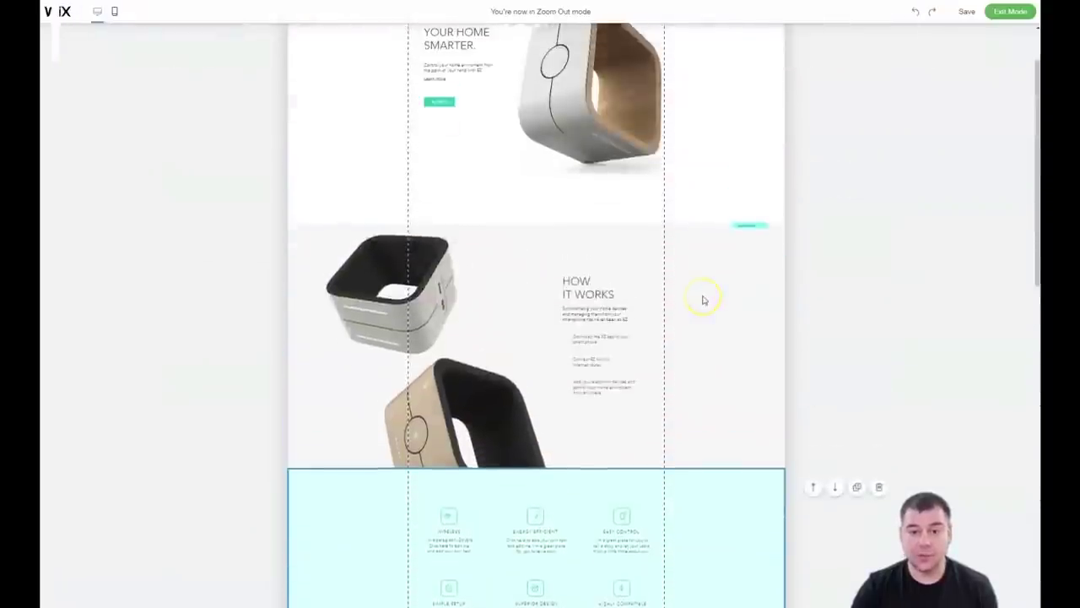
{"action": "left_click", "coordinate": [1004, 11]}
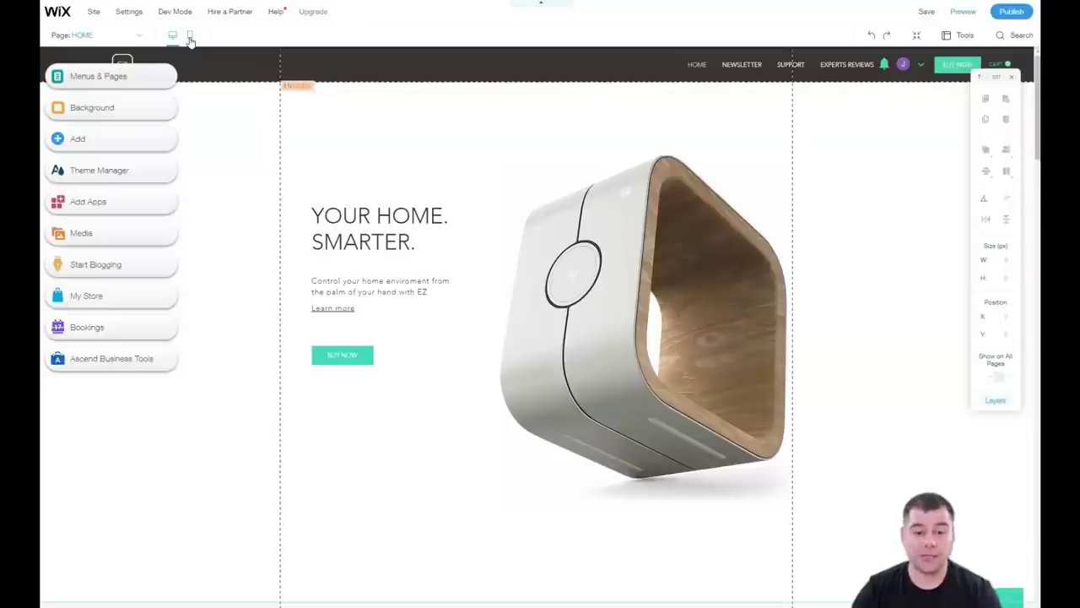
Switch to the mobile version of the home page and review its sections down to the footer and back
{"action": "left_click", "coordinate": [190, 36]}
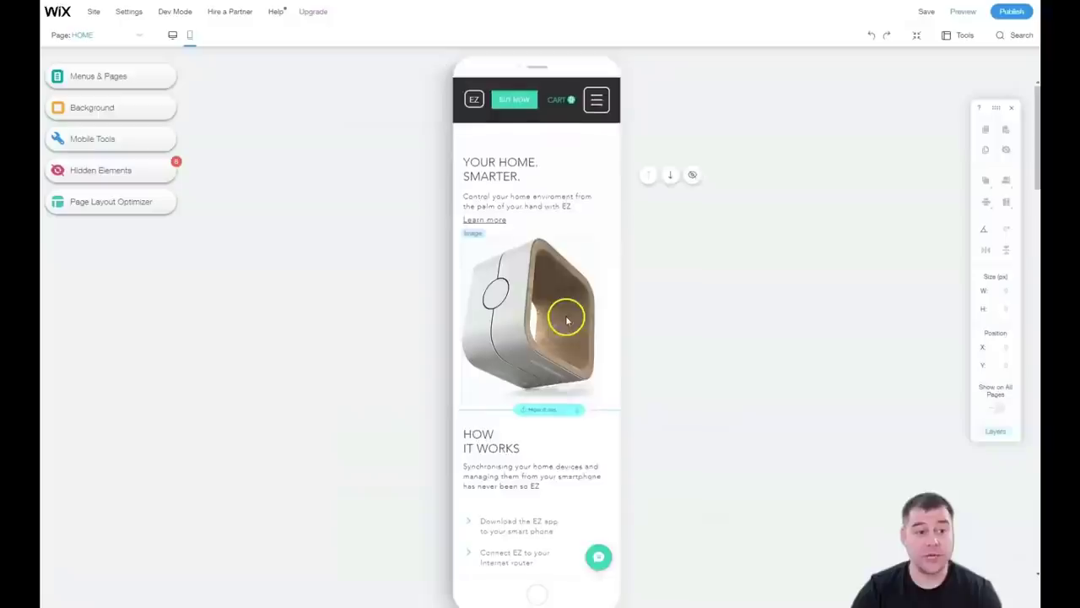
{"action": "scroll", "coordinate": [566, 320], "scroll_direction": "down", "scroll_amount": 10}
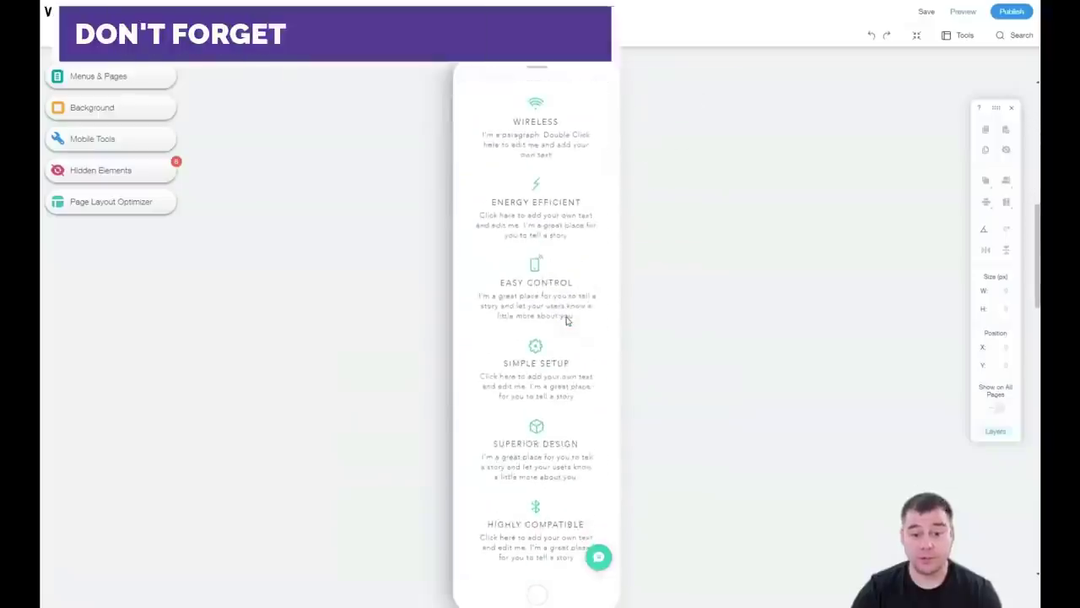
{"action": "scroll", "coordinate": [566, 320], "scroll_direction": "down", "scroll_amount": 10}
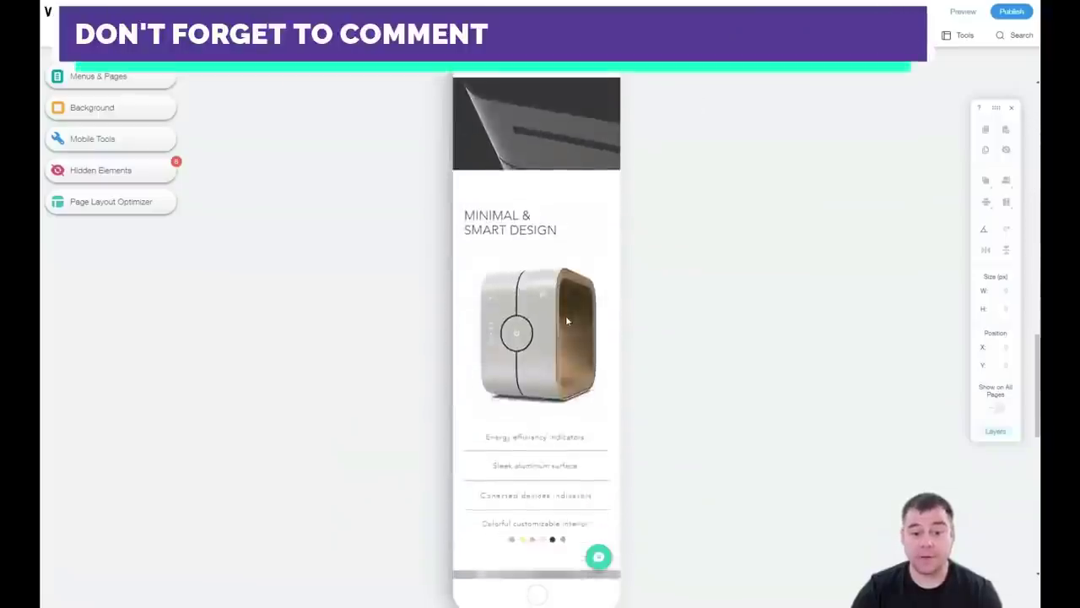
{"action": "scroll", "coordinate": [566, 320], "scroll_direction": "down", "scroll_amount": 5}
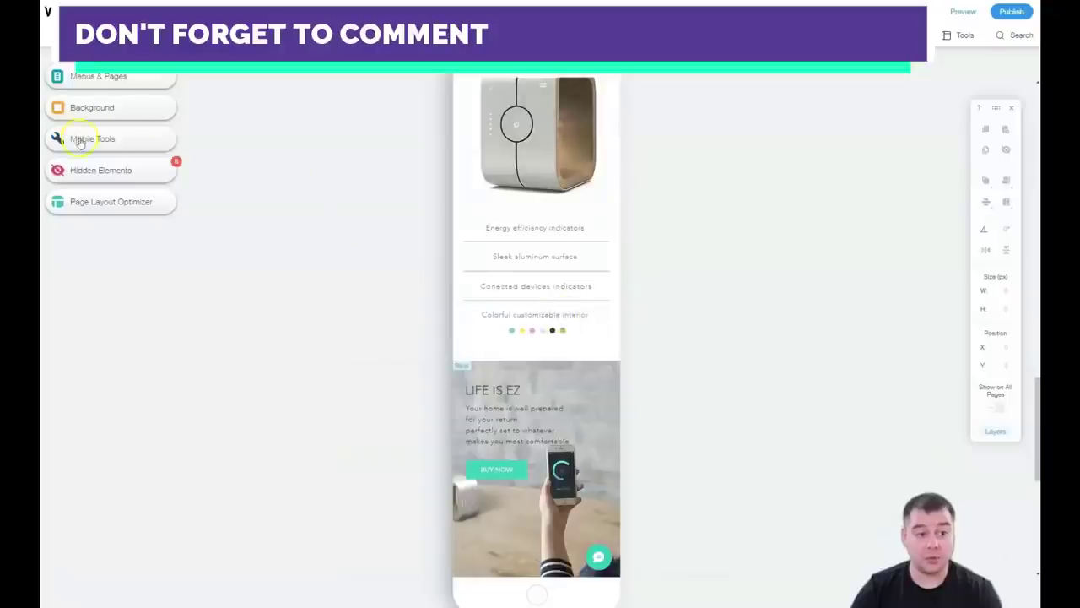
{"action": "scroll", "coordinate": [497, 302], "scroll_direction": "down", "scroll_amount": 5}
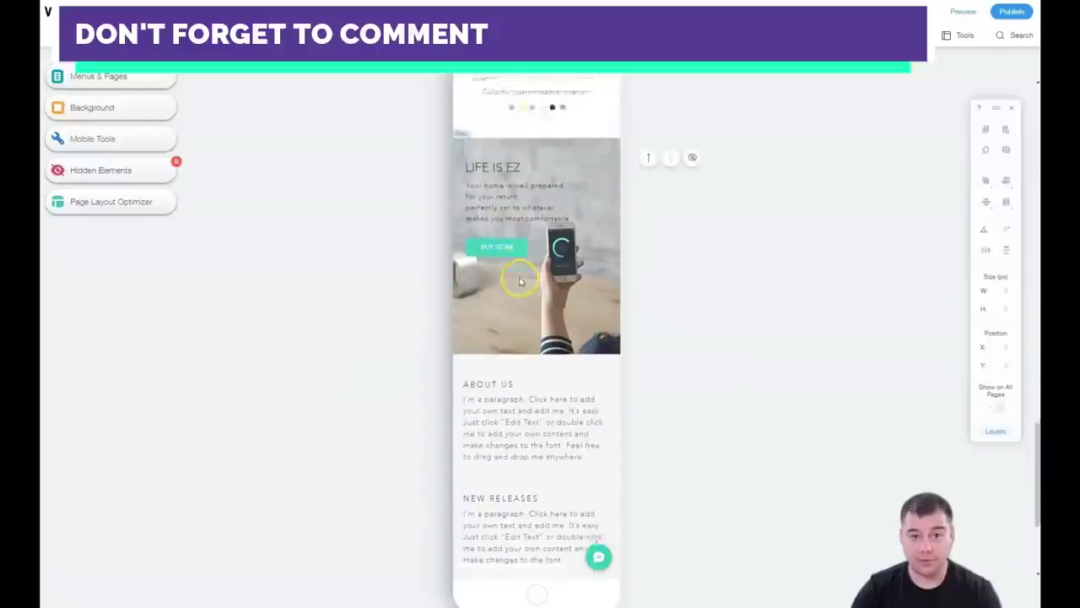
{"action": "scroll", "coordinate": [518, 279], "scroll_direction": "up", "scroll_amount": 15}
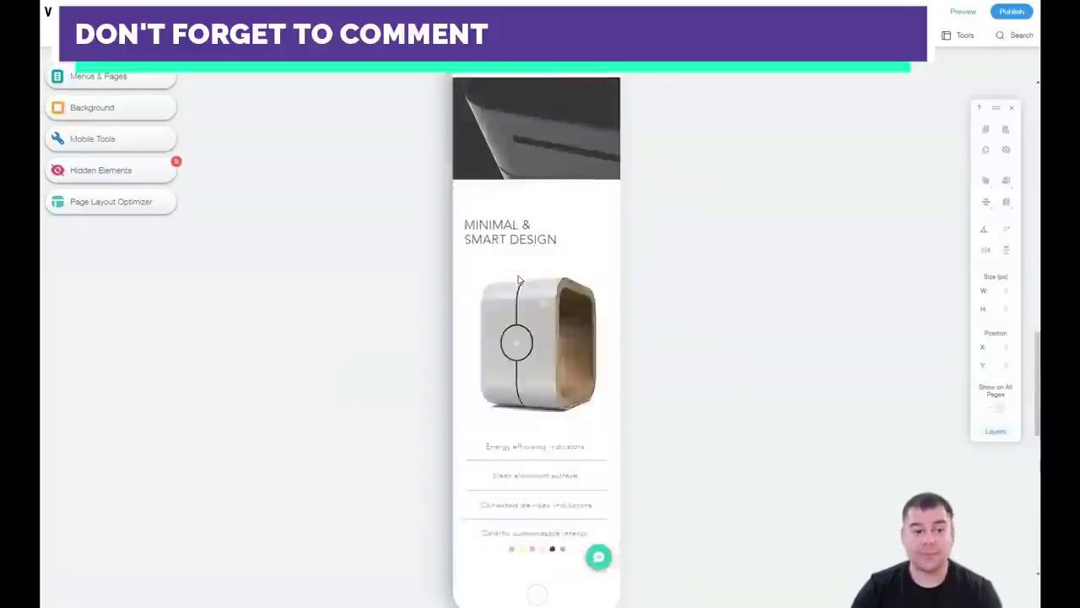
{"action": "scroll", "coordinate": [518, 279], "scroll_direction": "up", "scroll_amount": 5}
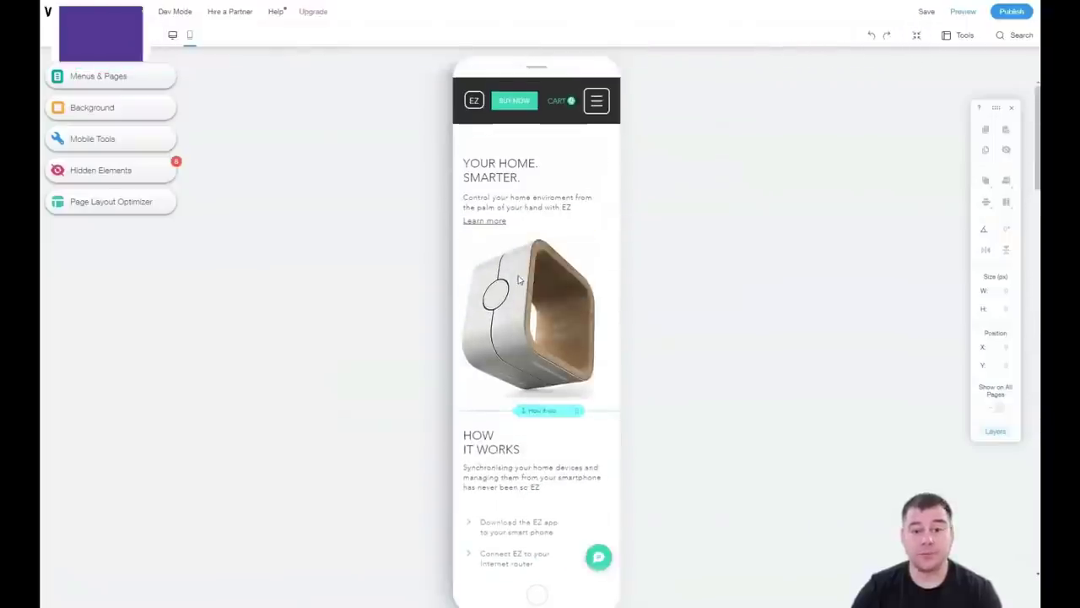
{"action": "left_click", "coordinate": [229, 143]}
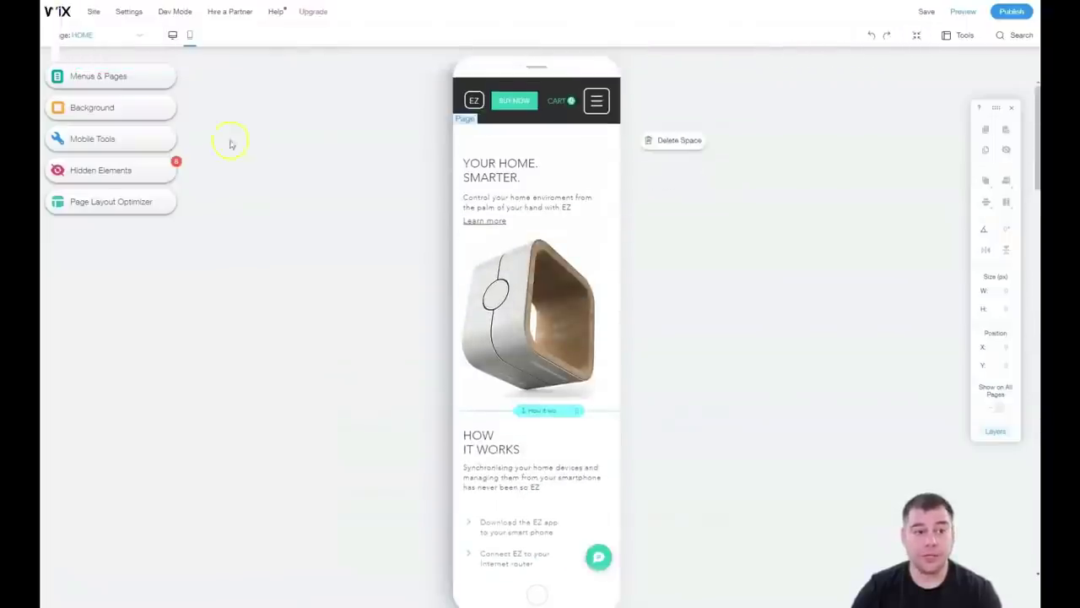
Return to the desktop version of the home page and delete the SUPPORT page from the site menu
{"action": "left_click", "coordinate": [172, 39]}
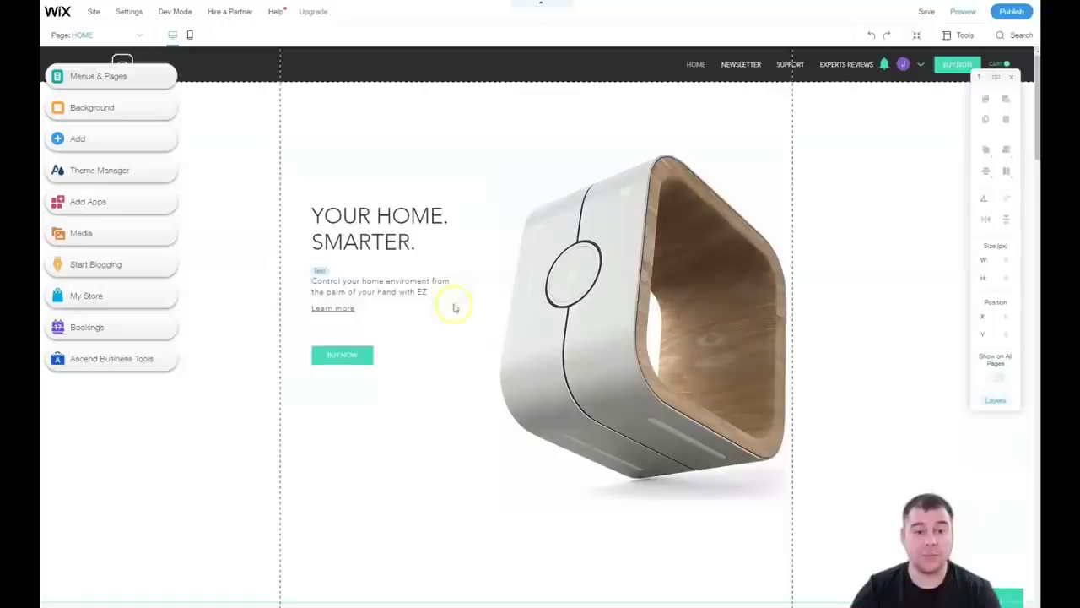
{"action": "left_click", "coordinate": [71, 78]}
{"action": "left_click", "coordinate": [186, 111]}
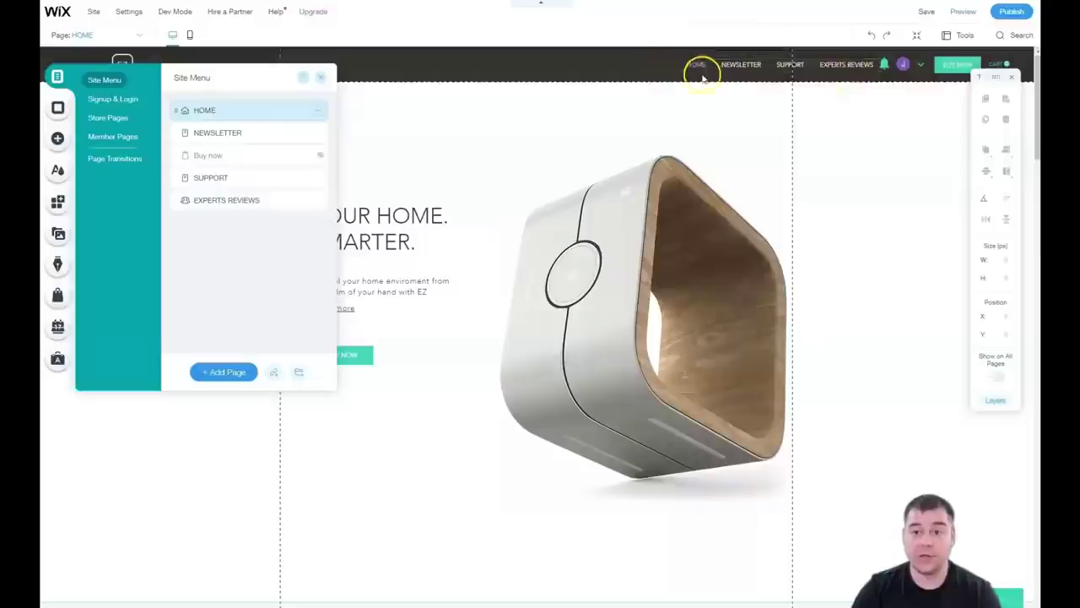
{"action": "left_click", "coordinate": [318, 180]}
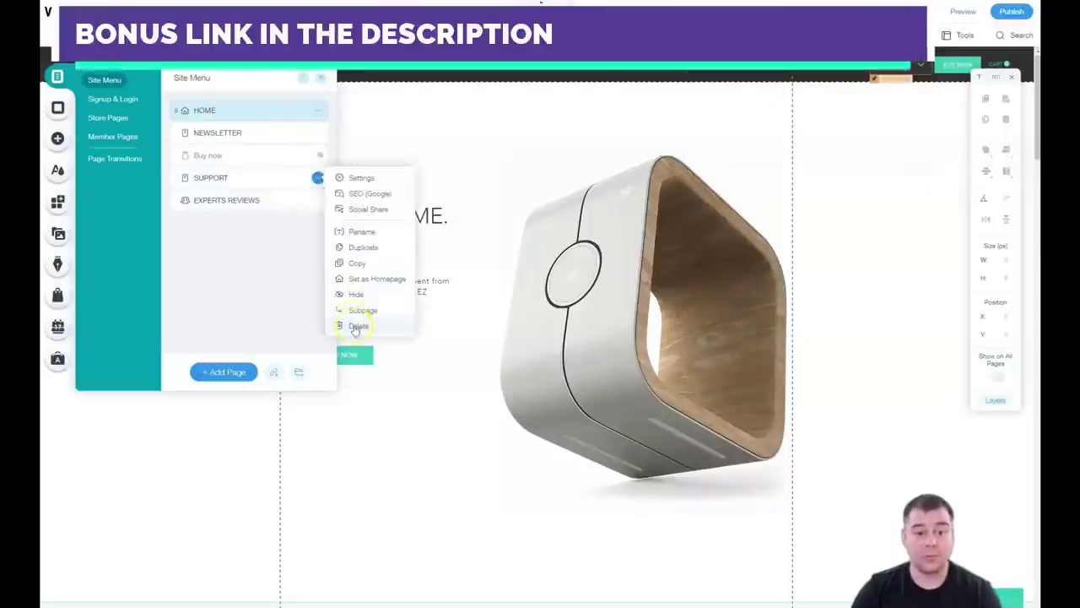
{"action": "left_click", "coordinate": [355, 326]}
{"action": "left_click", "coordinate": [660, 357]}
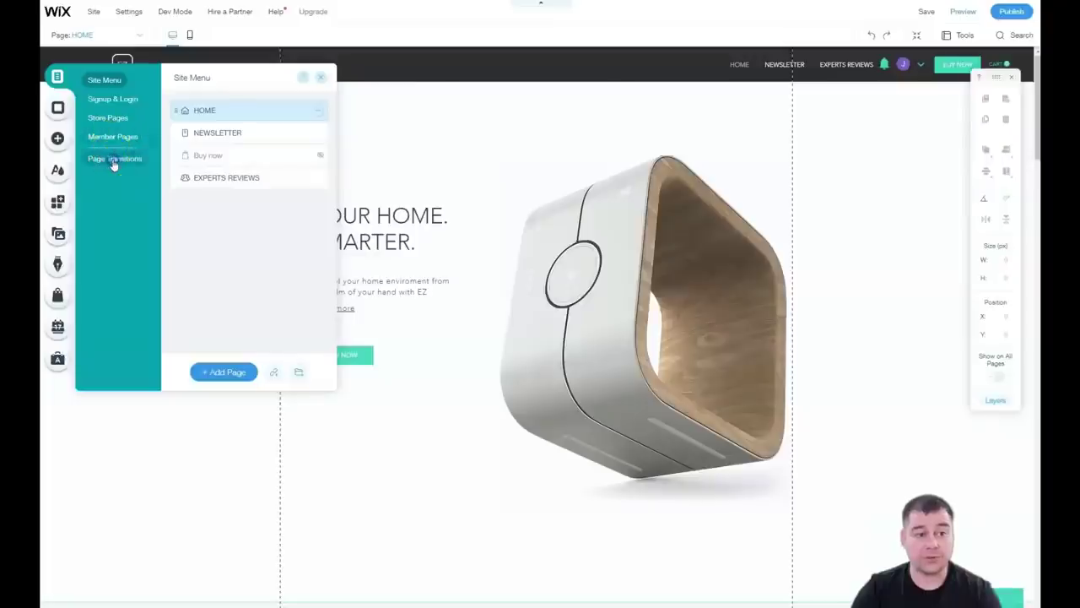
Review the available page transitions, and the HOME page's info, layout and permission settings
{"action": "left_click", "coordinate": [113, 160]}
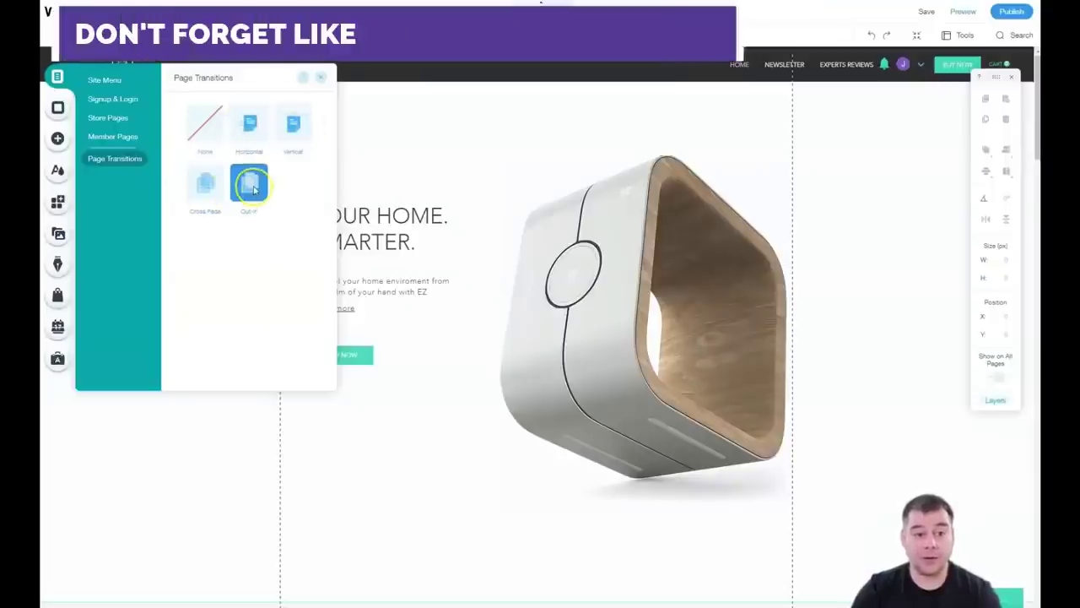
{"action": "left_click", "coordinate": [321, 78]}
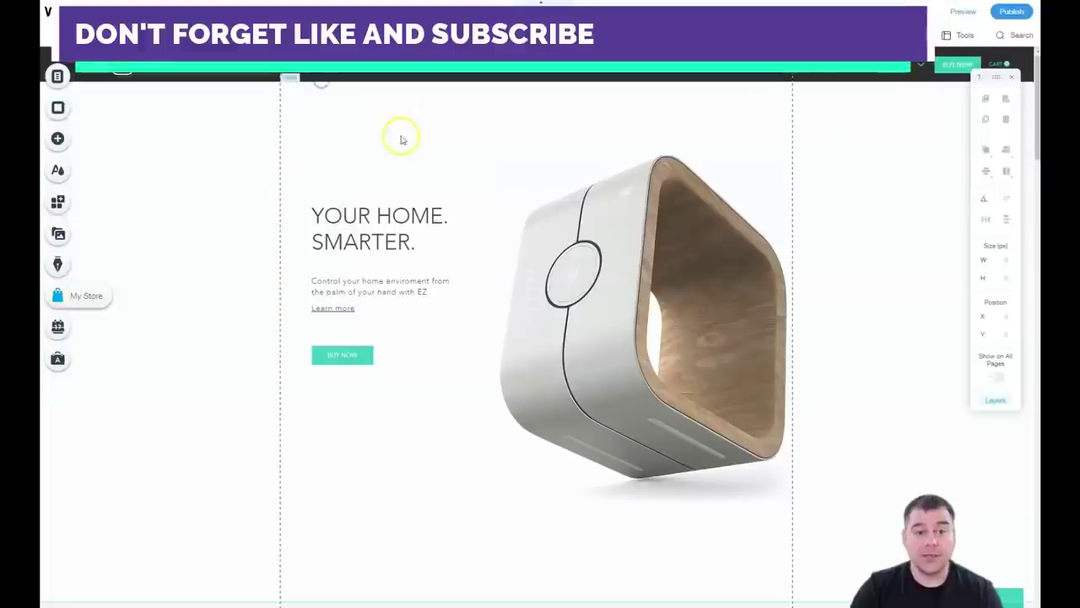
{"action": "left_click", "coordinate": [117, 88]}
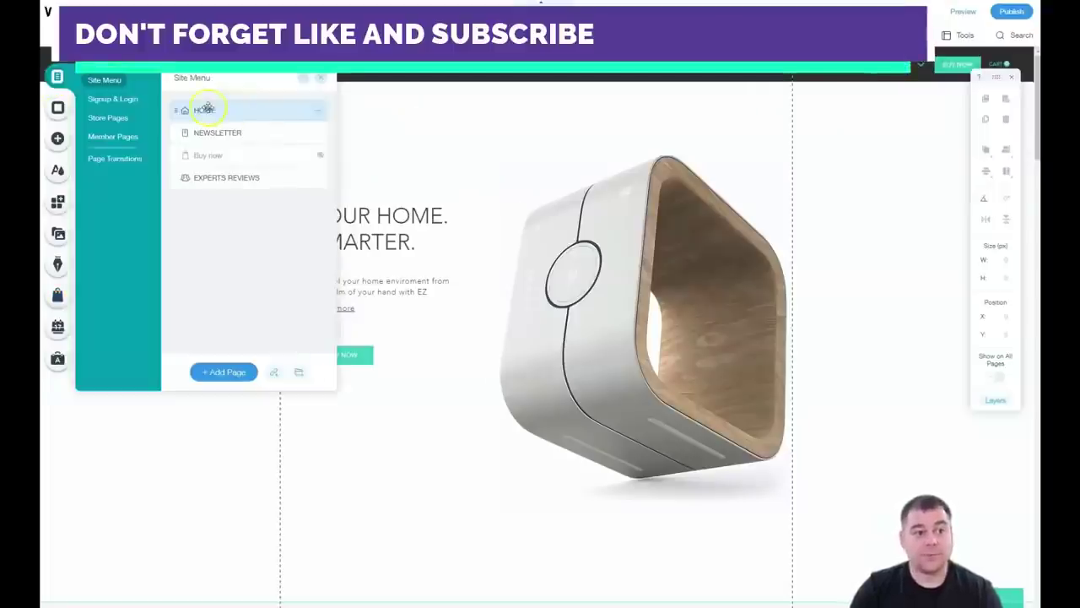
{"action": "left_click", "coordinate": [317, 111]}
{"action": "left_click", "coordinate": [363, 112]}
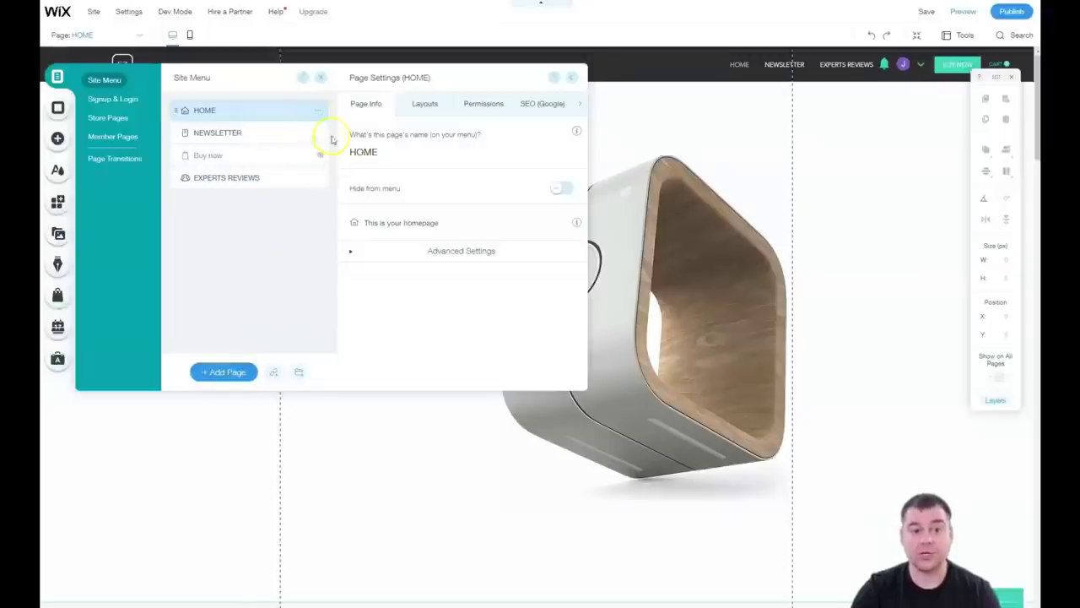
{"action": "left_click", "coordinate": [416, 110]}
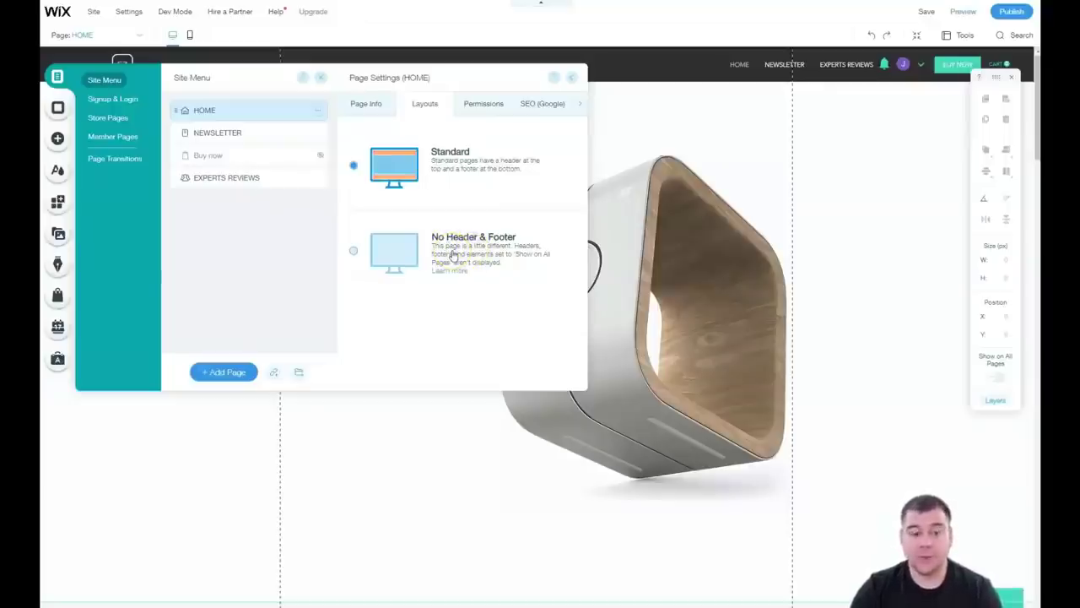
{"action": "left_click", "coordinate": [482, 105]}
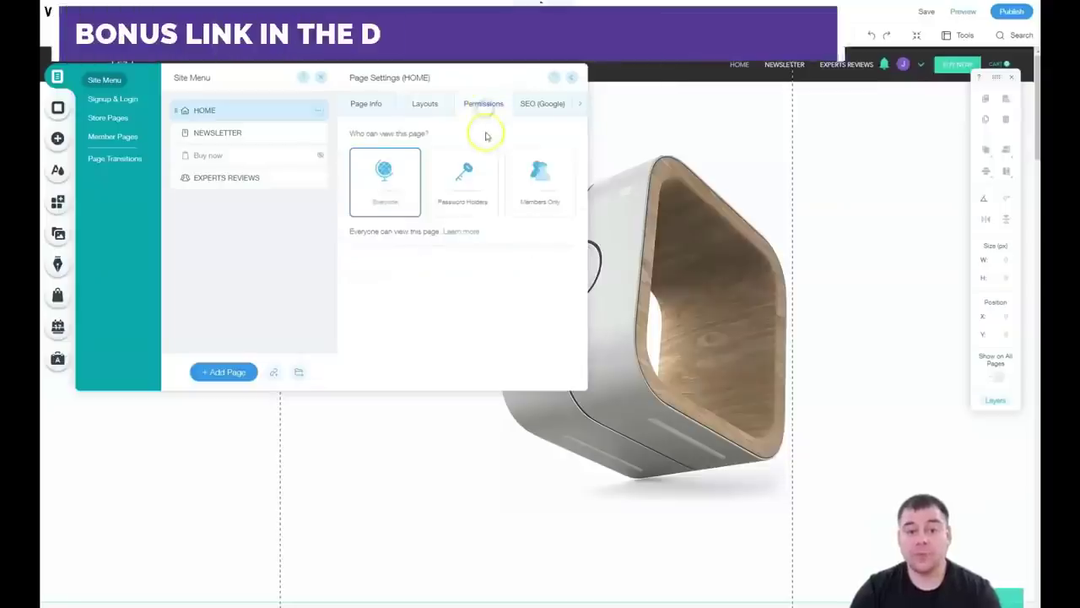
Review the HOME page's SEO (Google) and Social Share settings down to their description fields, and close the page settings
{"action": "left_click", "coordinate": [537, 108]}
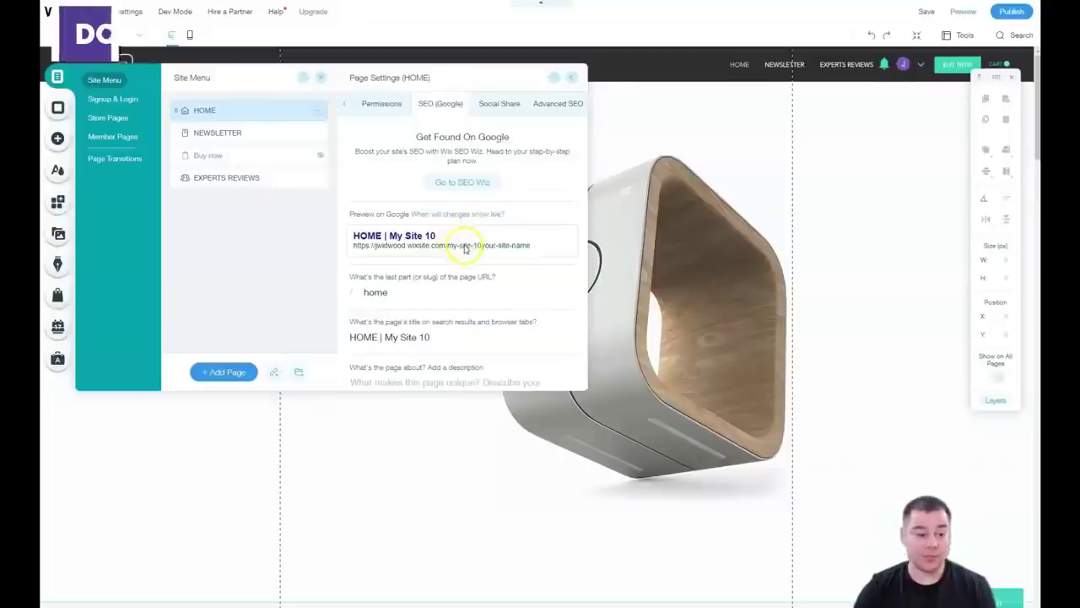
{"action": "scroll", "coordinate": [477, 262], "scroll_direction": "down", "scroll_amount": 1}
{"action": "scroll", "coordinate": [477, 263], "scroll_direction": "down", "scroll_amount": 2}
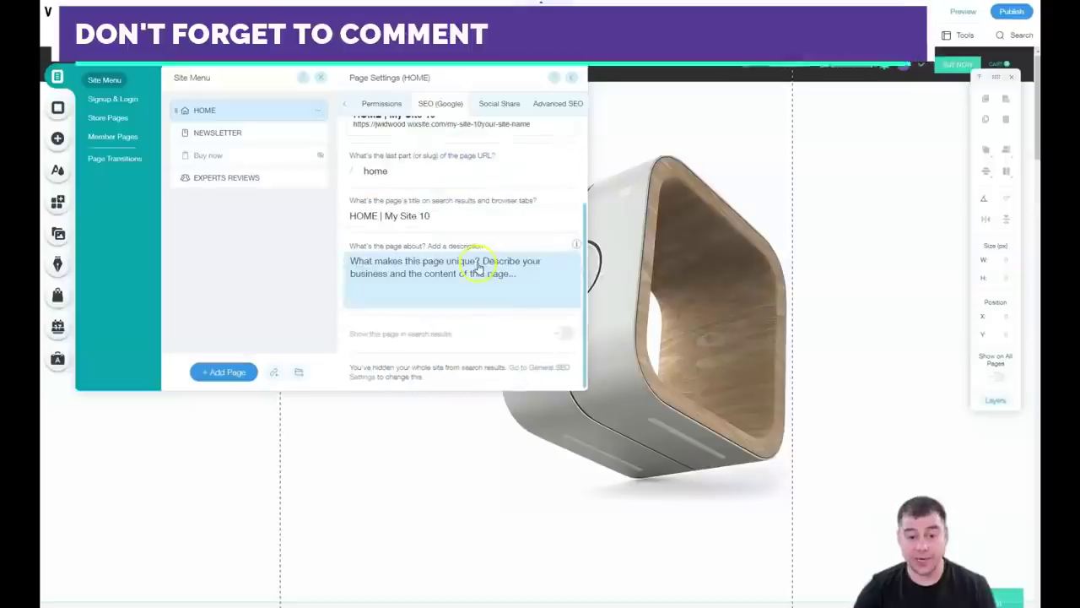
{"action": "scroll", "coordinate": [475, 263], "scroll_direction": "up", "scroll_amount": 3}
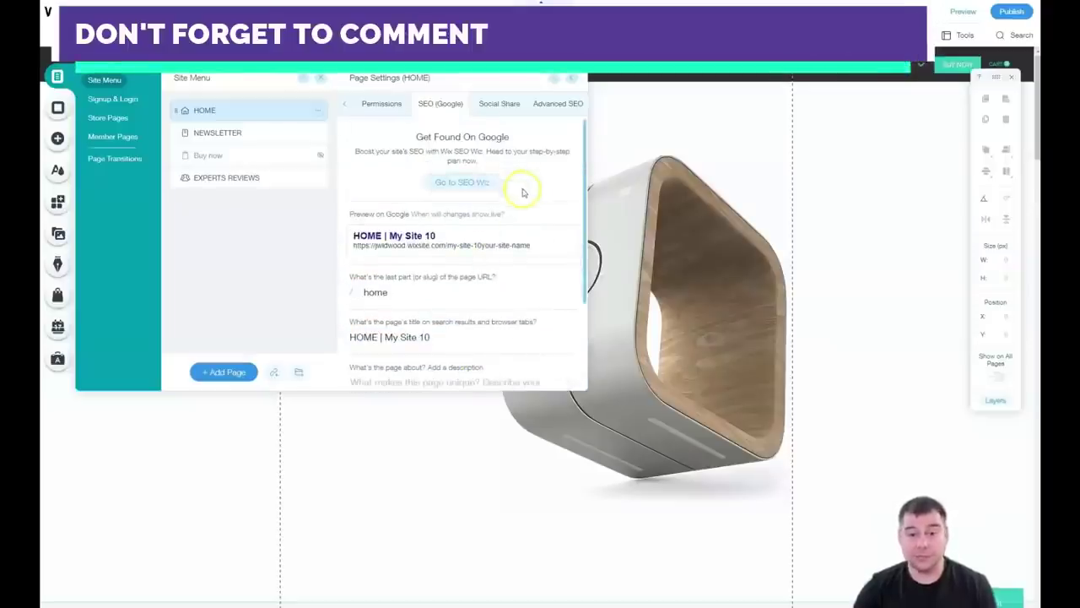
{"action": "left_click", "coordinate": [492, 109]}
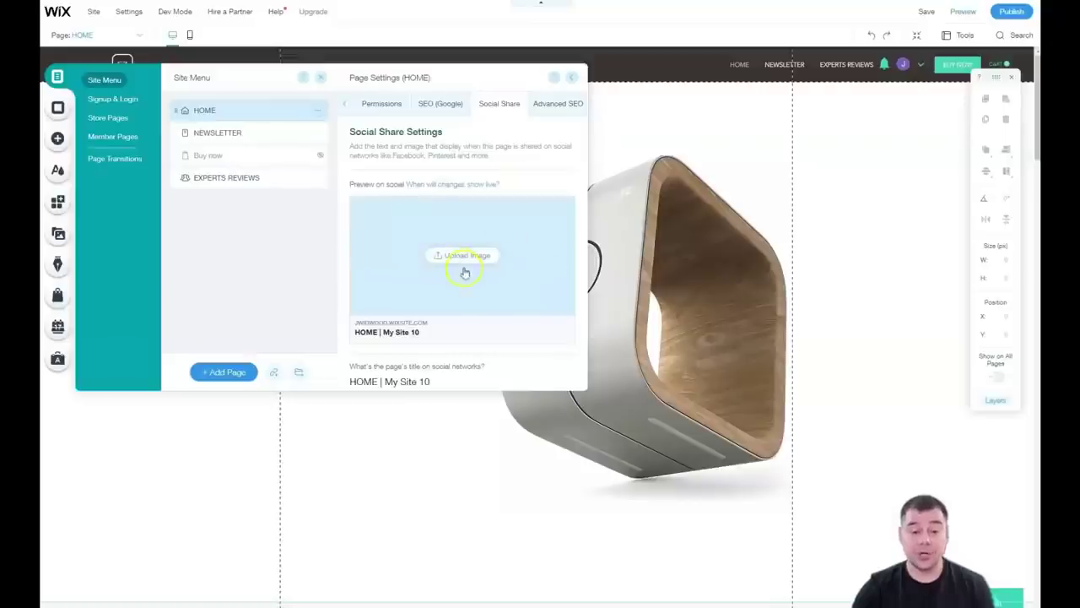
{"action": "scroll", "coordinate": [456, 346], "scroll_direction": "down", "scroll_amount": 3}
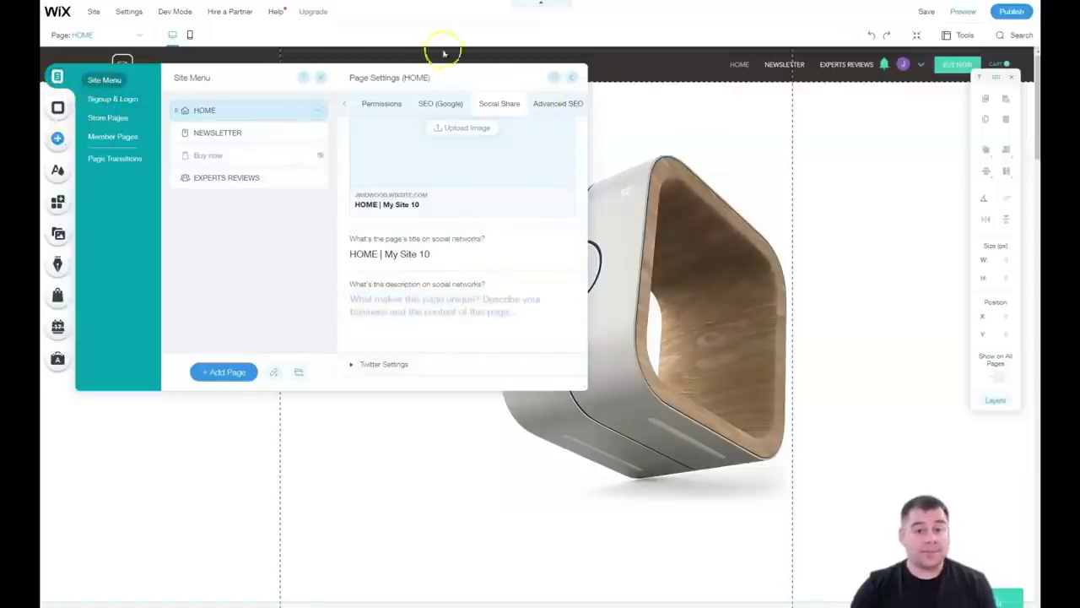
{"action": "left_click", "coordinate": [571, 77]}
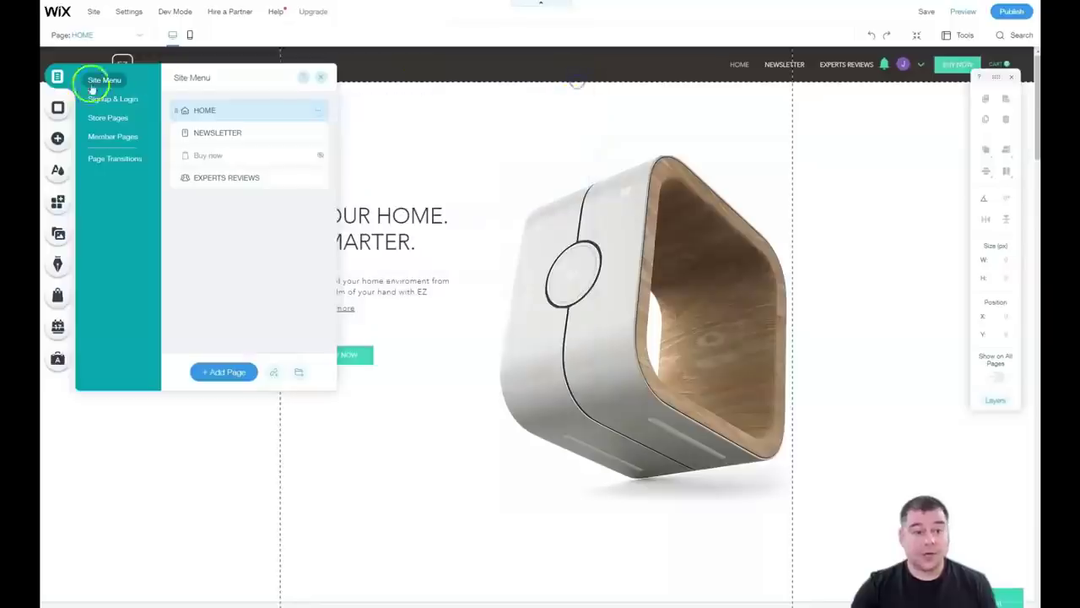
{"action": "left_click", "coordinate": [321, 76]}
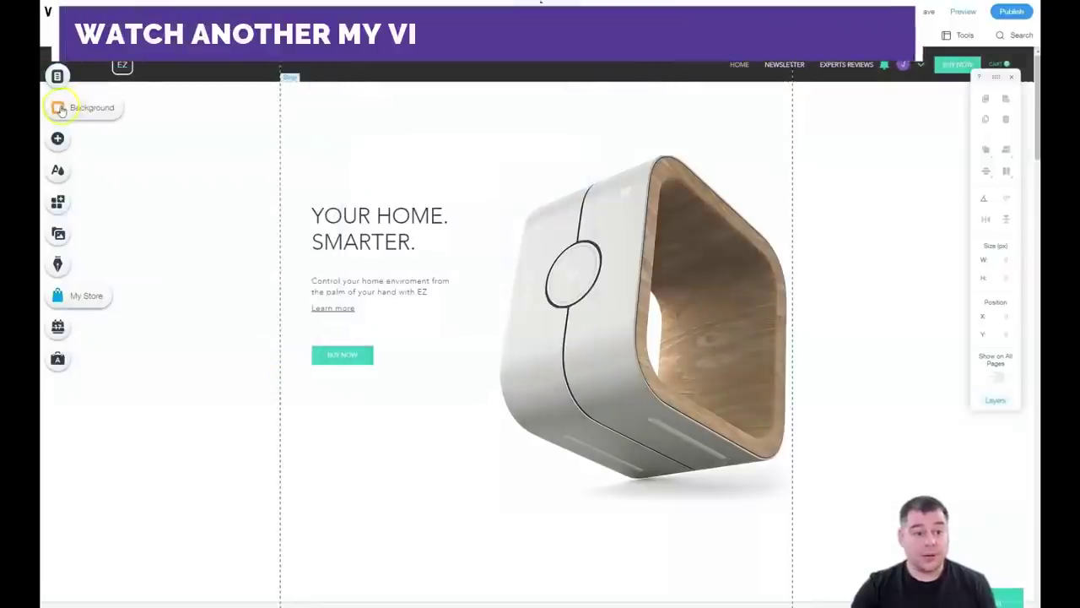
Set the home page's background color to the medium grey theme color #A0A09F
{"action": "scroll", "coordinate": [413, 361], "scroll_direction": "down", "scroll_amount": 5}
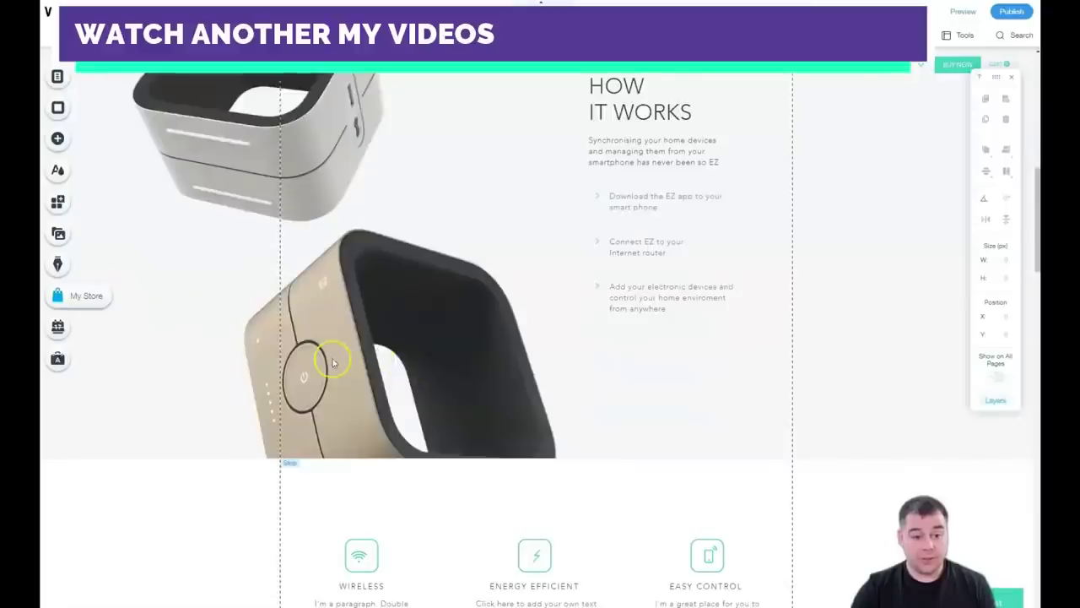
{"action": "scroll", "coordinate": [334, 362], "scroll_direction": "down", "scroll_amount": 4}
{"action": "scroll", "coordinate": [333, 363], "scroll_direction": "up", "scroll_amount": 3}
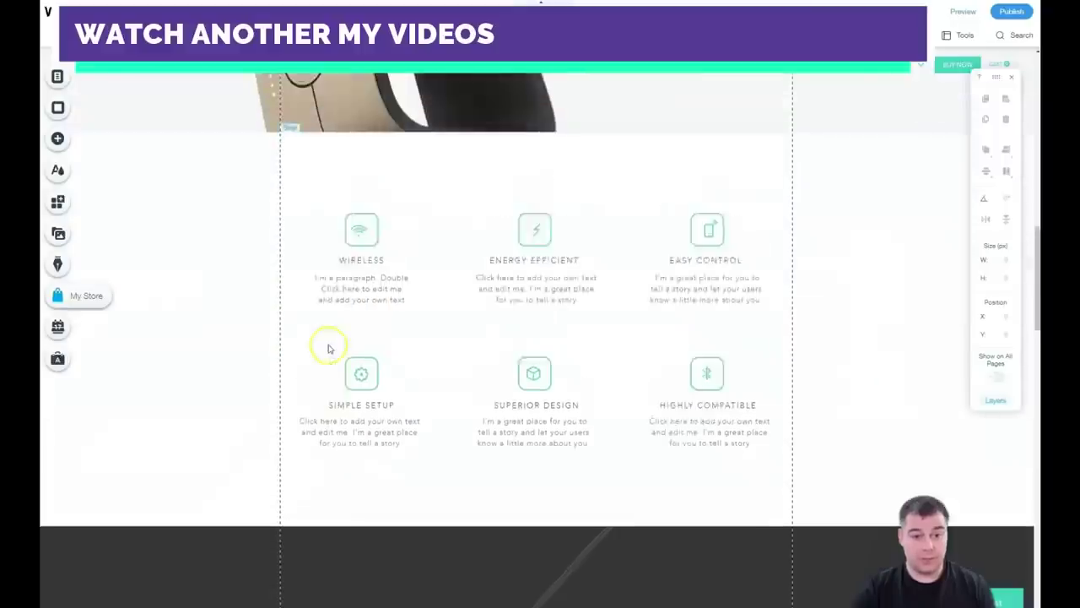
{"action": "scroll", "coordinate": [239, 255], "scroll_direction": "up", "scroll_amount": 9}
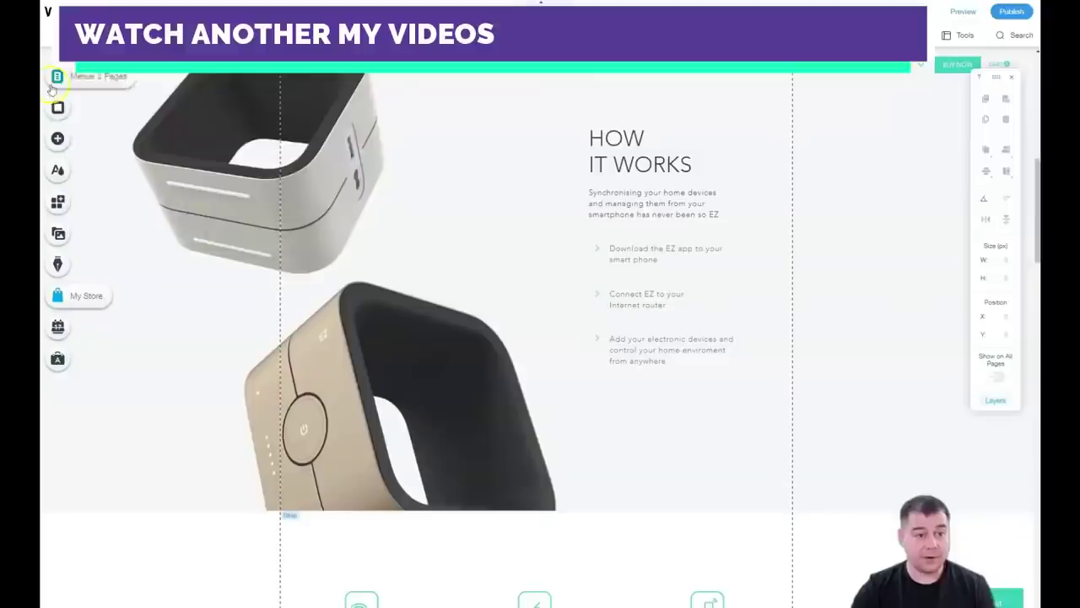
{"action": "left_click", "coordinate": [59, 108]}
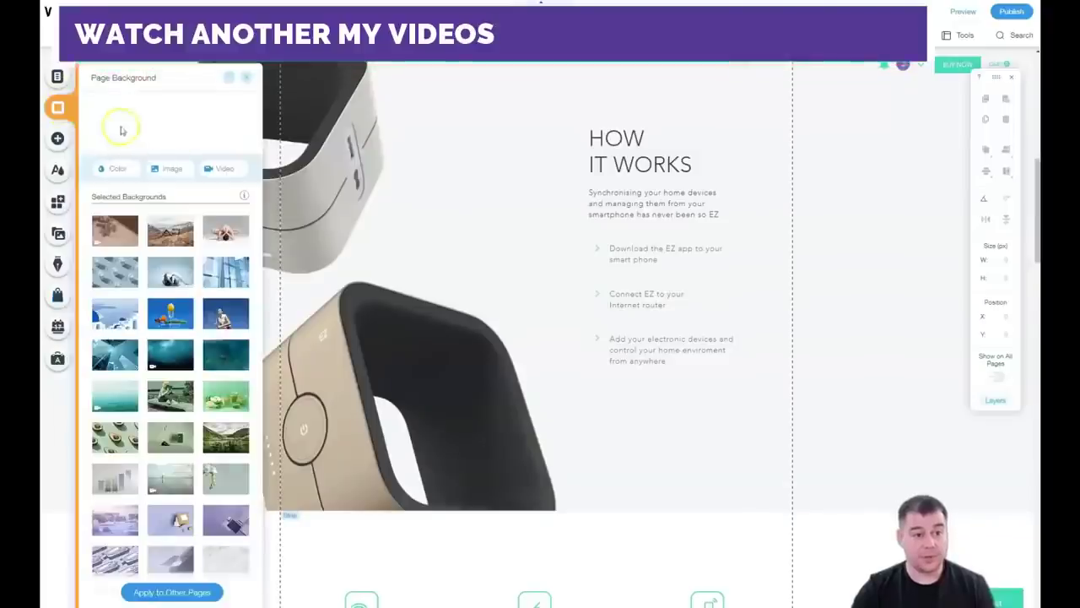
{"action": "left_click", "coordinate": [115, 164]}
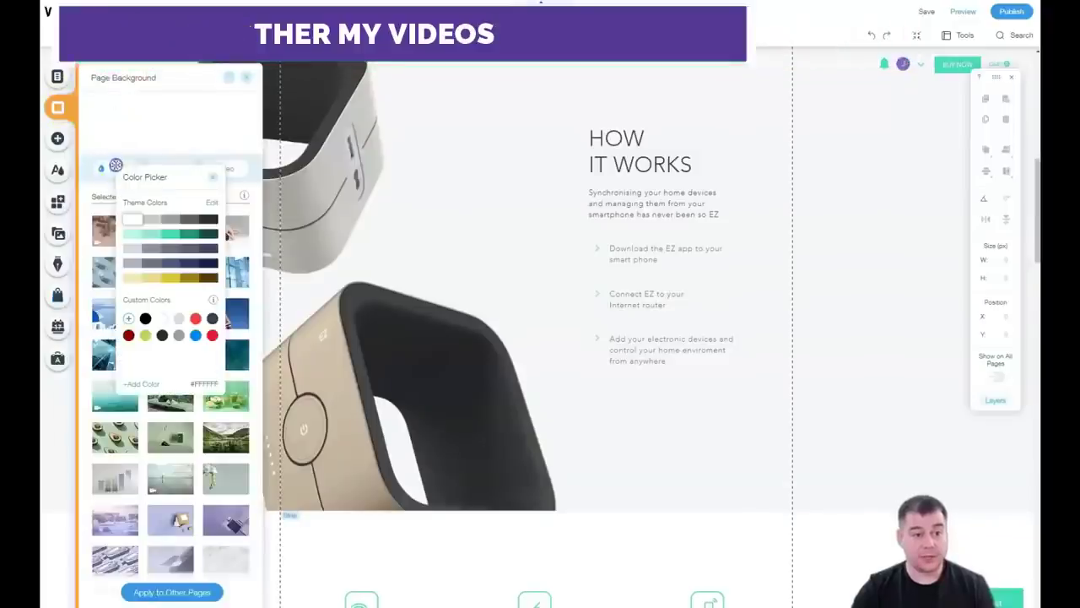
{"action": "left_click", "coordinate": [151, 220]}
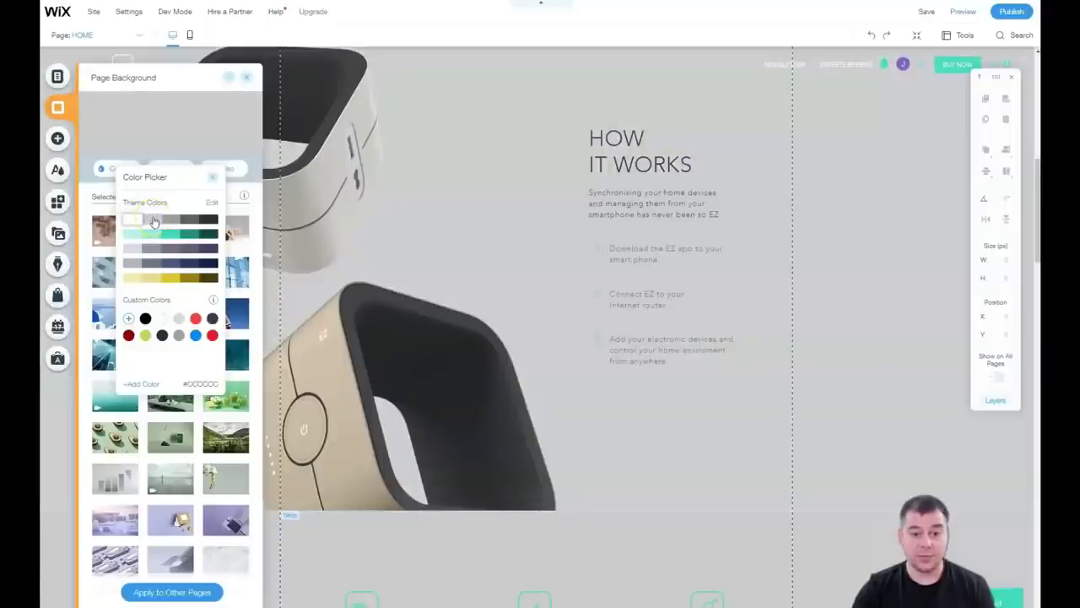
{"action": "left_click", "coordinate": [171, 220]}
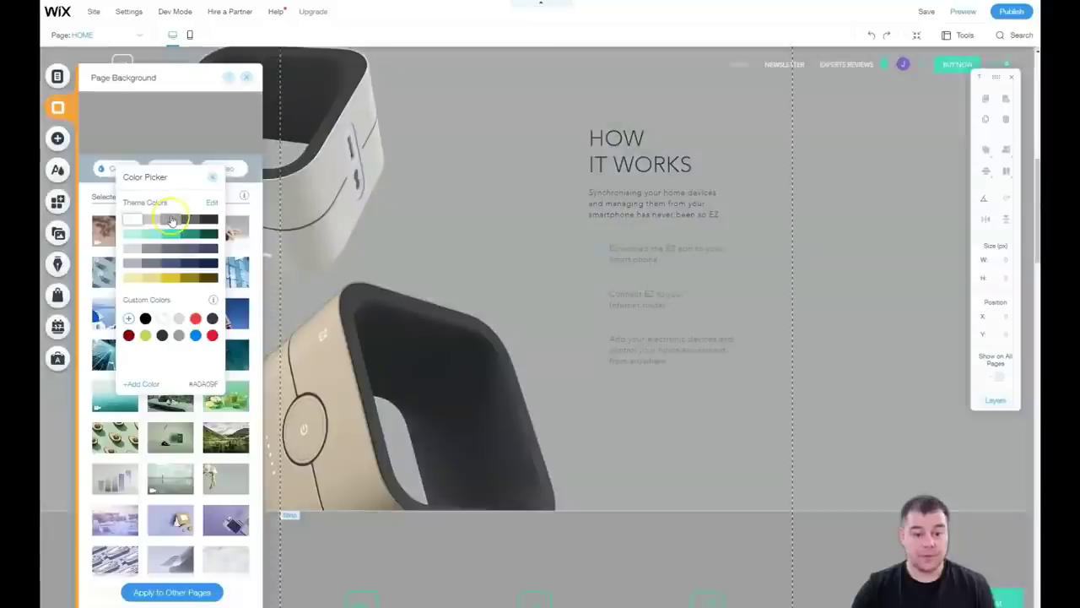
{"action": "left_click", "coordinate": [212, 177]}
{"action": "left_click", "coordinate": [247, 77]}
Check how the new background color looks across the home page's sections, from the opening section to Minimal & Smart Design
{"action": "scroll", "coordinate": [609, 270], "scroll_direction": "up", "scroll_amount": 6}
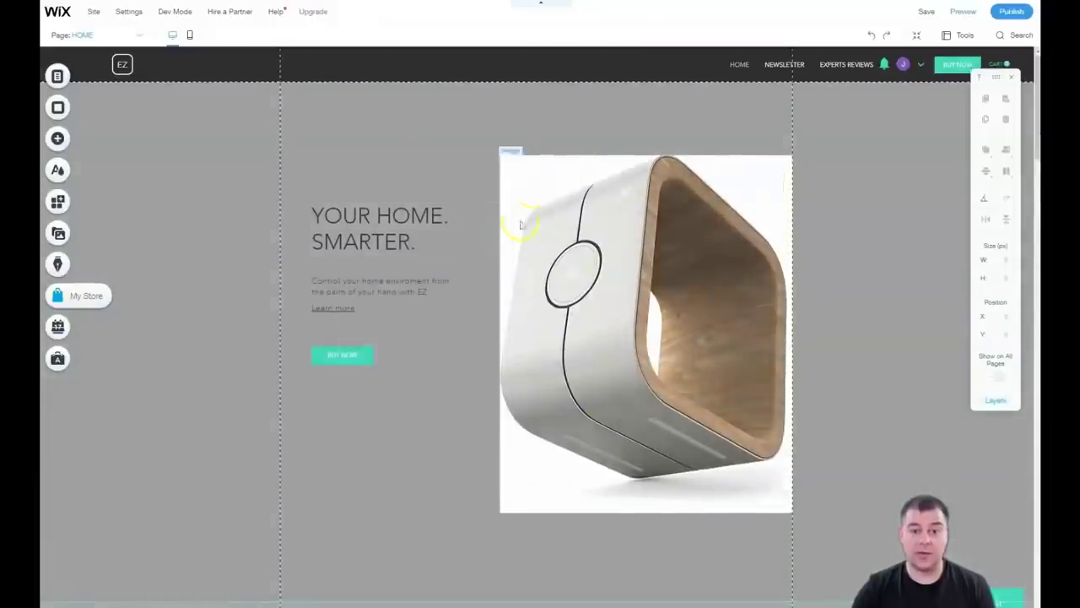
{"action": "scroll", "coordinate": [608, 278], "scroll_direction": "down", "scroll_amount": 3}
{"action": "scroll", "coordinate": [615, 269], "scroll_direction": "down", "scroll_amount": 10}
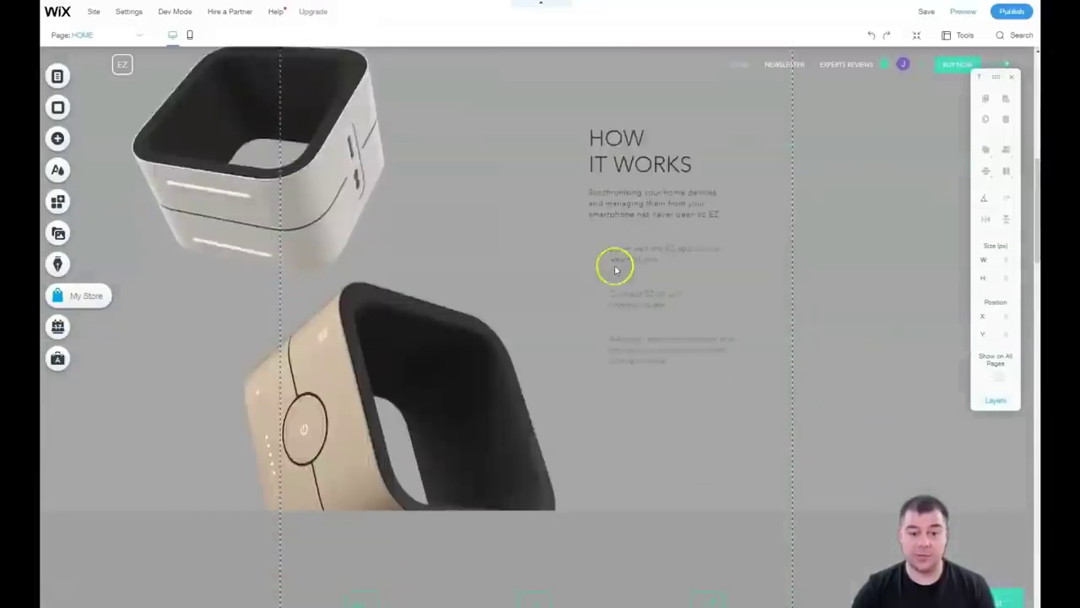
{"action": "scroll", "coordinate": [481, 297], "scroll_direction": "down", "scroll_amount": 10}
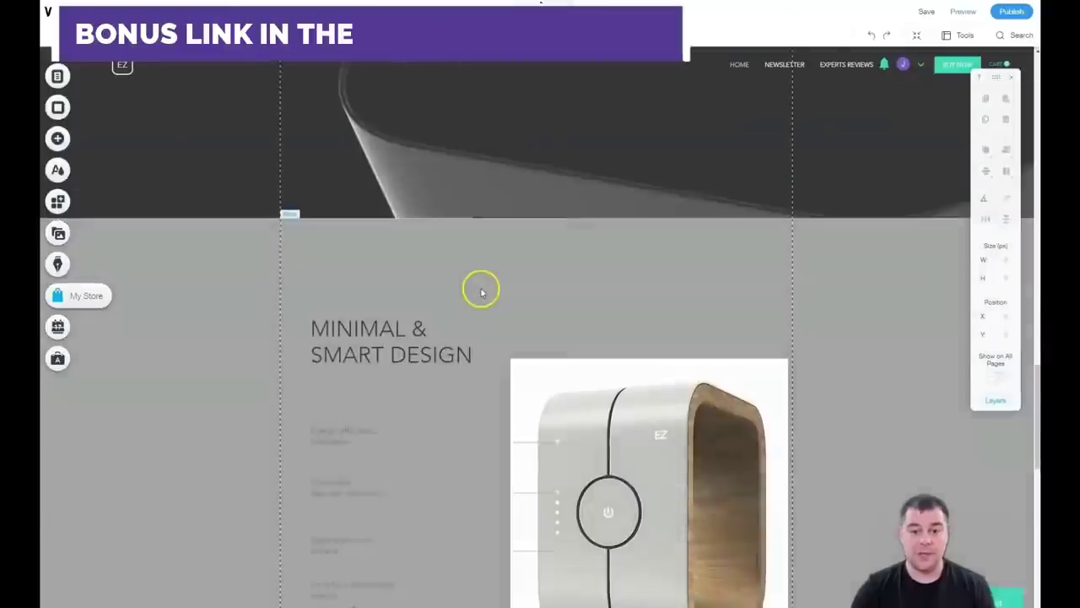
{"action": "scroll", "coordinate": [482, 293], "scroll_direction": "up", "scroll_amount": 15}
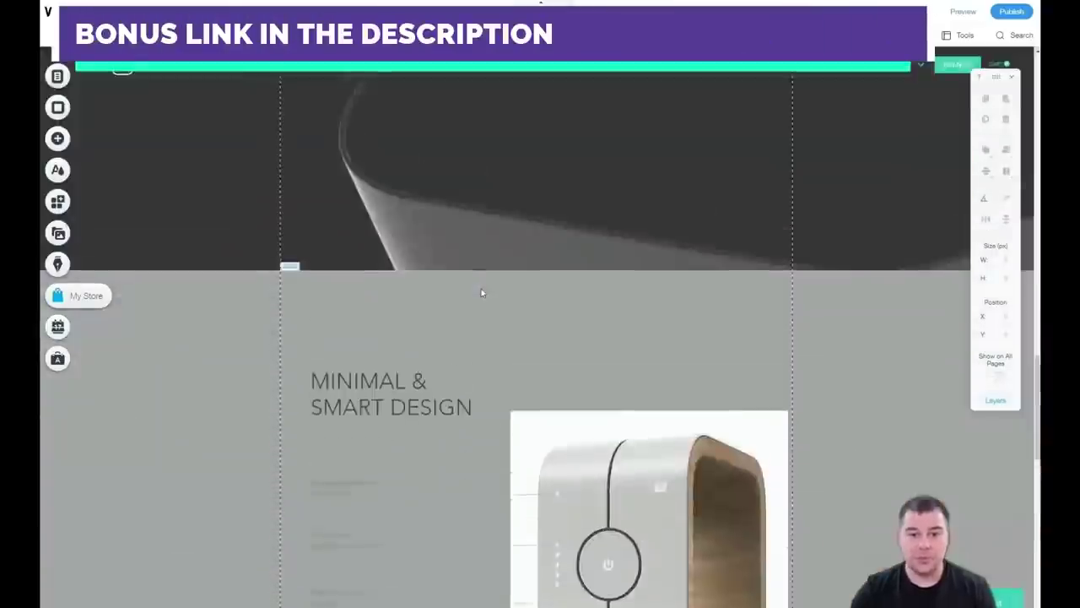
{"action": "scroll", "coordinate": [481, 293], "scroll_direction": "up", "scroll_amount": 5}
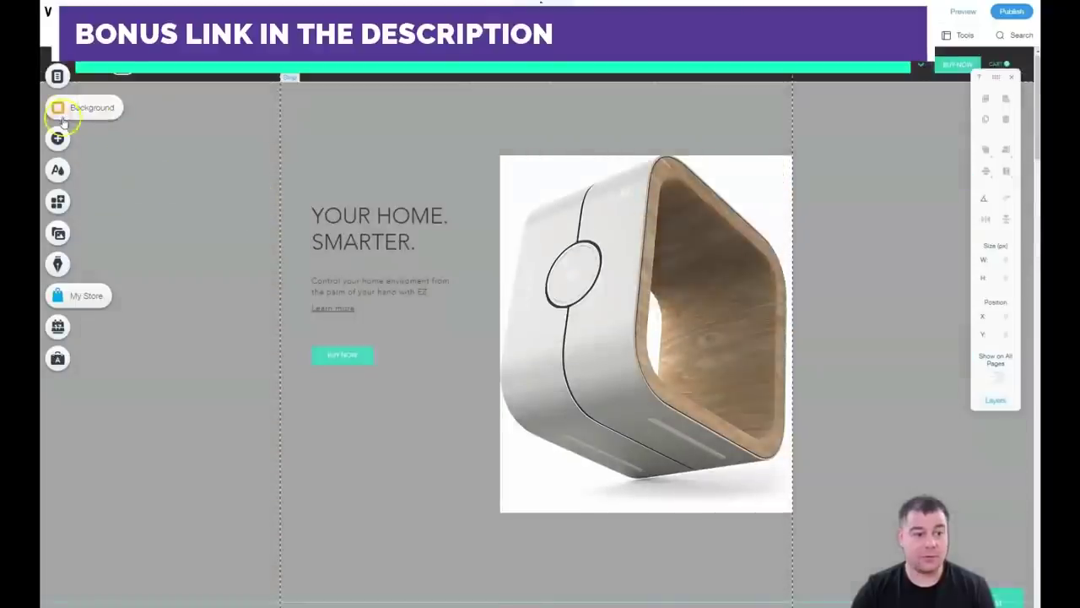
Open the site's color theme choices and preview the featured themes on the home page, from the light grey and blue one onward
{"action": "left_click", "coordinate": [58, 171]}
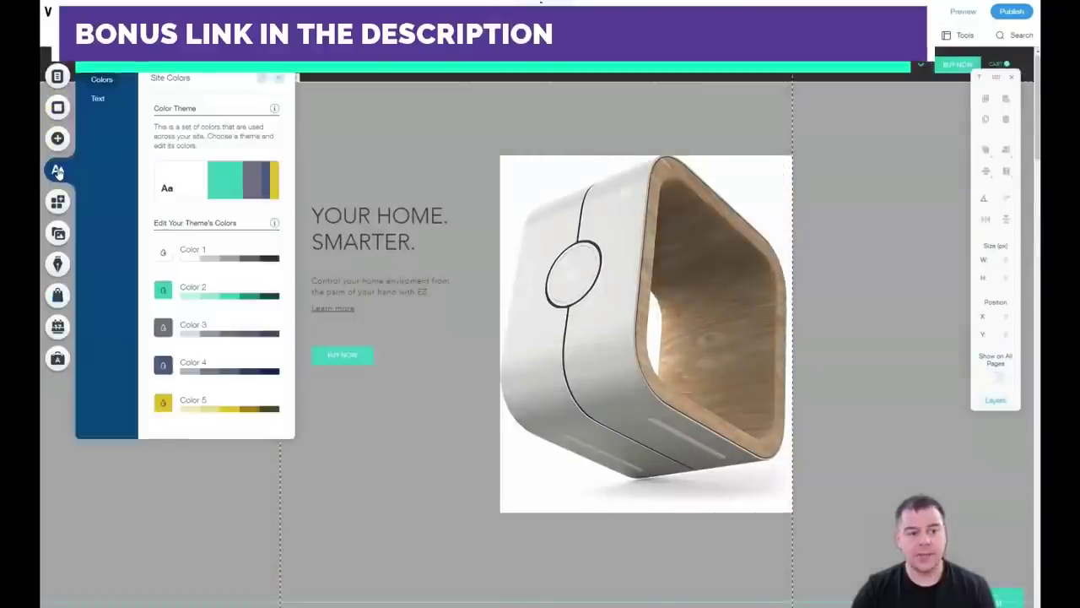
{"action": "left_click", "coordinate": [216, 181]}
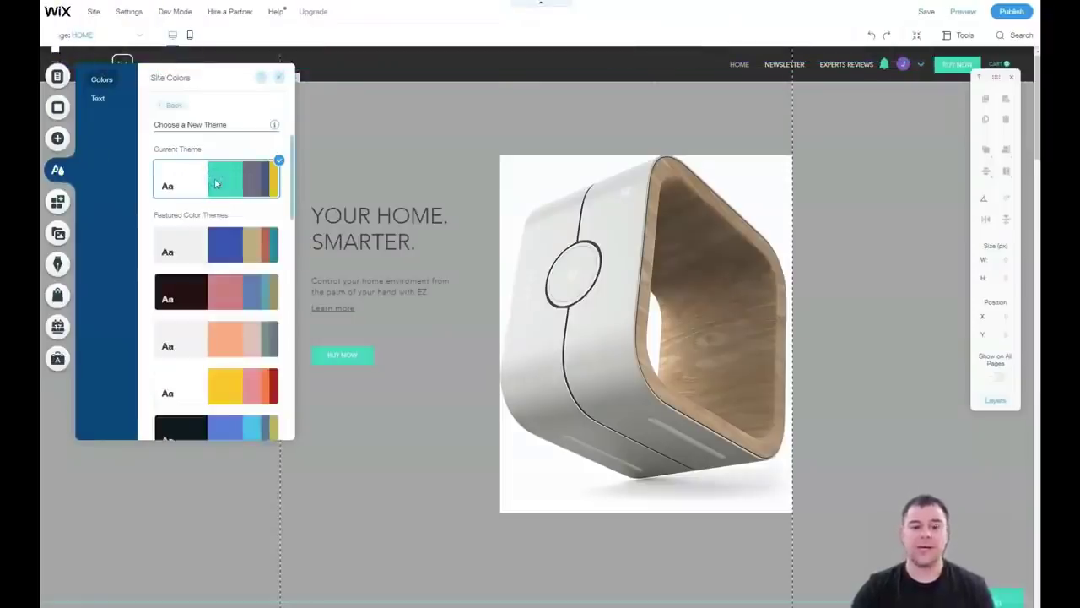
{"action": "left_click", "coordinate": [197, 185]}
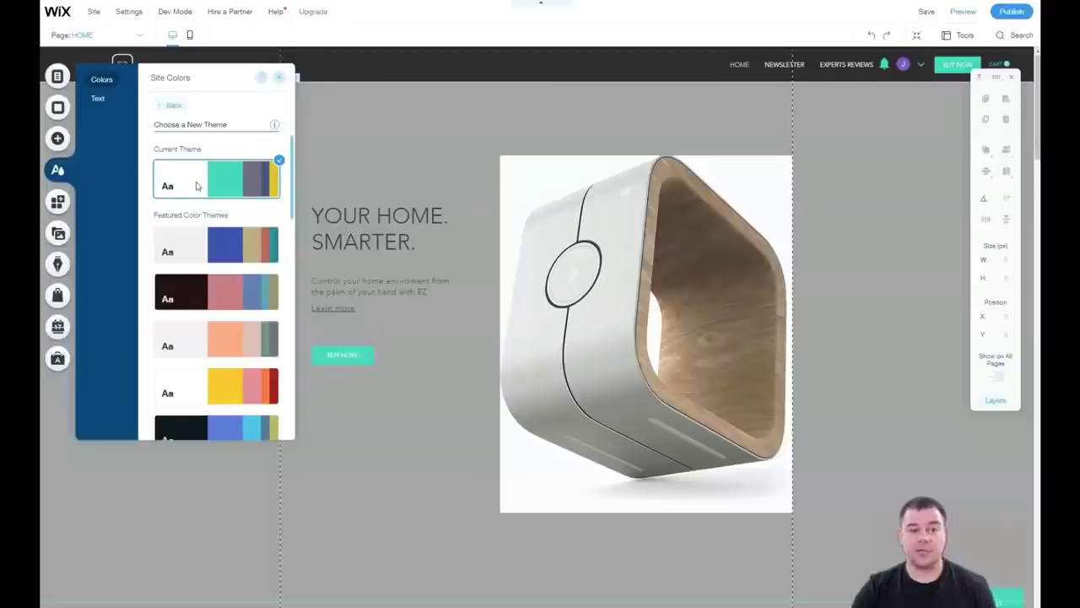
{"action": "left_click", "coordinate": [211, 246]}
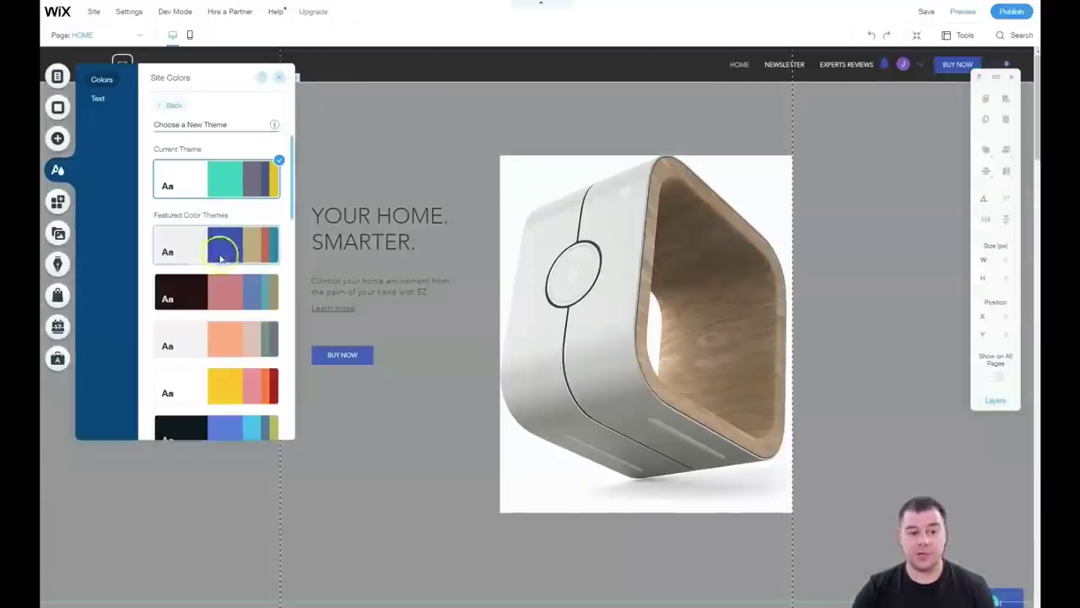
{"action": "left_click", "coordinate": [226, 296]}
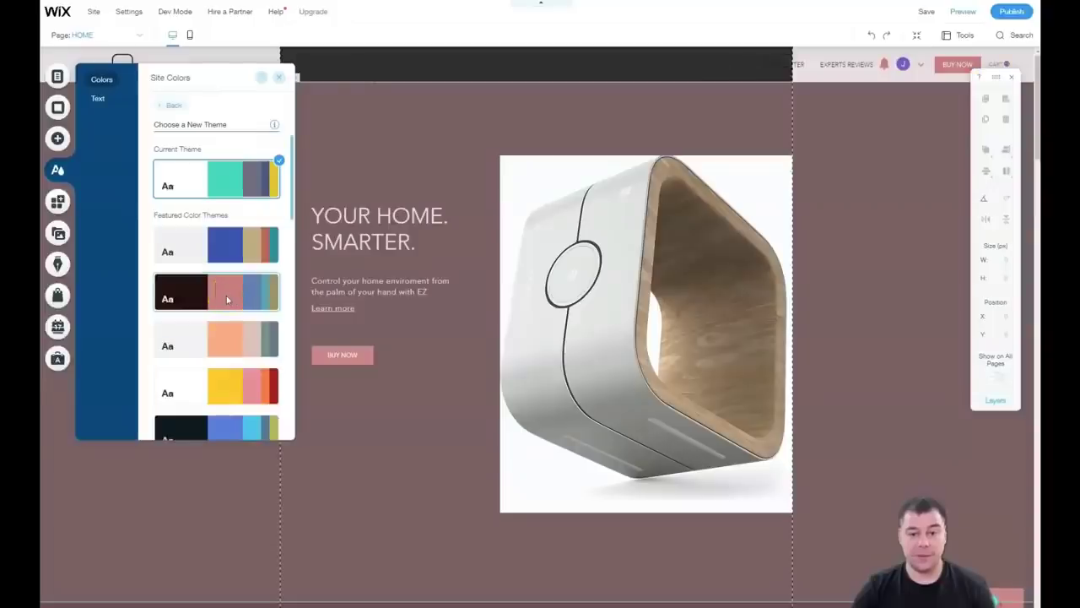
{"action": "left_click", "coordinate": [221, 335]}
{"action": "scroll", "coordinate": [221, 335], "scroll_direction": "down", "scroll_amount": 1}
{"action": "scroll", "coordinate": [221, 335], "scroll_direction": "down", "scroll_amount": 1}
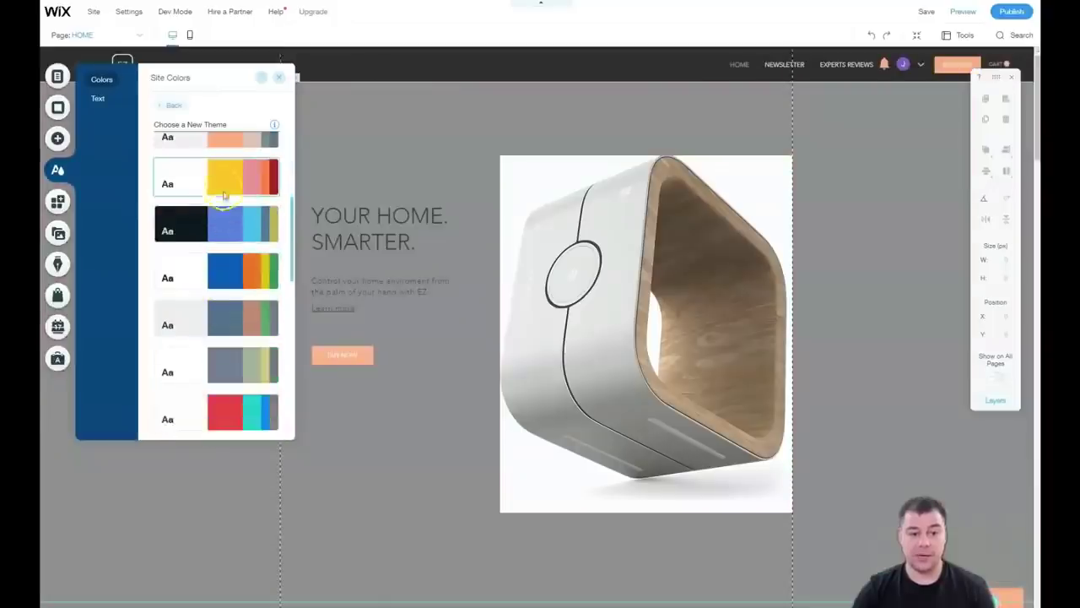
{"action": "left_click", "coordinate": [224, 177]}
{"action": "left_click", "coordinate": [222, 221]}
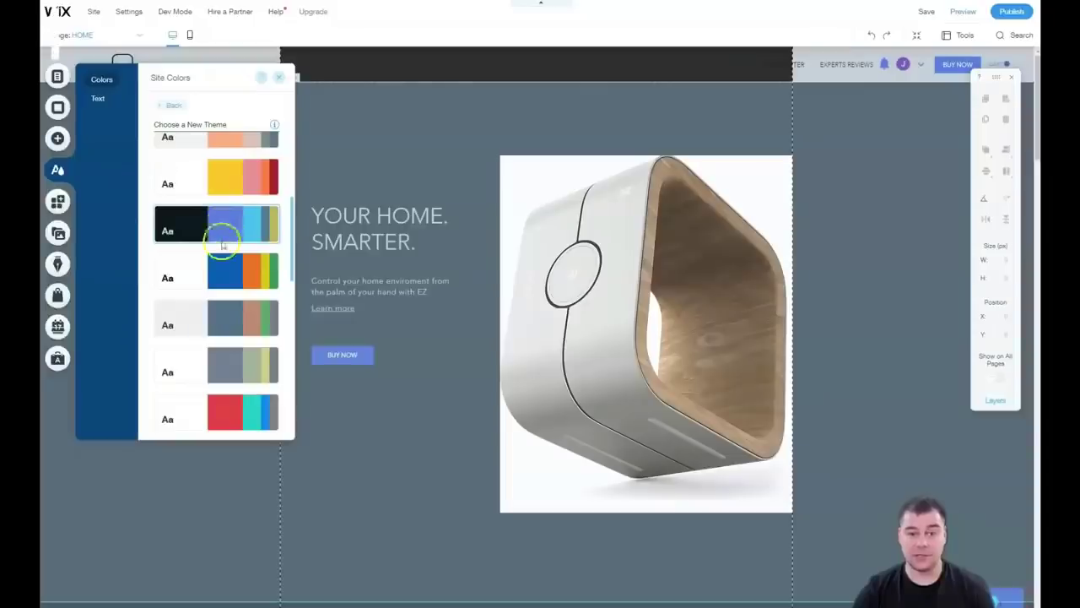
{"action": "left_click", "coordinate": [226, 276]}
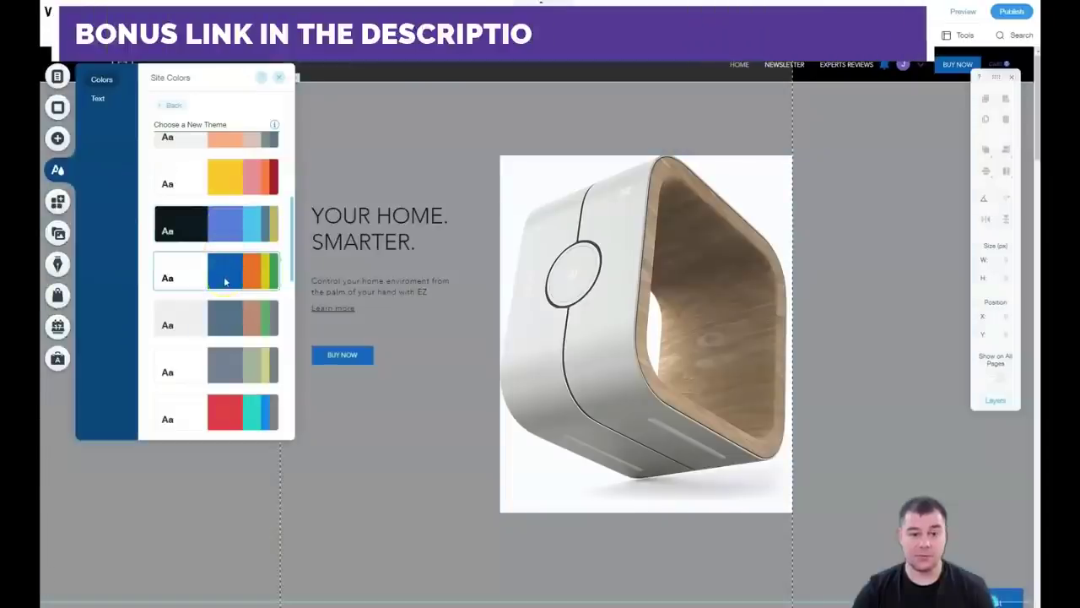
{"action": "left_click", "coordinate": [226, 316]}
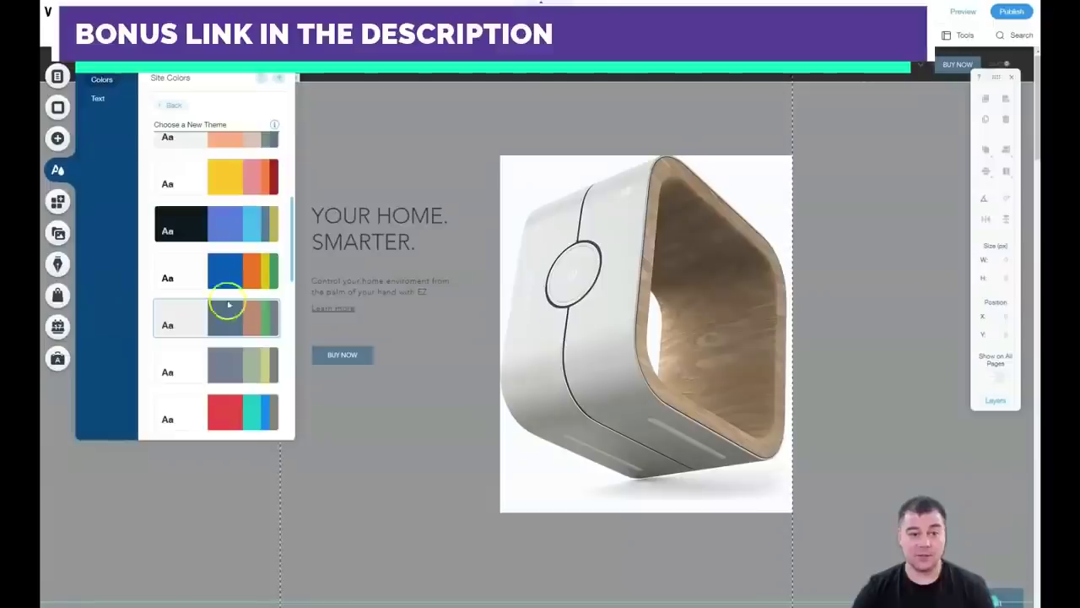
{"action": "left_click", "coordinate": [226, 363]}
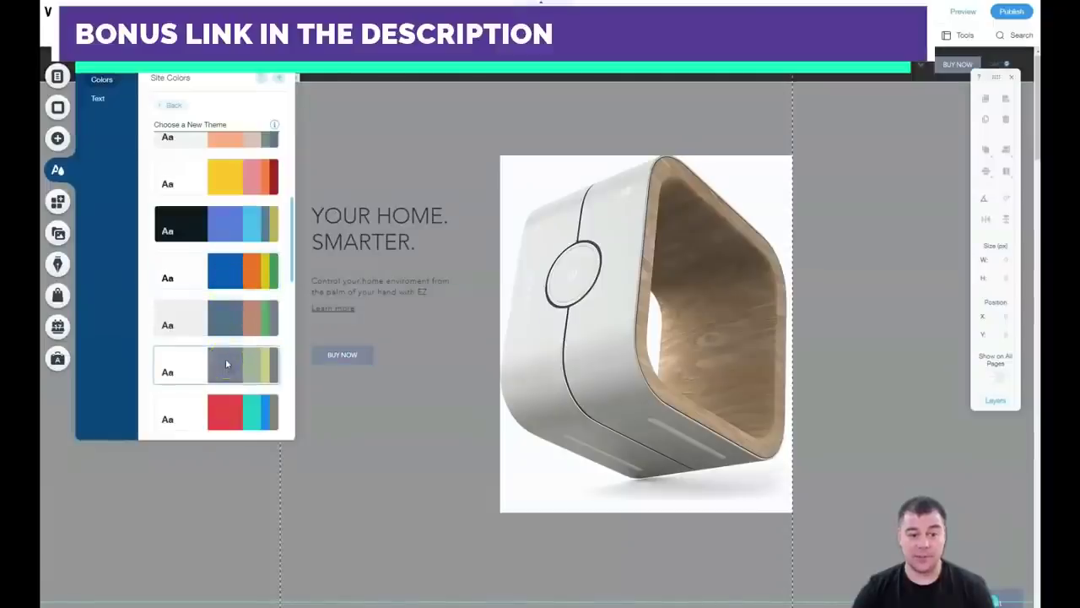
Apply the featured color theme with white, coral, turquoise, green and purple to the site, and close the site colors
{"action": "scroll", "coordinate": [211, 278], "scroll_direction": "down", "scroll_amount": 5}
{"action": "left_click", "coordinate": [210, 200]}
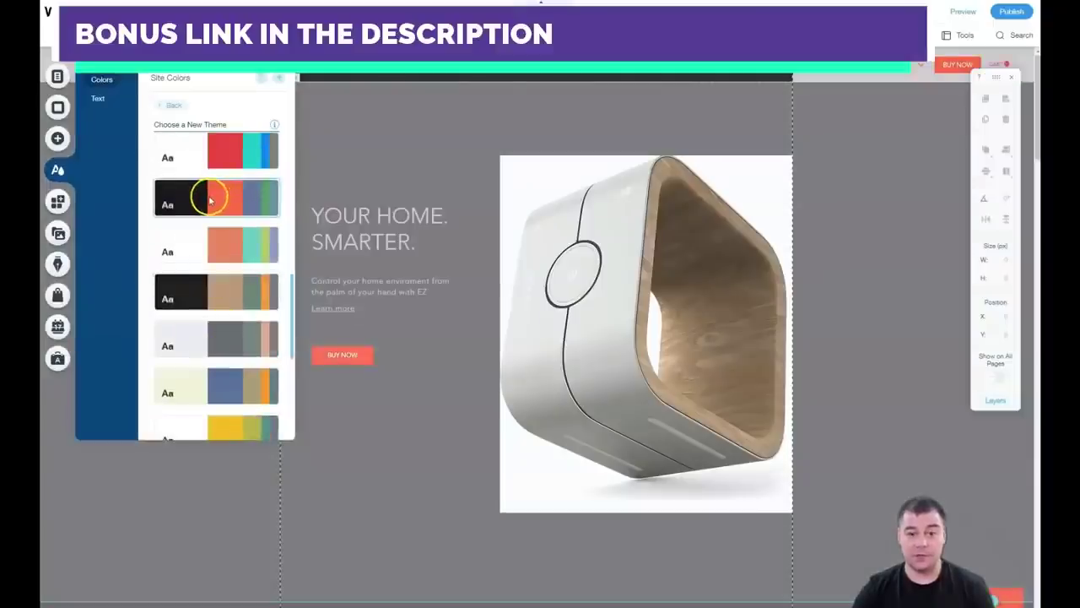
{"action": "left_click", "coordinate": [211, 245]}
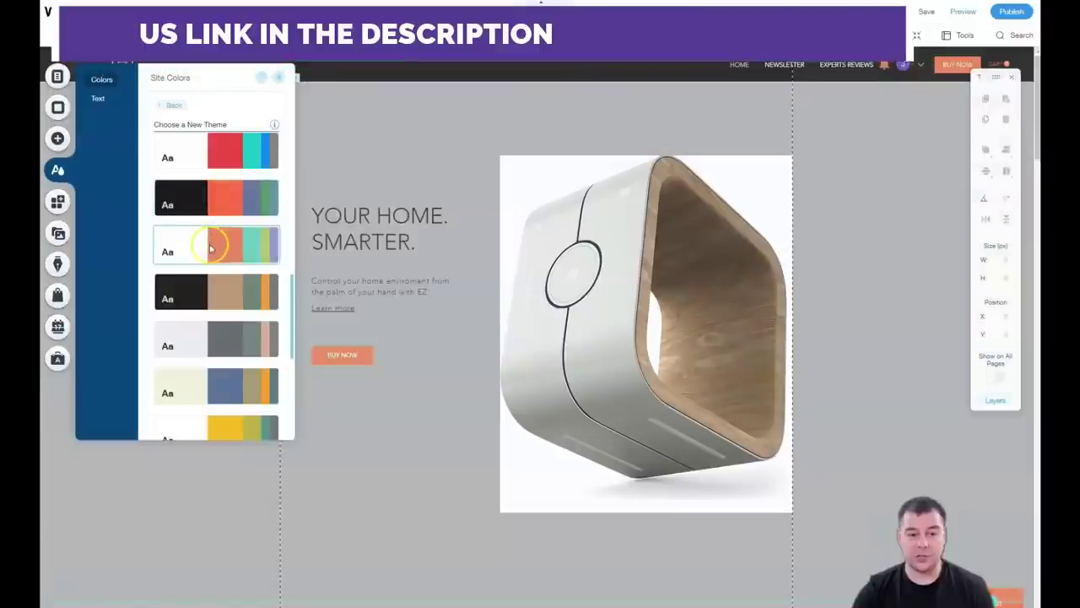
{"action": "left_click", "coordinate": [210, 245]}
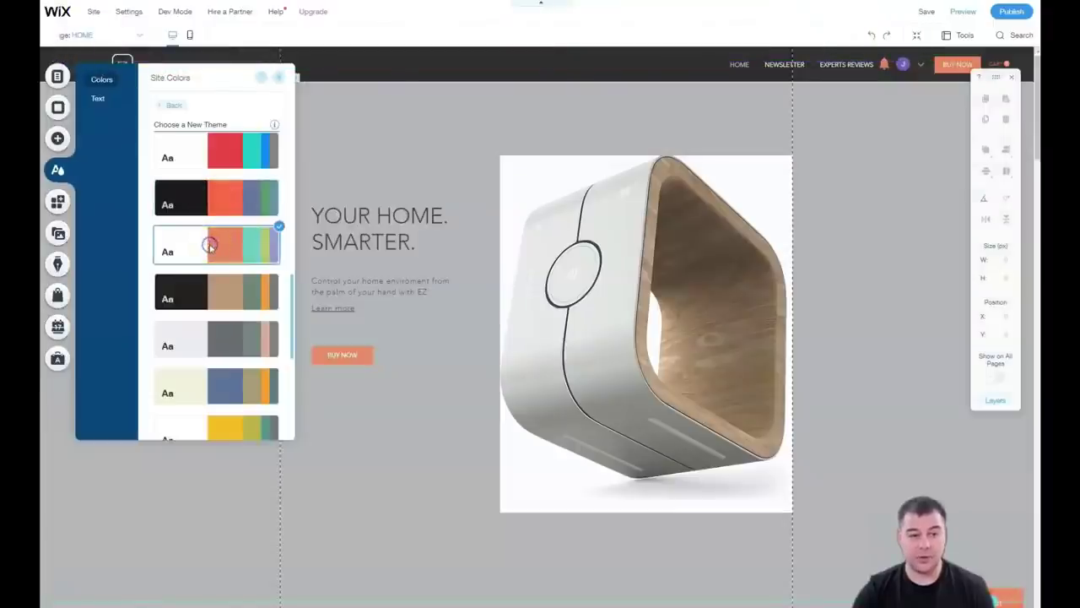
{"action": "left_click", "coordinate": [278, 76]}
Set the home page's background color to the white theme color #FFFFFF and close the background settings
{"action": "left_click", "coordinate": [57, 108]}
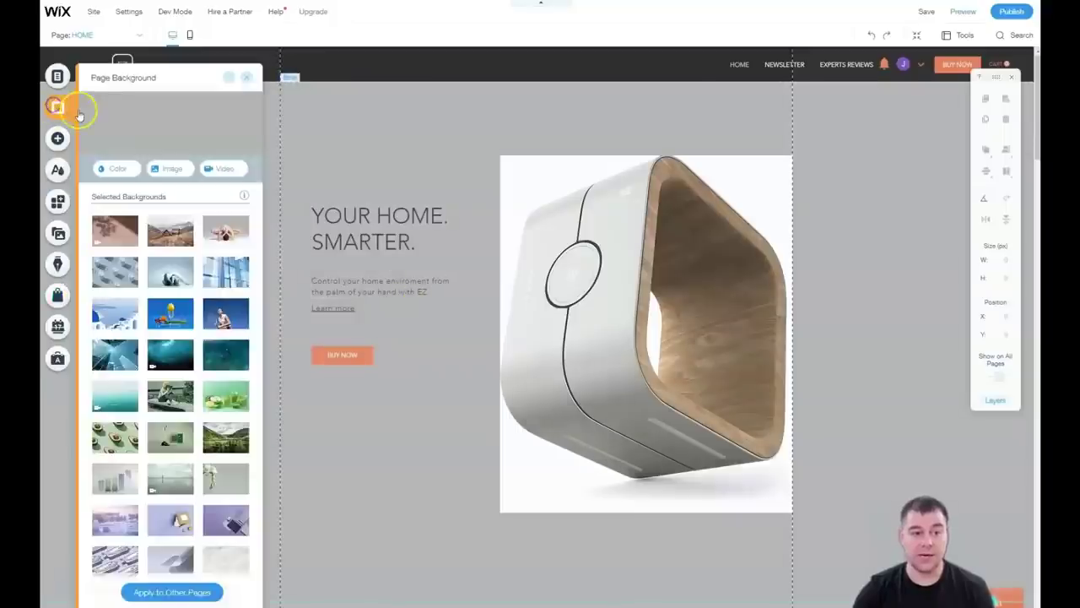
{"action": "left_click", "coordinate": [116, 170]}
{"action": "left_click", "coordinate": [132, 222]}
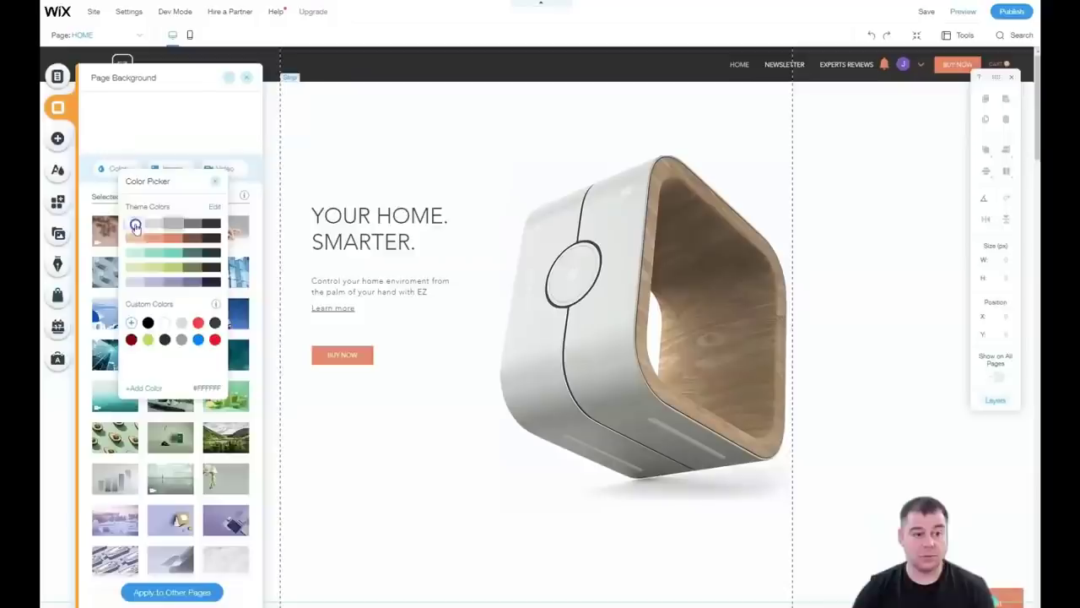
{"action": "left_click", "coordinate": [240, 82]}
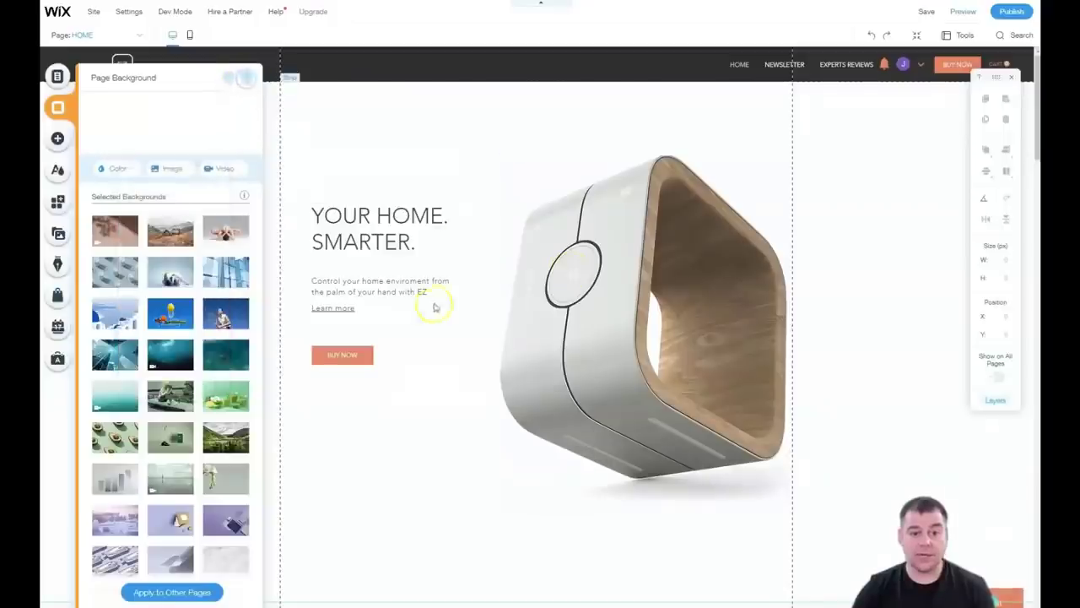
{"action": "left_click", "coordinate": [246, 78]}
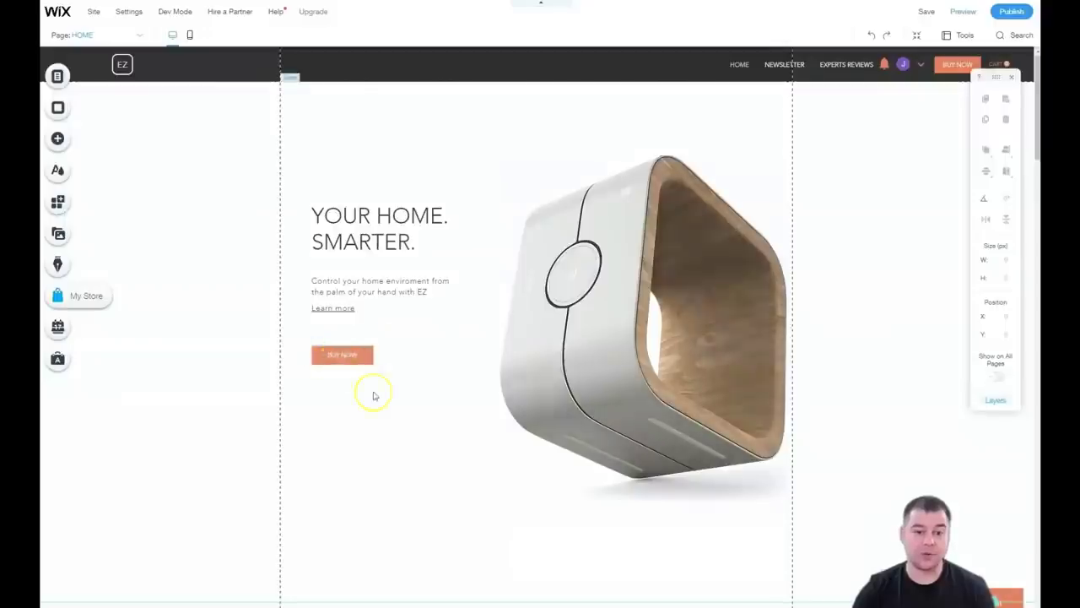
Review the link options of the BUY NOW button in the home page's opening section, and close them without changing the link
{"action": "scroll", "coordinate": [473, 369], "scroll_direction": "down", "scroll_amount": 6}
{"action": "scroll", "coordinate": [473, 369], "scroll_direction": "down", "scroll_amount": 5}
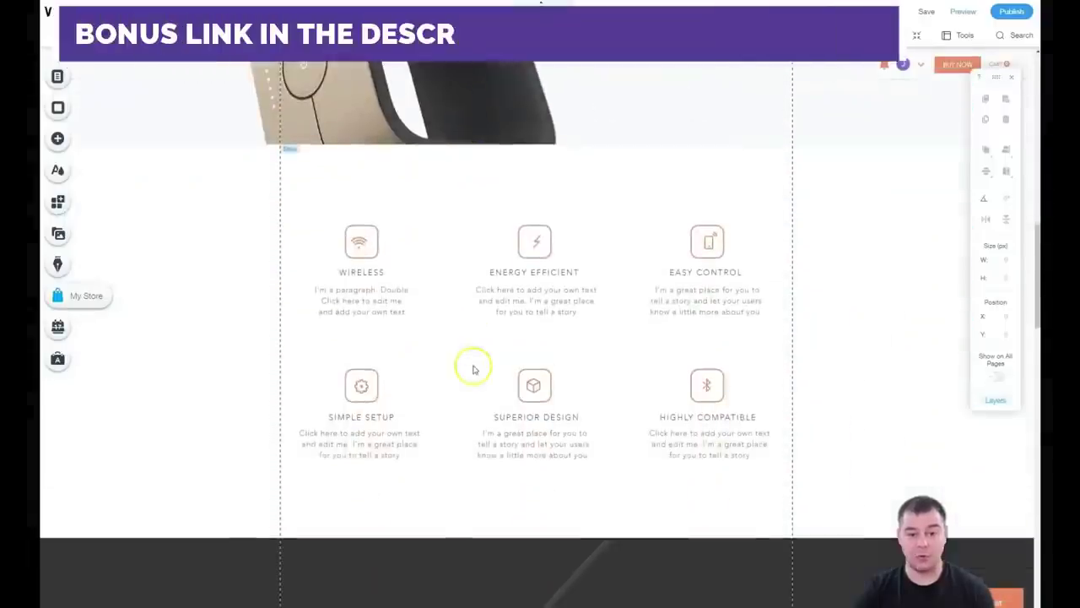
{"action": "scroll", "coordinate": [459, 317], "scroll_direction": "up", "scroll_amount": 11}
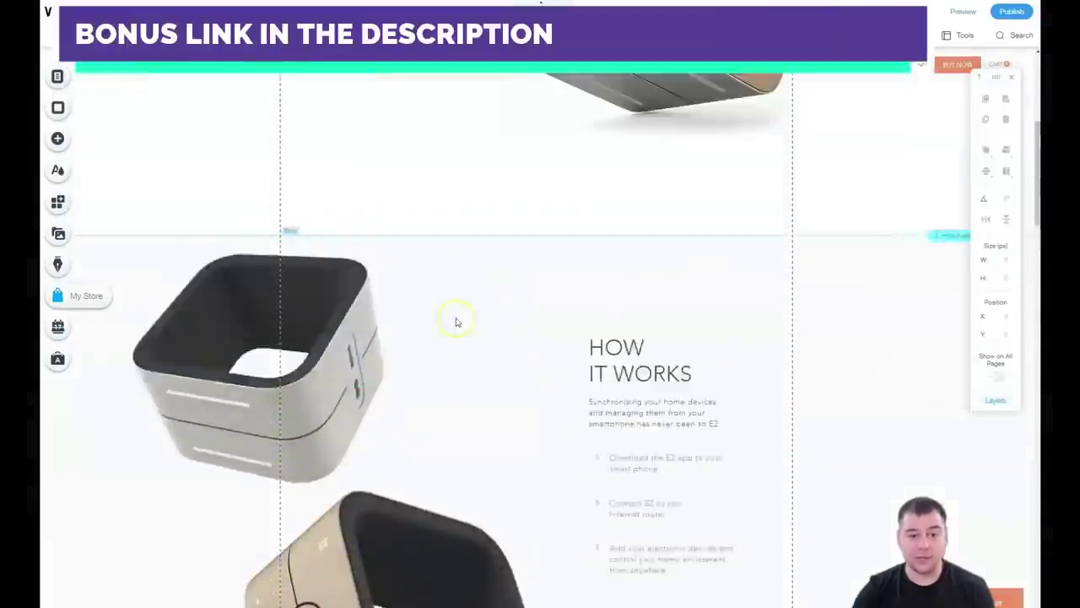
{"action": "scroll", "coordinate": [439, 323], "scroll_direction": "up", "scroll_amount": 1}
{"action": "left_click", "coordinate": [338, 359]}
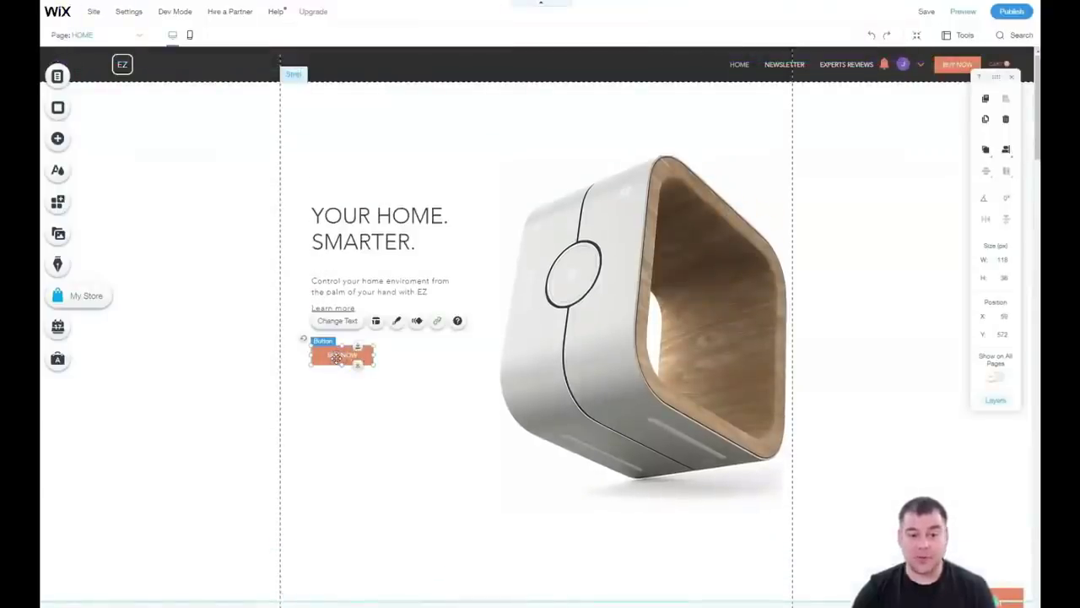
{"action": "left_click", "coordinate": [355, 353]}
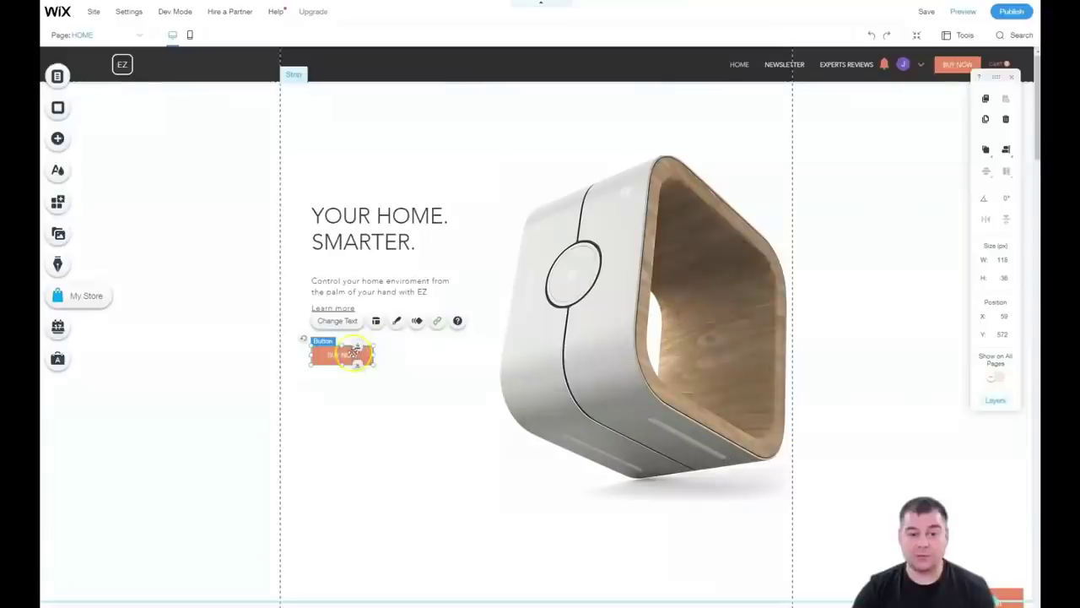
{"action": "left_click", "coordinate": [438, 323]}
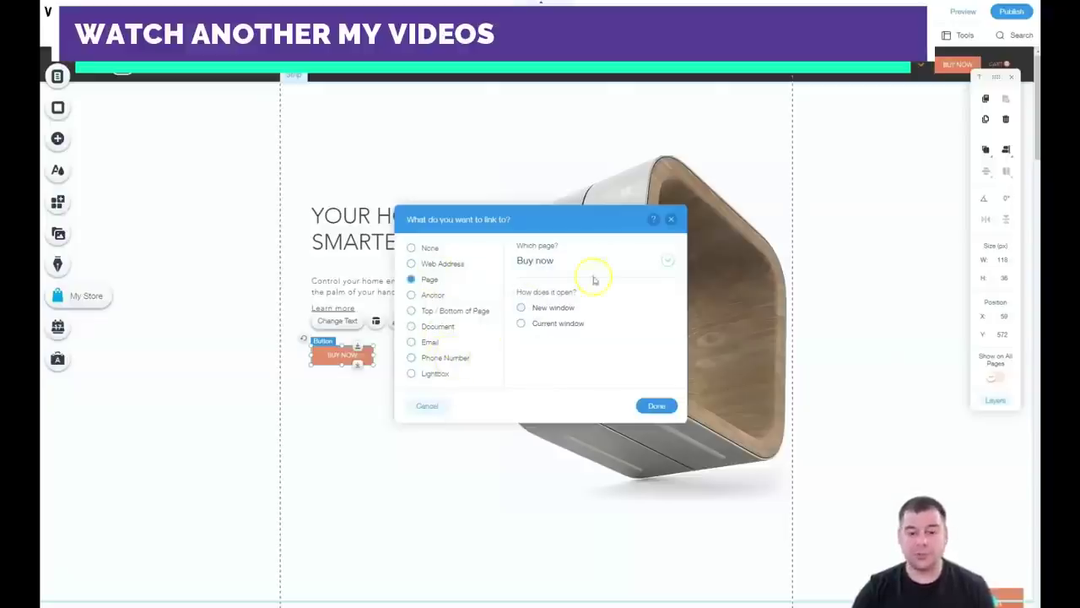
{"action": "left_click", "coordinate": [672, 219]}
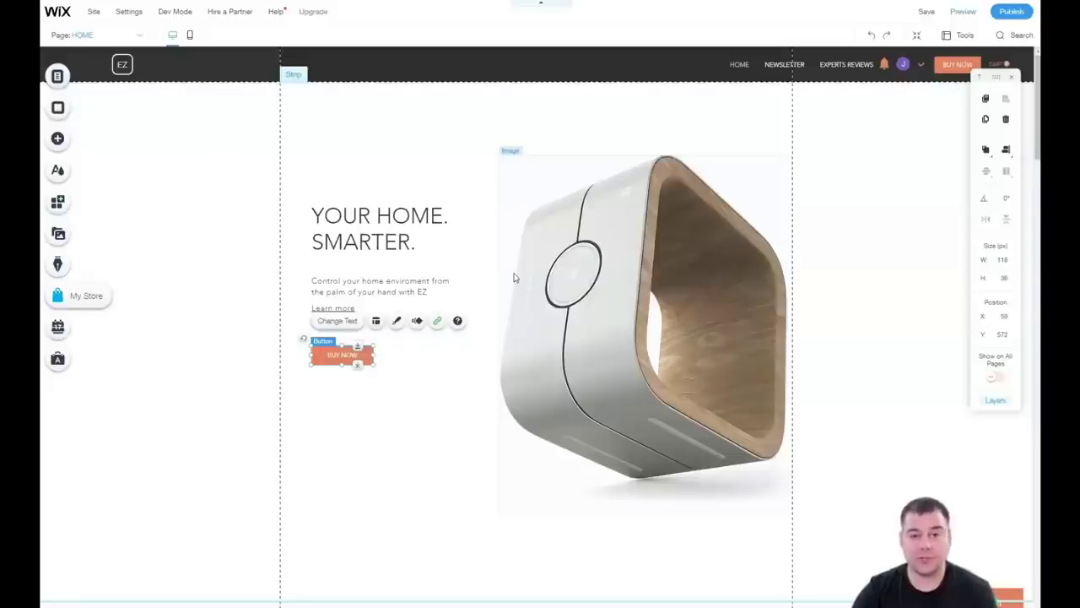
Examine the home page's sections from How It Works down to the footer, and return to Minimal & Smart Design
{"action": "left_click", "coordinate": [518, 272]}
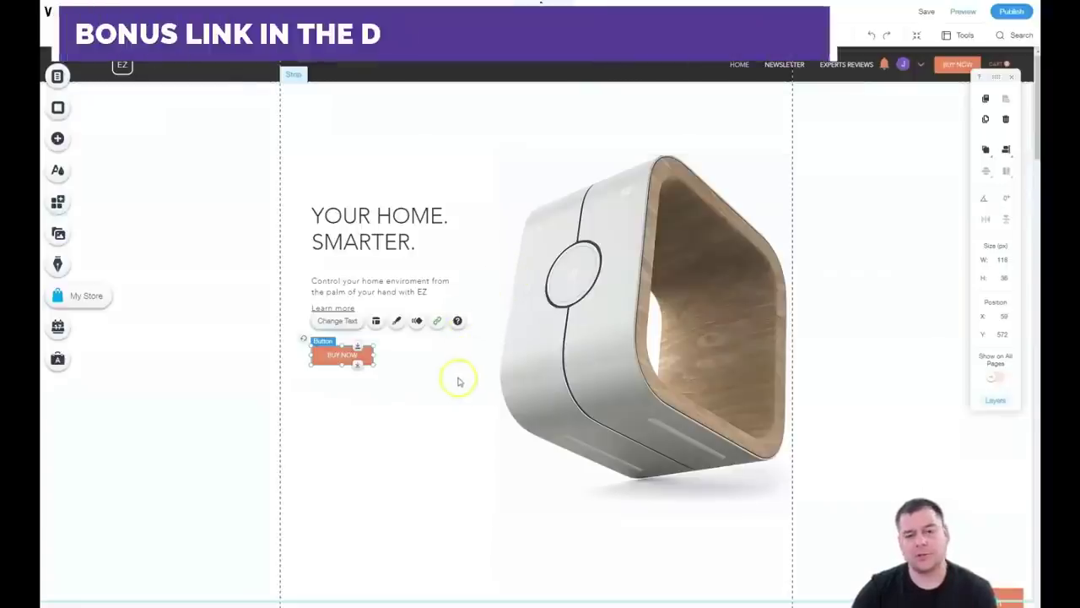
{"action": "scroll", "coordinate": [459, 381], "scroll_direction": "down", "scroll_amount": 5}
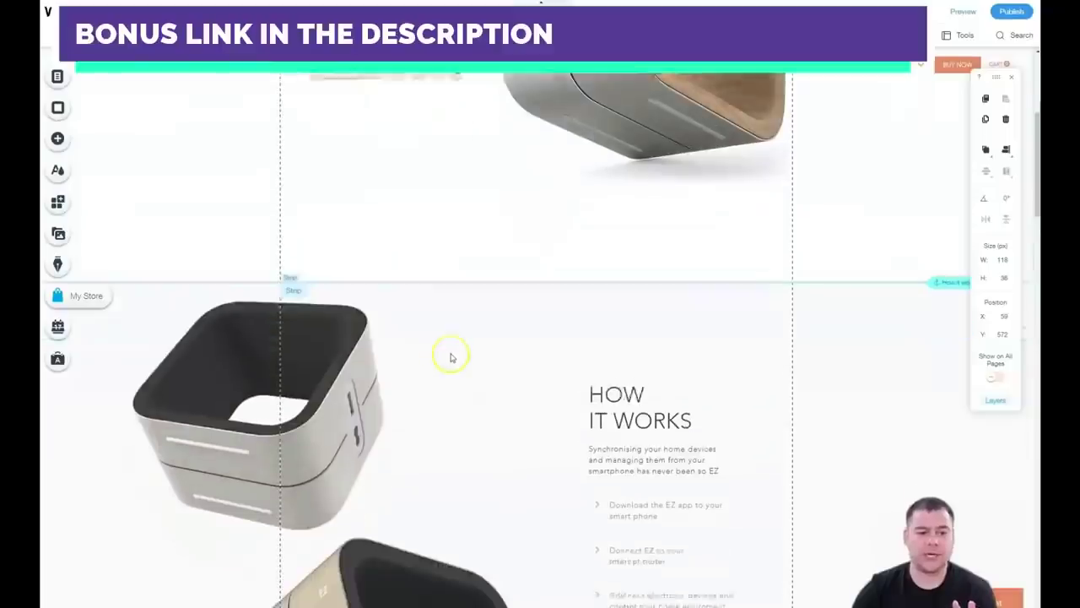
{"action": "scroll", "coordinate": [450, 357], "scroll_direction": "down", "scroll_amount": 1}
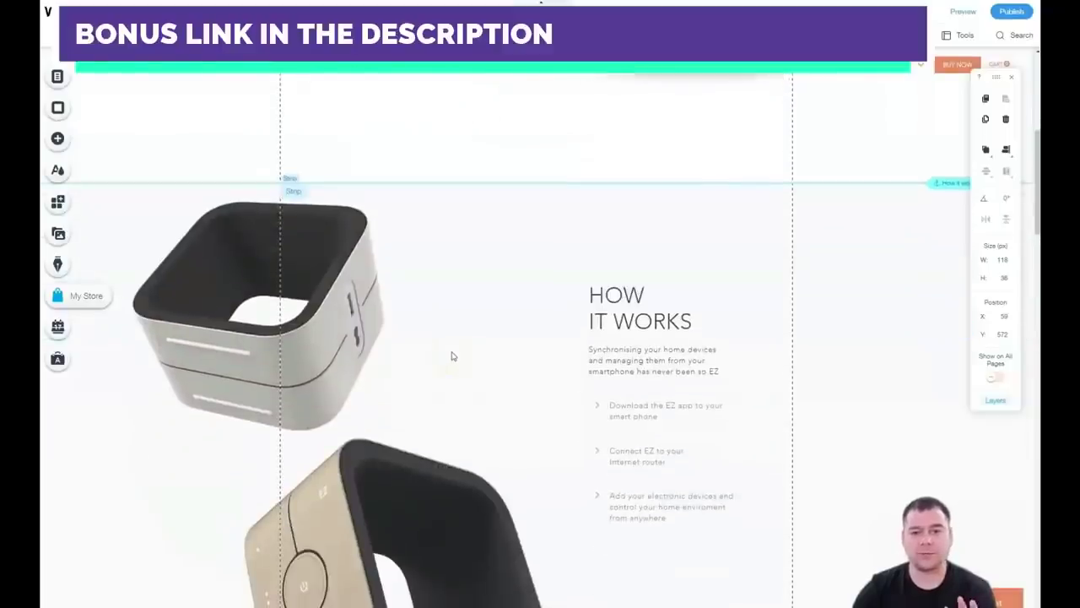
{"action": "scroll", "coordinate": [454, 354], "scroll_direction": "down", "scroll_amount": 2}
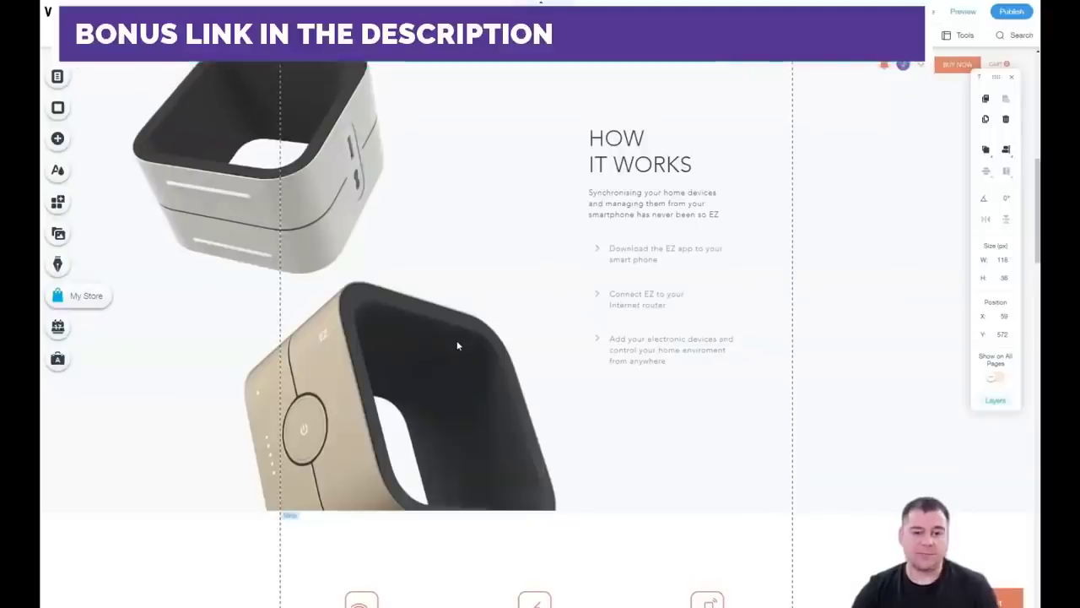
{"action": "scroll", "coordinate": [456, 338], "scroll_direction": "down", "scroll_amount": 3}
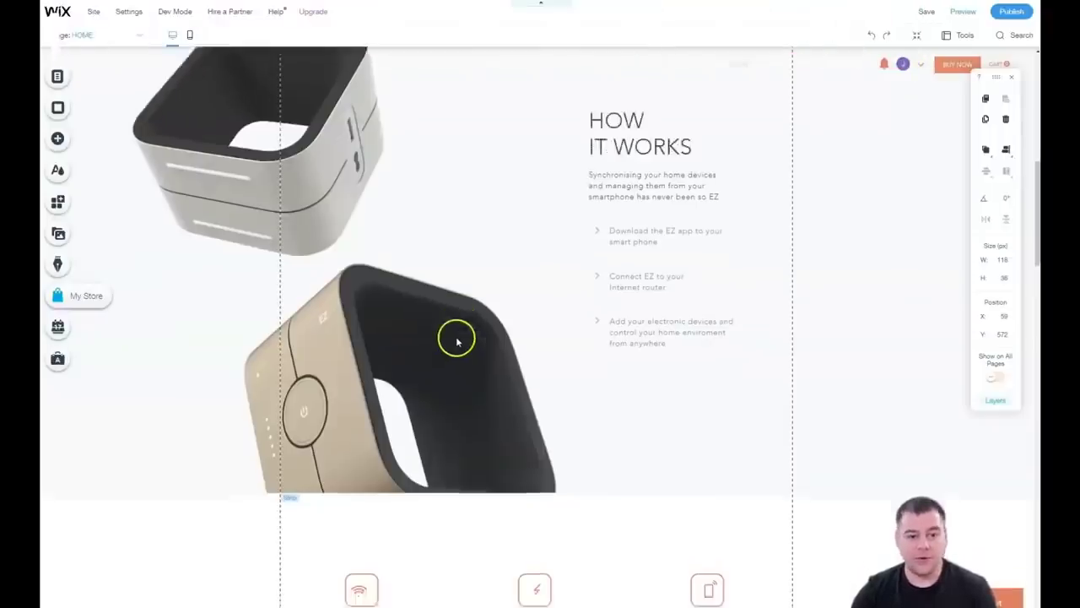
{"action": "scroll", "coordinate": [457, 333], "scroll_direction": "down", "scroll_amount": 2}
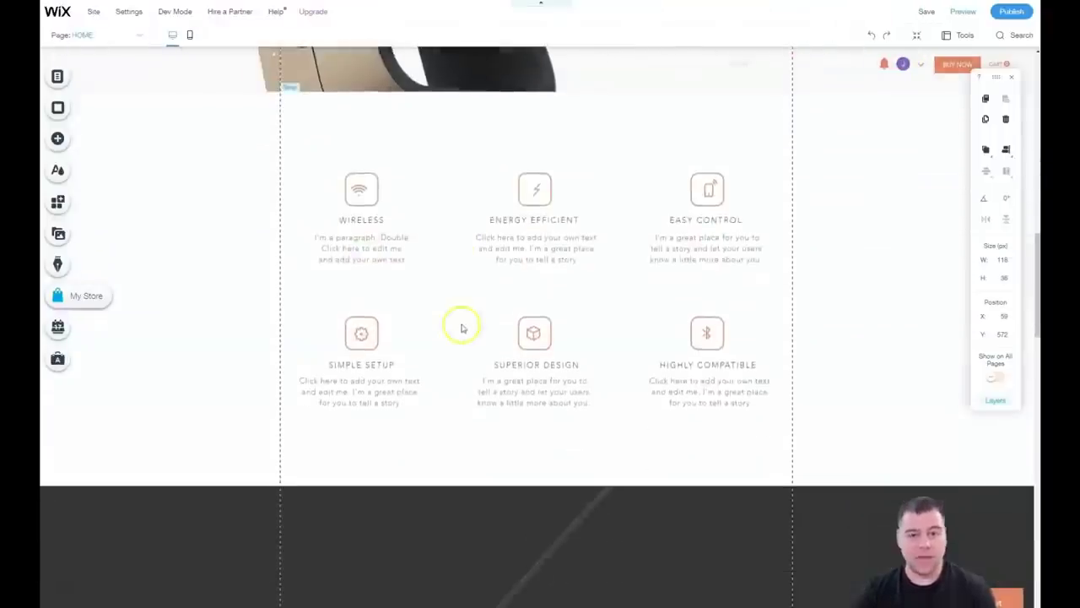
{"action": "scroll", "coordinate": [464, 320], "scroll_direction": "down", "scroll_amount": 3}
{"action": "scroll", "coordinate": [469, 314], "scroll_direction": "down", "scroll_amount": 3}
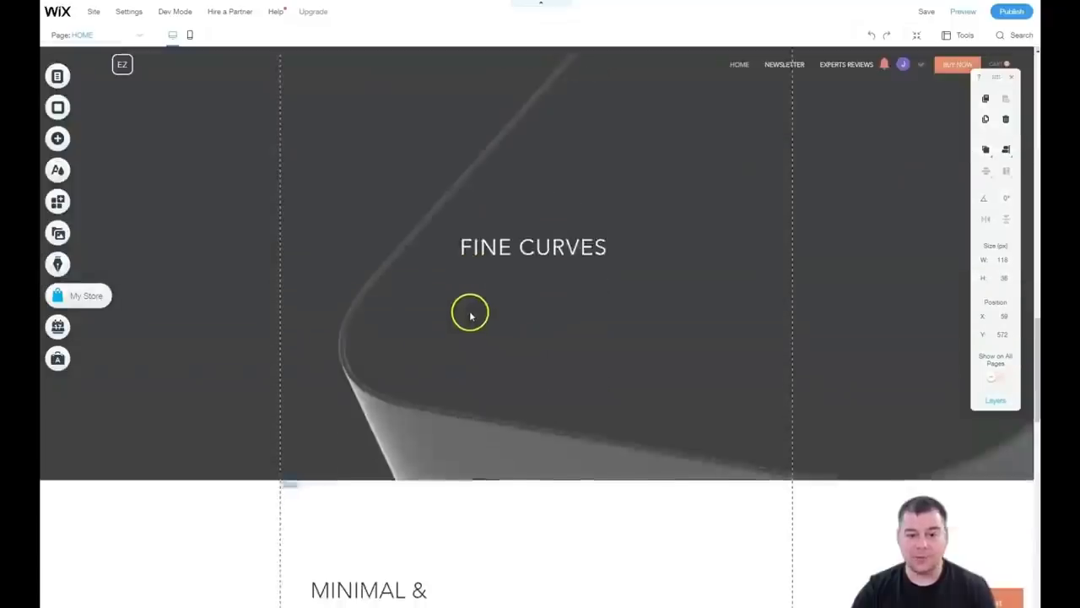
{"action": "scroll", "coordinate": [470, 315], "scroll_direction": "down", "scroll_amount": 3}
{"action": "scroll", "coordinate": [471, 314], "scroll_direction": "down", "scroll_amount": 3}
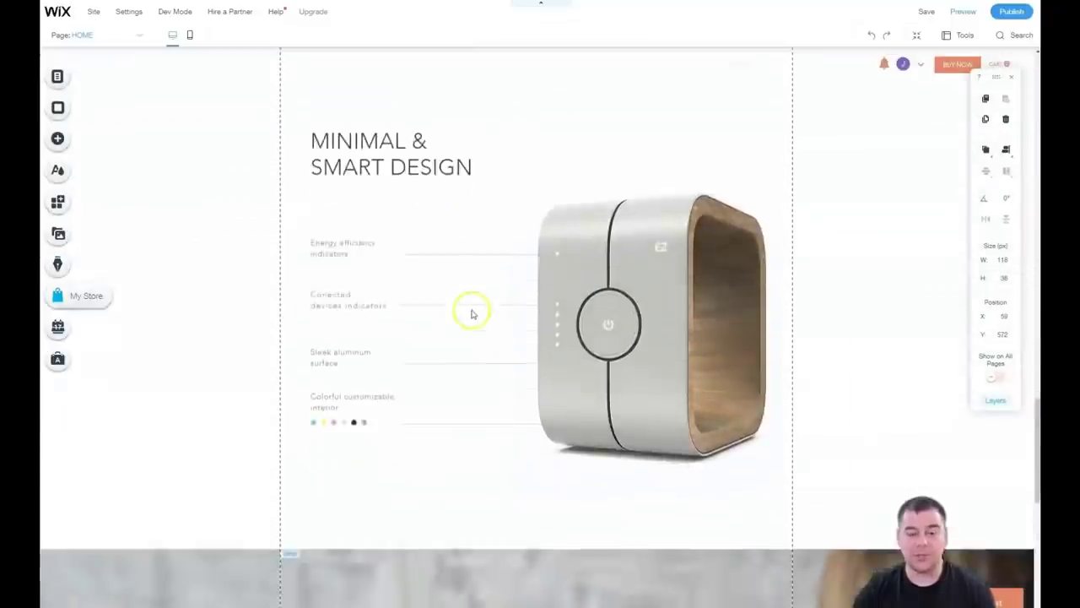
{"action": "scroll", "coordinate": [473, 314], "scroll_direction": "down", "scroll_amount": 6}
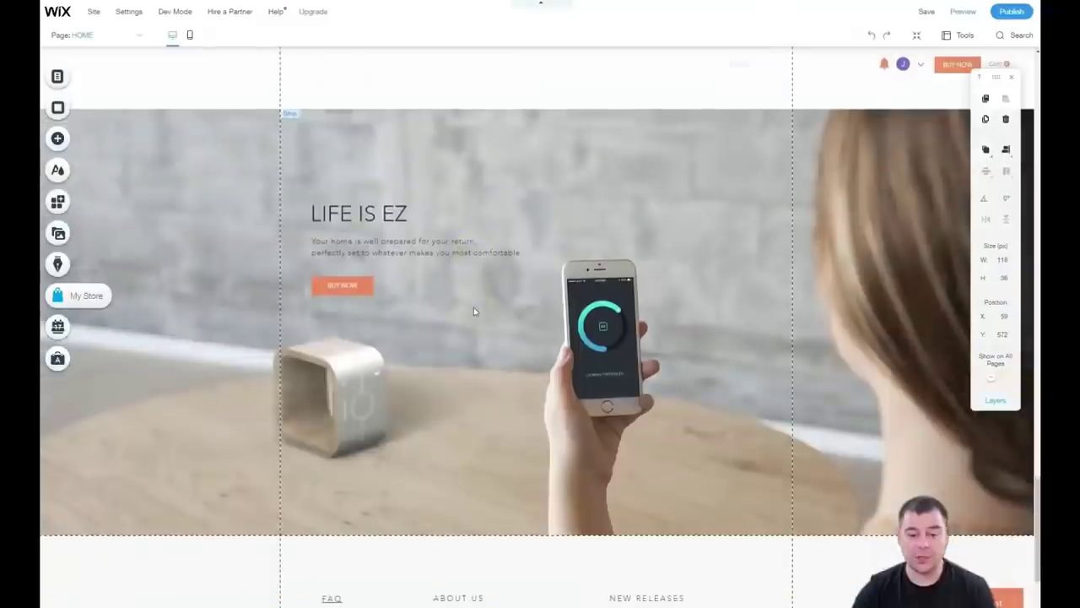
{"action": "scroll", "coordinate": [474, 311], "scroll_direction": "down", "scroll_amount": 3}
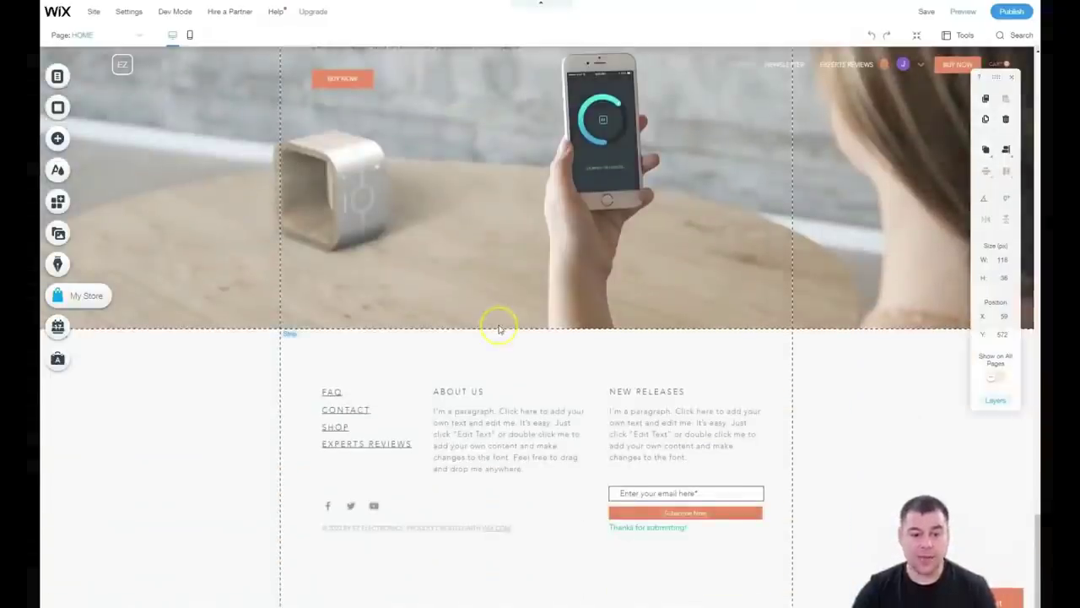
{"action": "scroll", "coordinate": [500, 317], "scroll_direction": "up", "scroll_amount": 3}
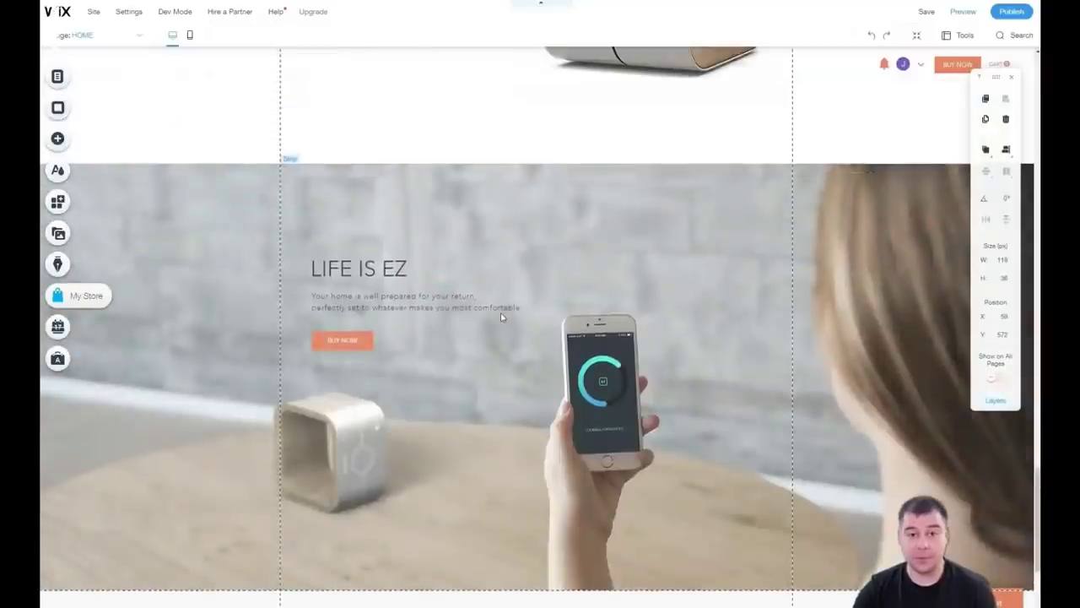
{"action": "scroll", "coordinate": [538, 299], "scroll_direction": "up", "scroll_amount": 5}
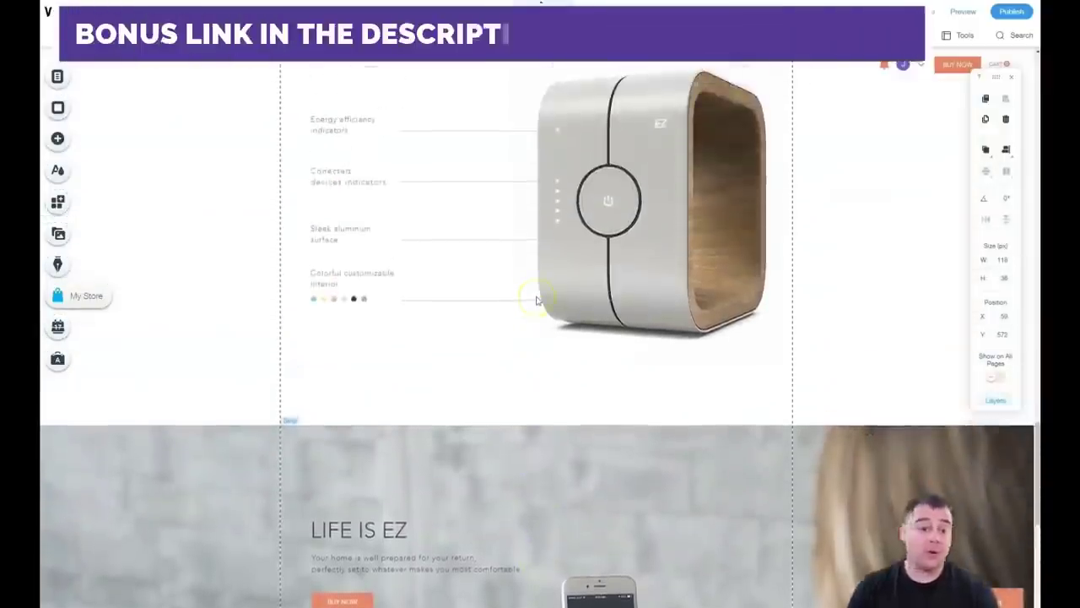
Browse the ready-made strip designs by category, including About, Contact, Welcome, Services, Team, Testimonials and Classic
{"action": "scroll", "coordinate": [536, 300], "scroll_direction": "up", "scroll_amount": 3}
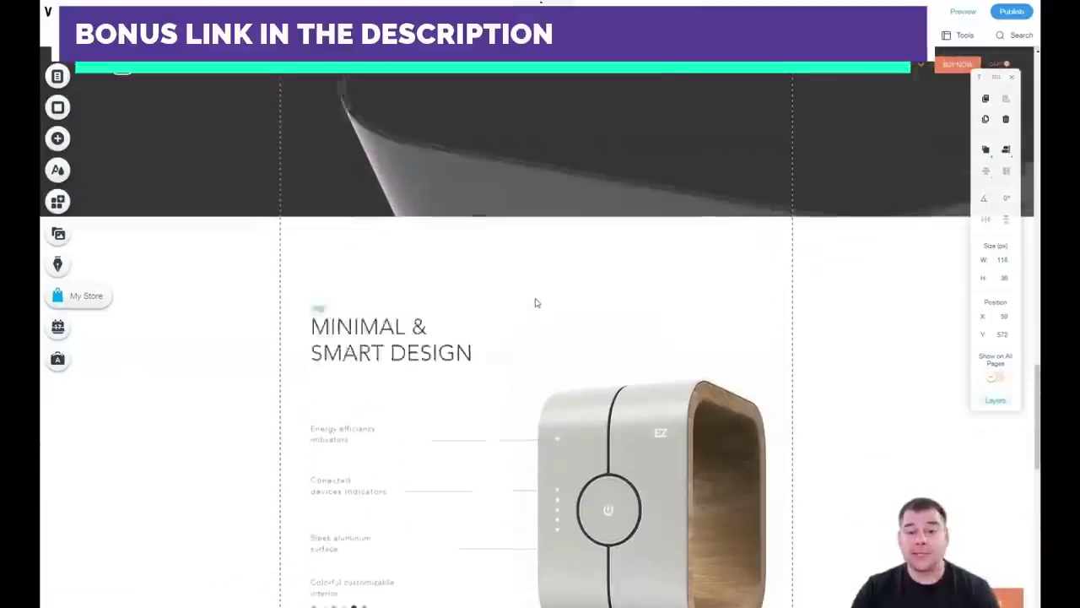
{"action": "scroll", "coordinate": [534, 302], "scroll_direction": "up", "scroll_amount": 10}
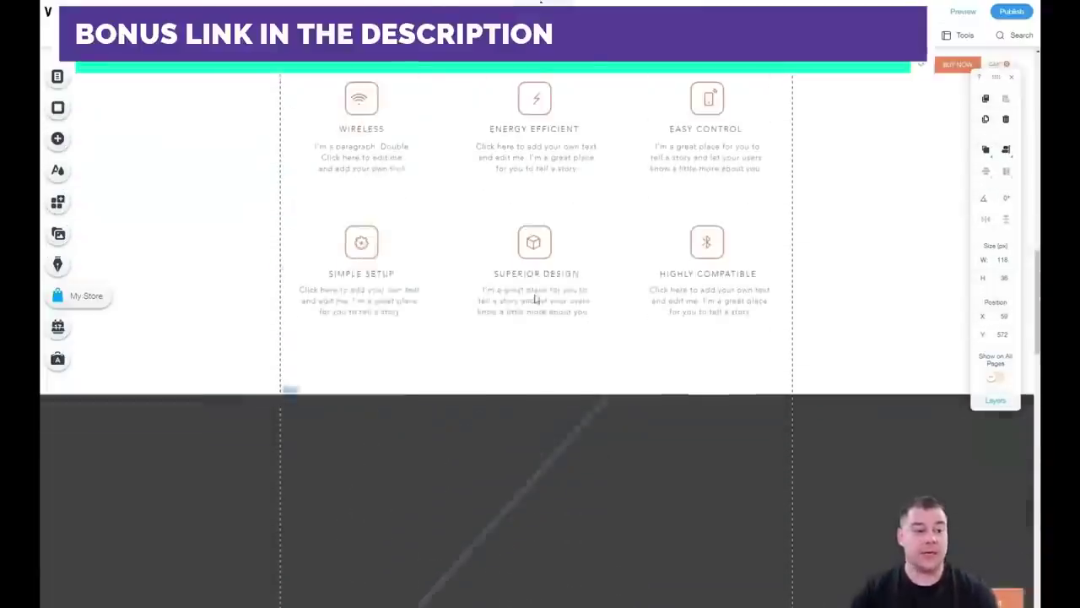
{"action": "scroll", "coordinate": [534, 298], "scroll_direction": "up", "scroll_amount": 10}
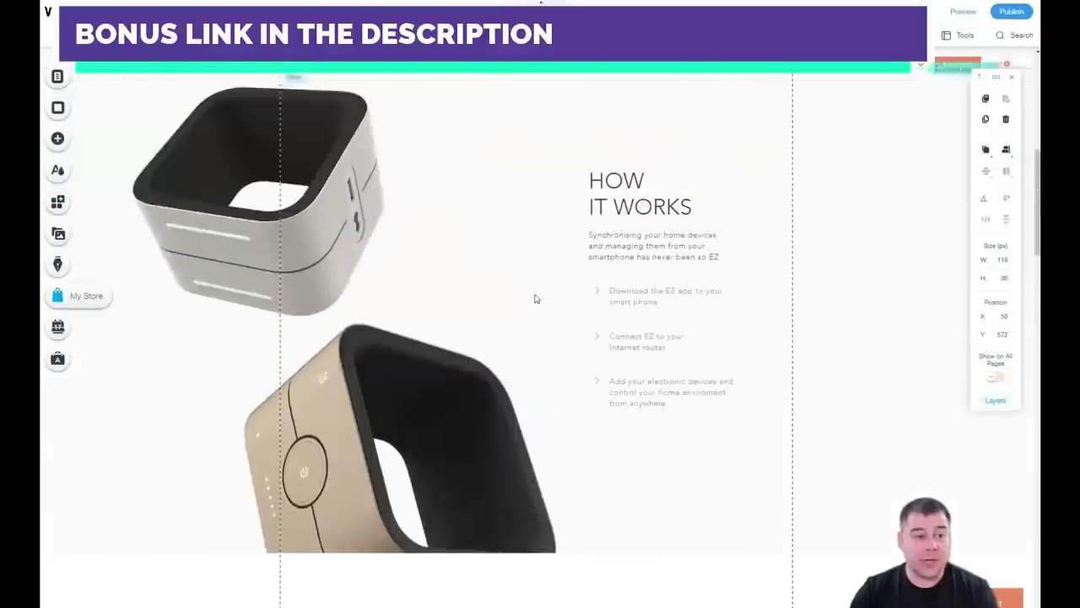
{"action": "scroll", "coordinate": [534, 298], "scroll_direction": "up", "scroll_amount": 8}
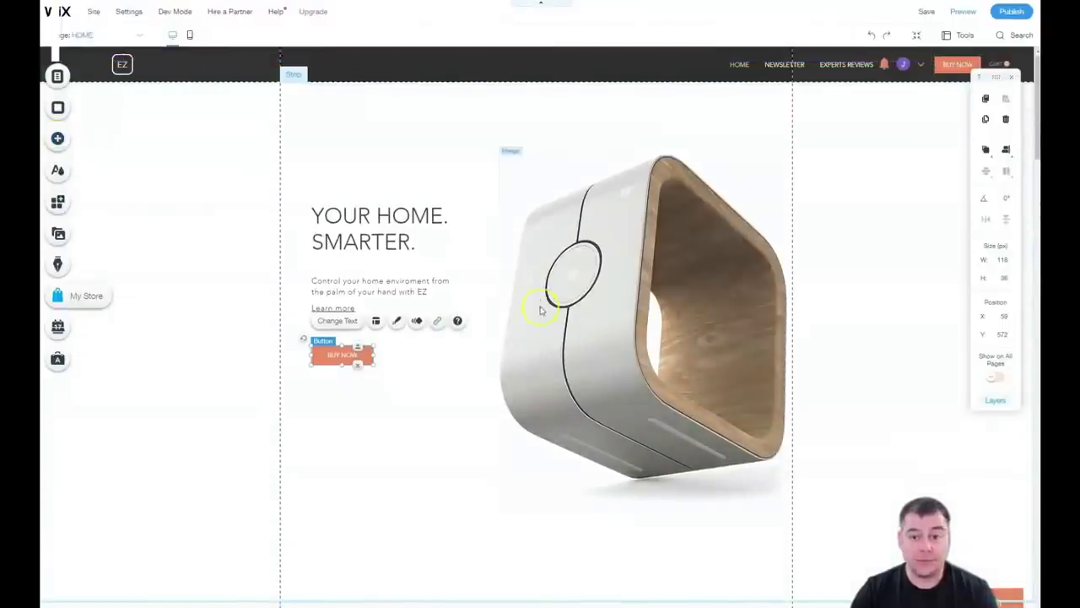
{"action": "scroll", "coordinate": [379, 290], "scroll_direction": "down", "scroll_amount": 3}
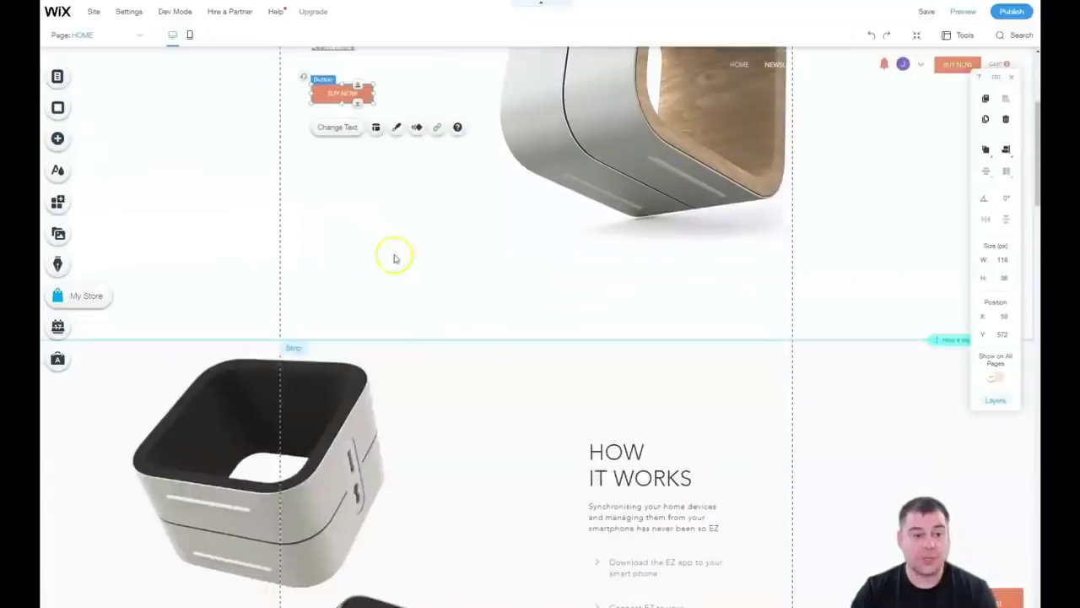
{"action": "left_click", "coordinate": [57, 140]}
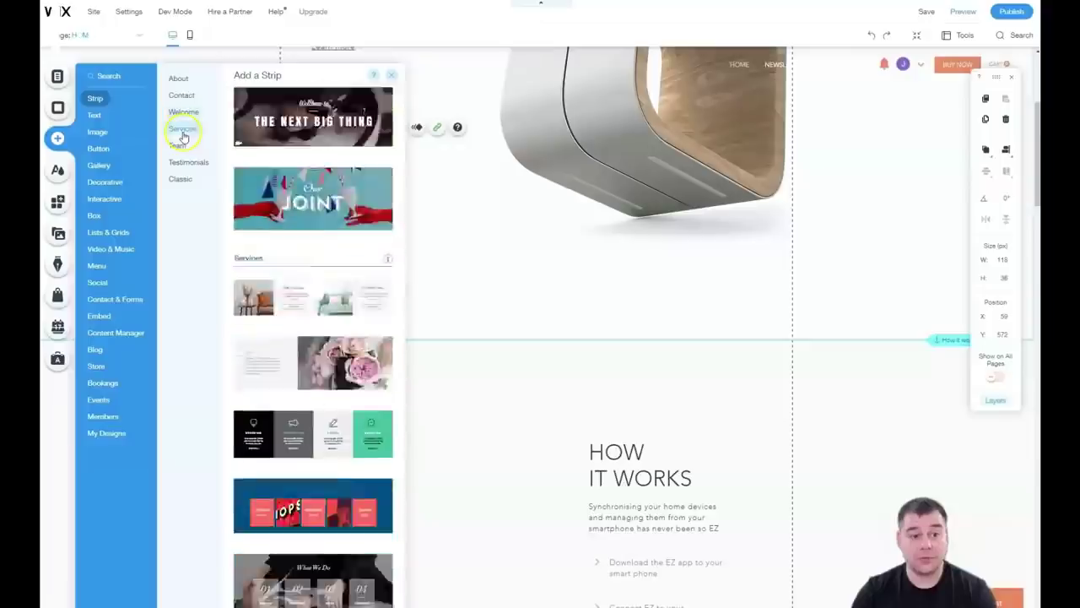
{"action": "left_click", "coordinate": [183, 128]}
{"action": "left_click", "coordinate": [177, 145]}
{"action": "left_click", "coordinate": [187, 162]}
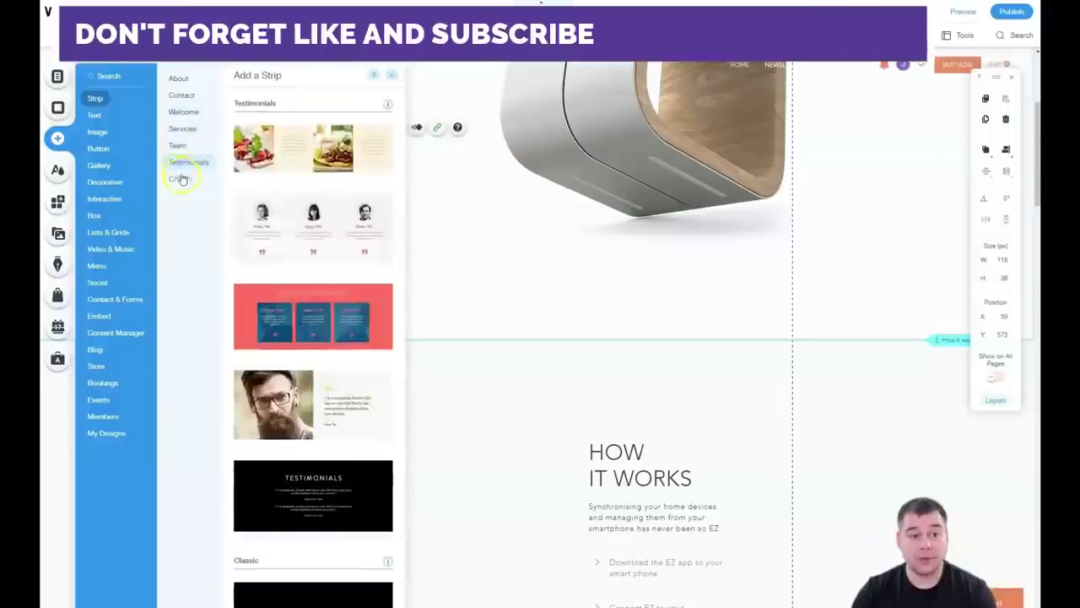
{"action": "left_click", "coordinate": [179, 179]}
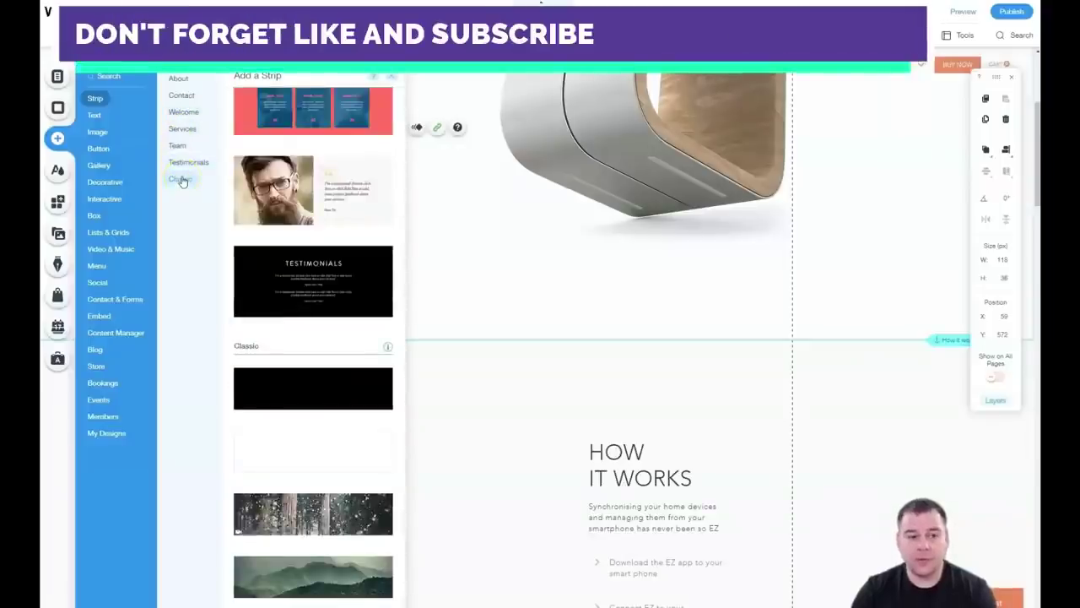
{"action": "left_click", "coordinate": [179, 97]}
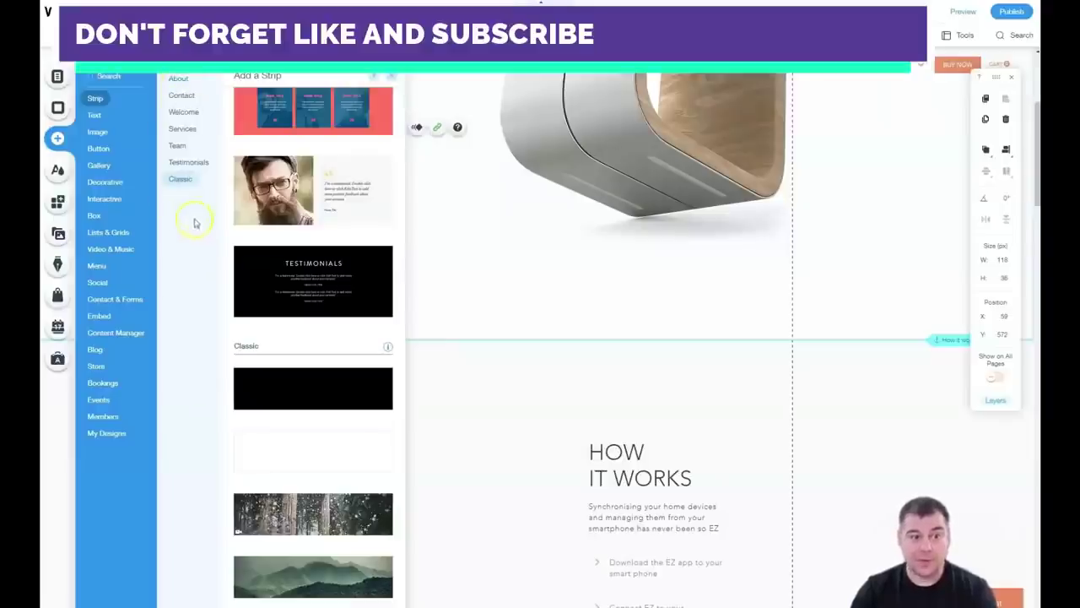
{"action": "left_click", "coordinate": [181, 113]}
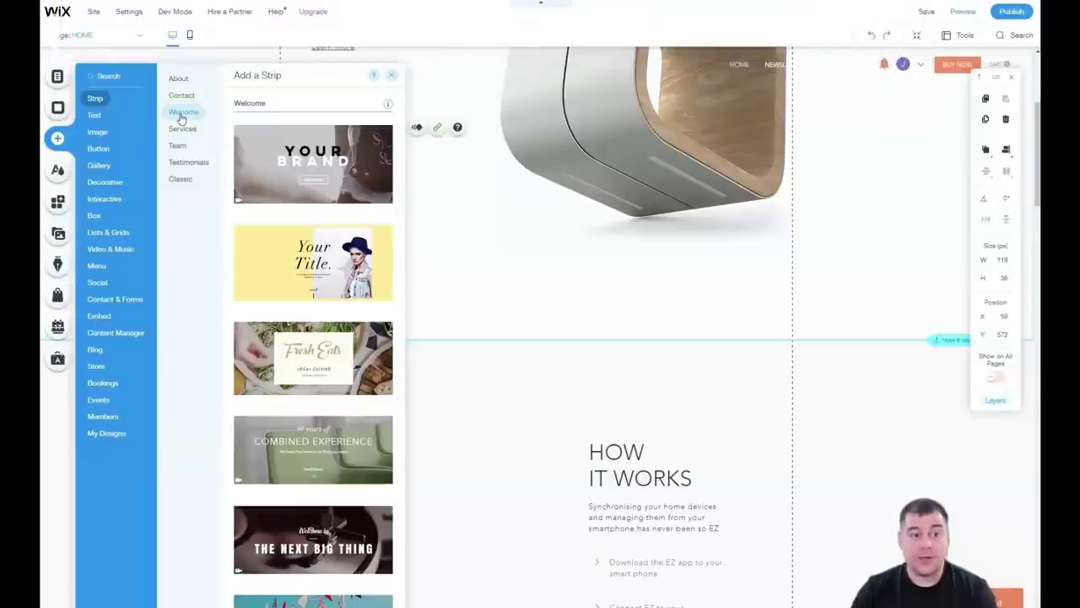
{"action": "left_click", "coordinate": [179, 81]}
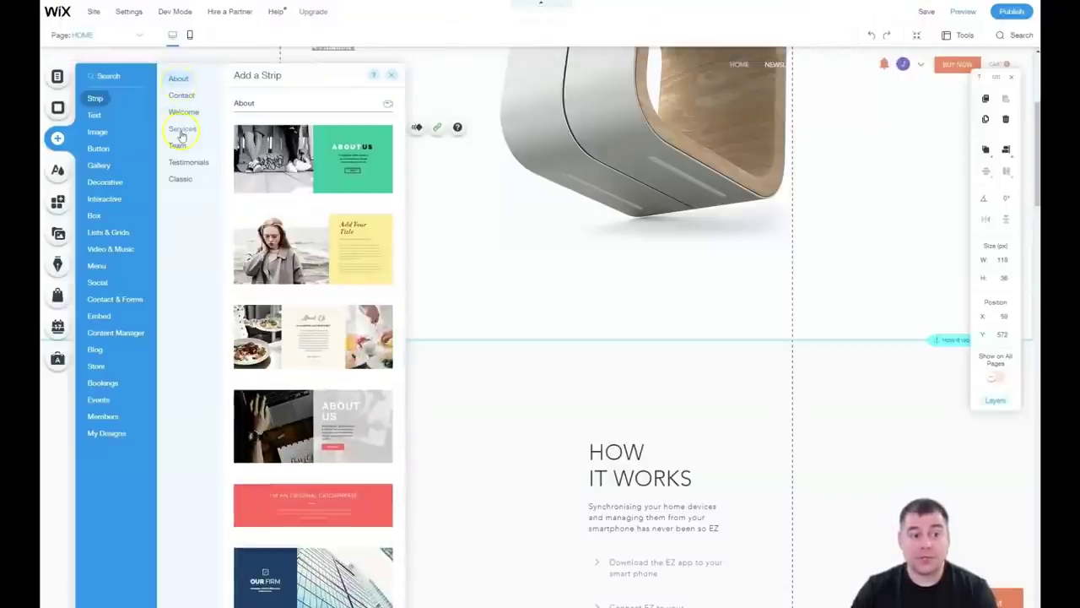
{"action": "left_click", "coordinate": [180, 131]}
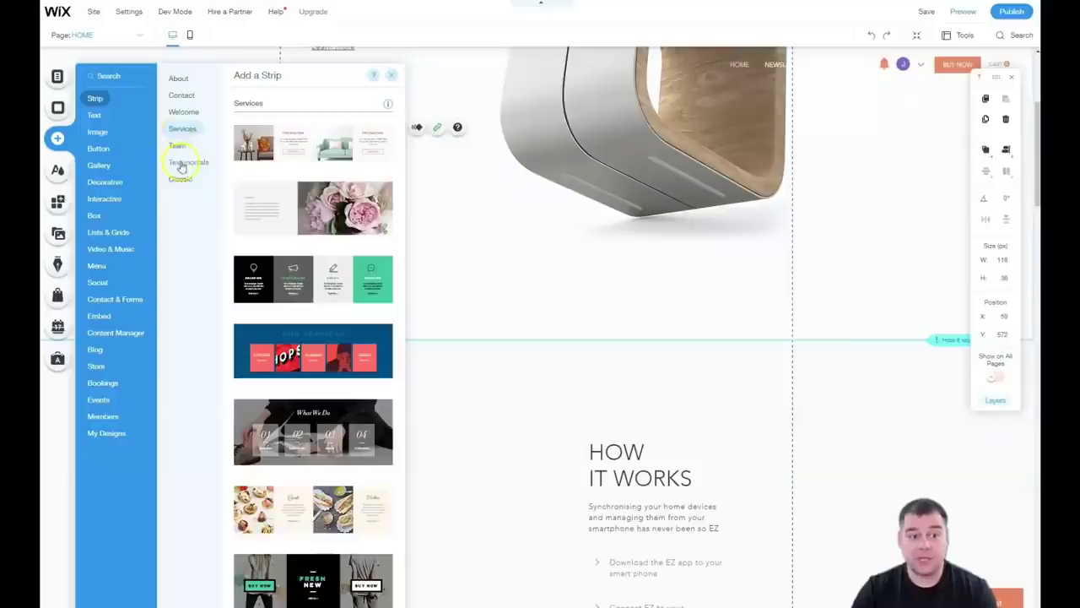
{"action": "left_click", "coordinate": [180, 164]}
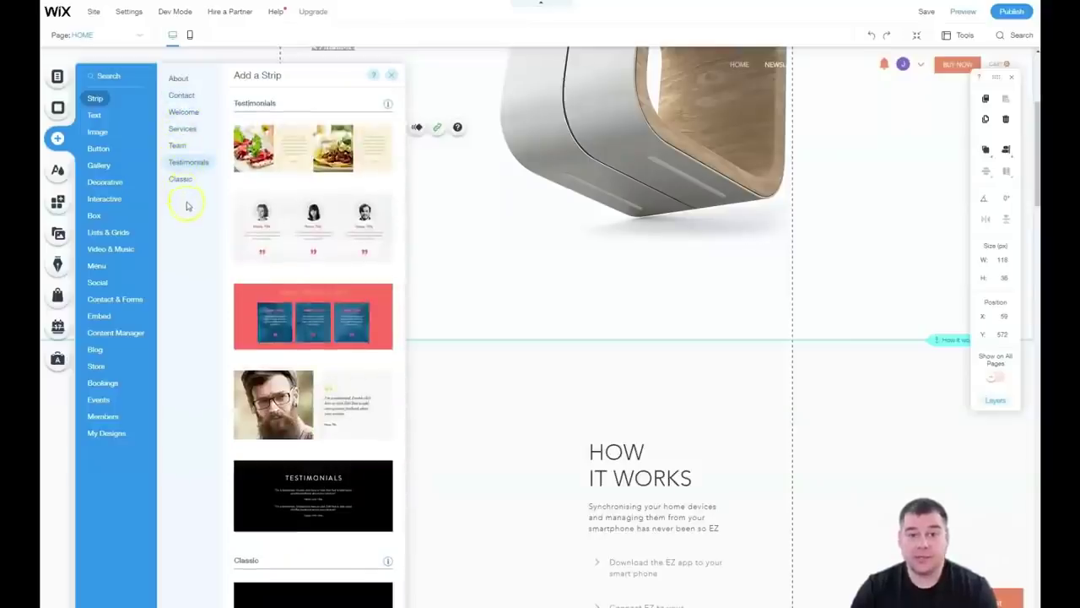
Add the blank white Classic strip to the home page between the opening section and How It Works
{"action": "left_click", "coordinate": [182, 180]}
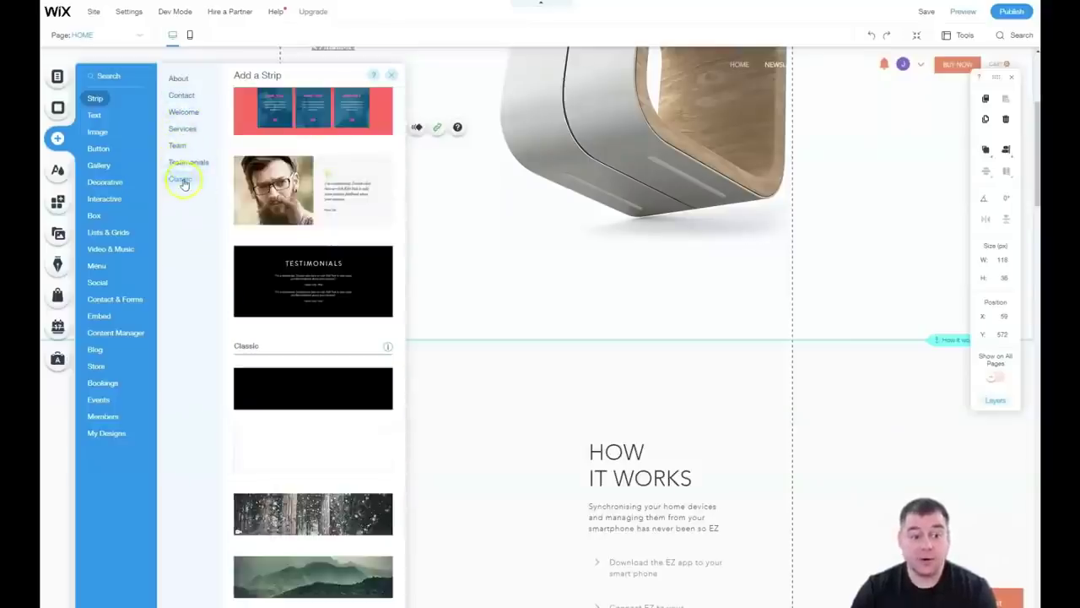
{"action": "left_click_drag", "start_coordinate": [343, 443], "coordinate": [632, 356]}
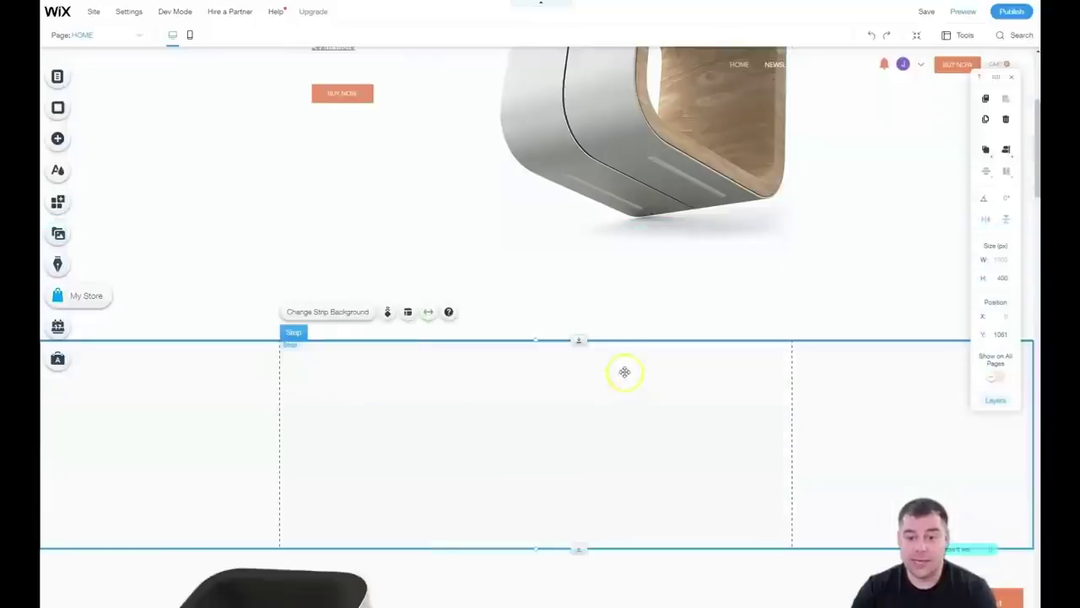
{"action": "scroll", "coordinate": [541, 379], "scroll_direction": "down", "scroll_amount": 3}
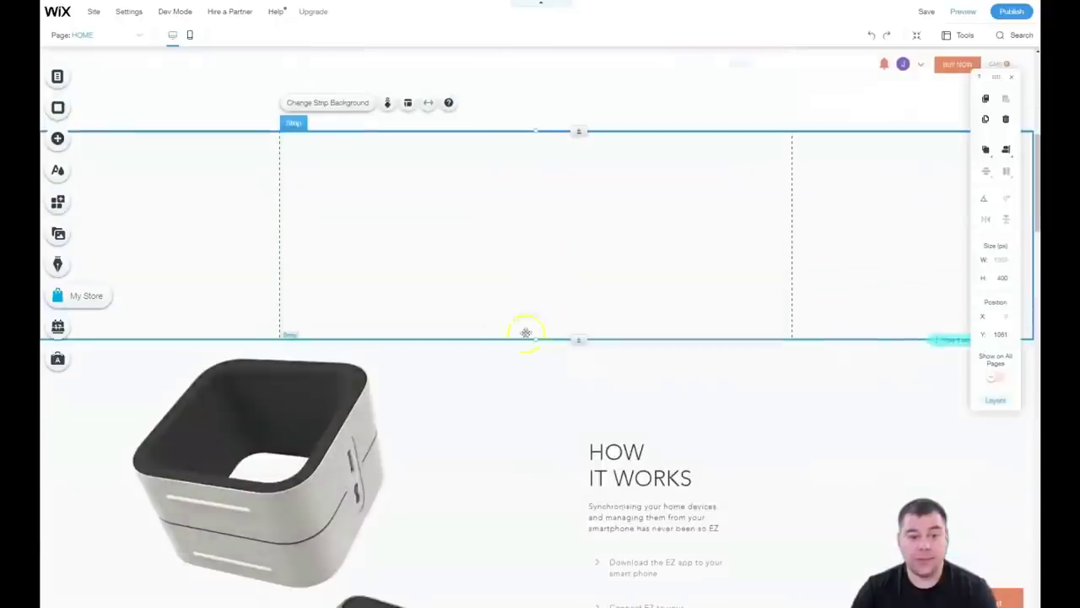
Add a Big Title text element near the upper-left corner of the new strip, at about X 50, Y 1102
{"action": "left_click", "coordinate": [59, 140]}
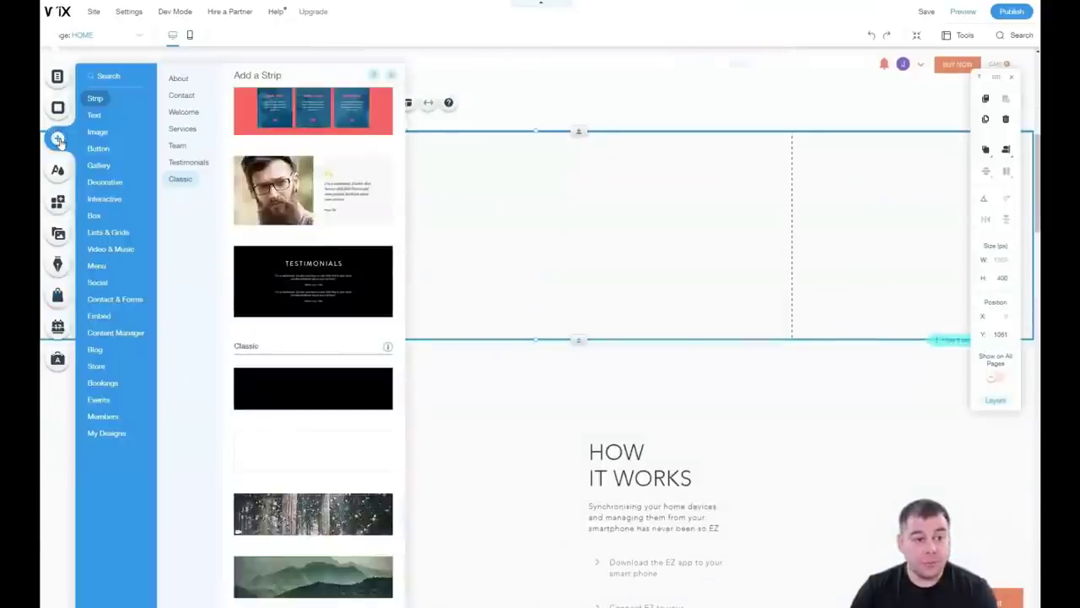
{"action": "left_click", "coordinate": [95, 116]}
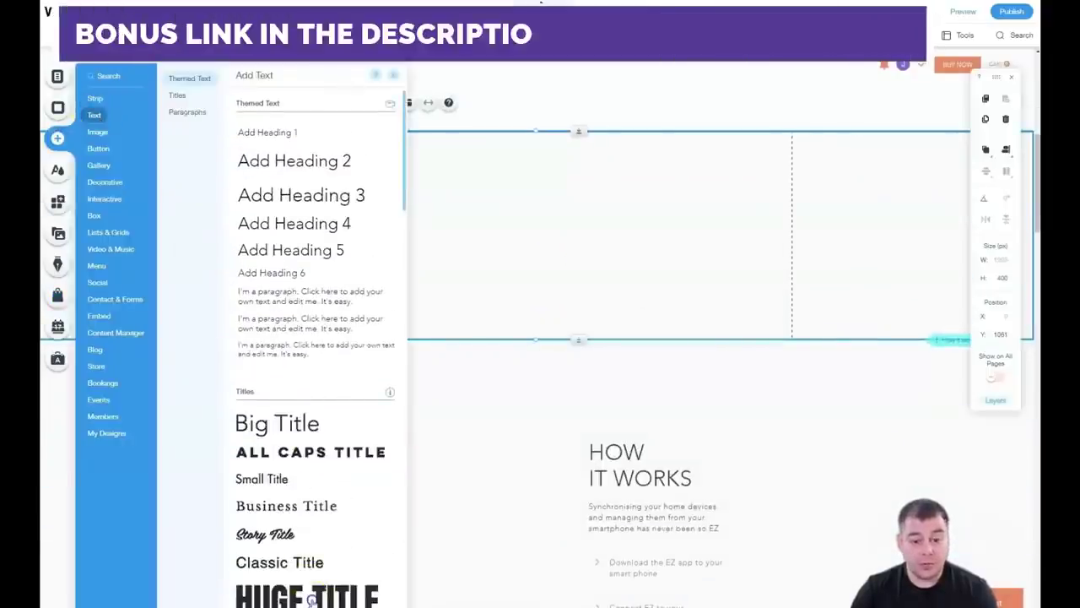
{"action": "left_click_drag", "start_coordinate": [308, 595], "coordinate": [279, 463]}
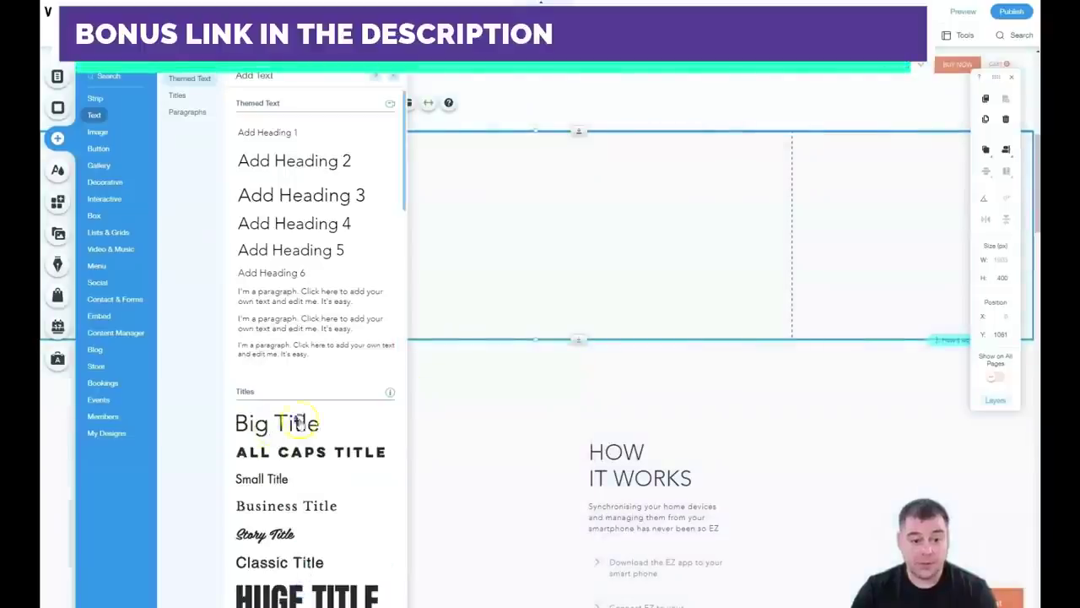
{"action": "left_click_drag", "start_coordinate": [297, 422], "coordinate": [353, 170]}
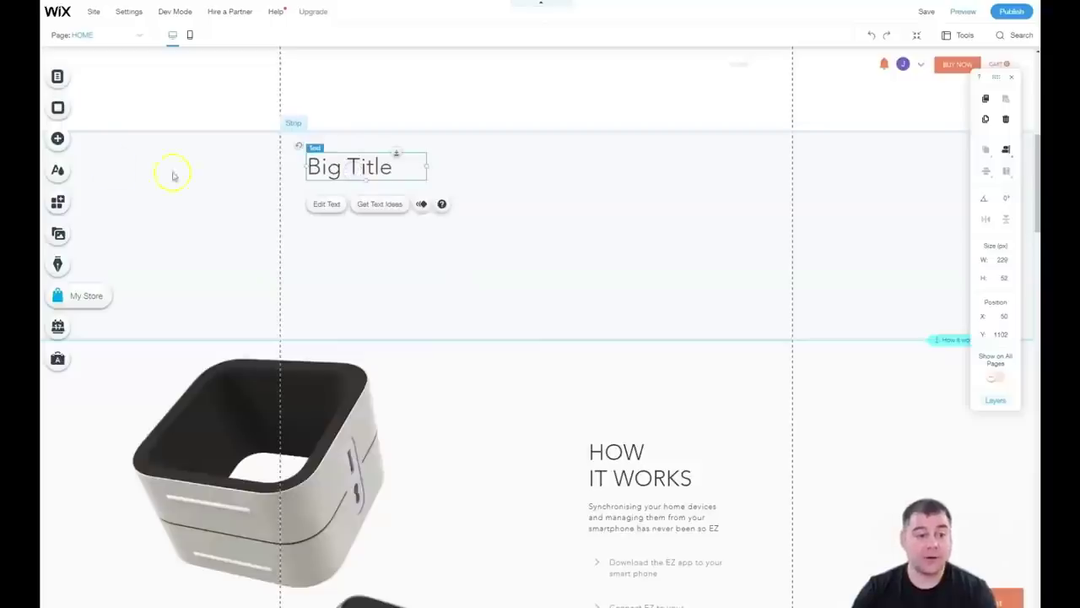
Add a single video player to the new strip beside the Big Title text, at about X 254, Y 1122
{"action": "left_click", "coordinate": [59, 138]}
{"action": "left_click", "coordinate": [133, 253]}
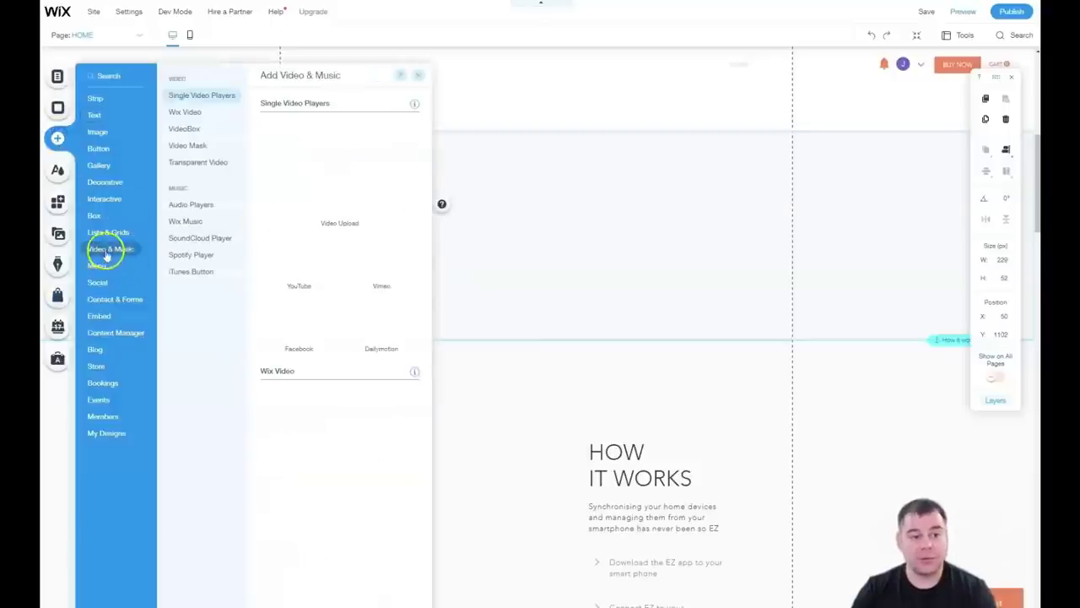
{"action": "left_click_drag", "start_coordinate": [336, 247], "coordinate": [512, 207]}
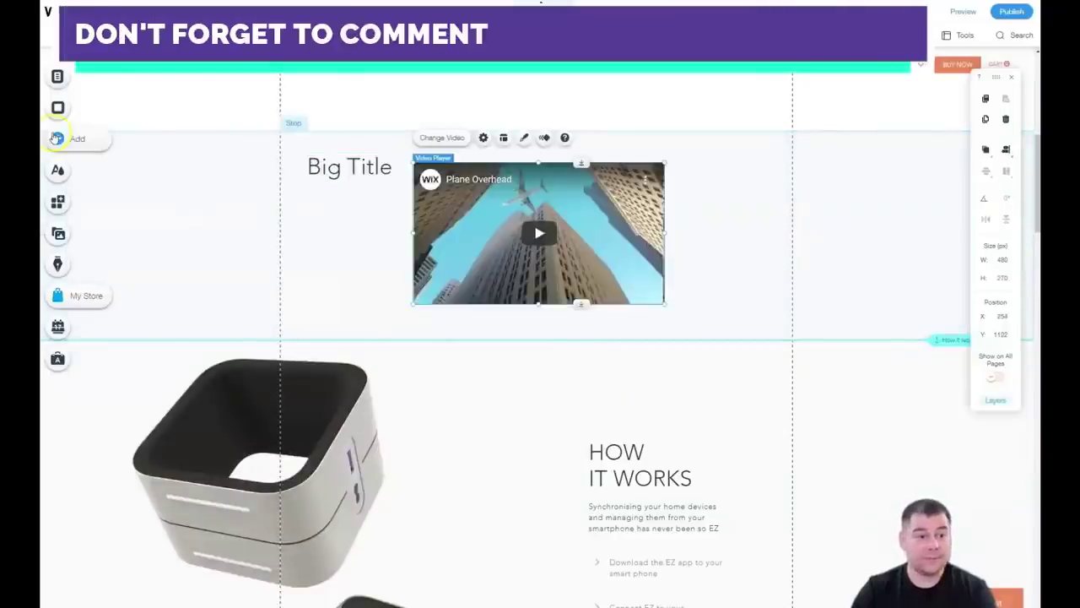
Add a light themed button to the new strip on the video's right side, at about X 797, Y 1236
{"action": "left_click", "coordinate": [54, 137]}
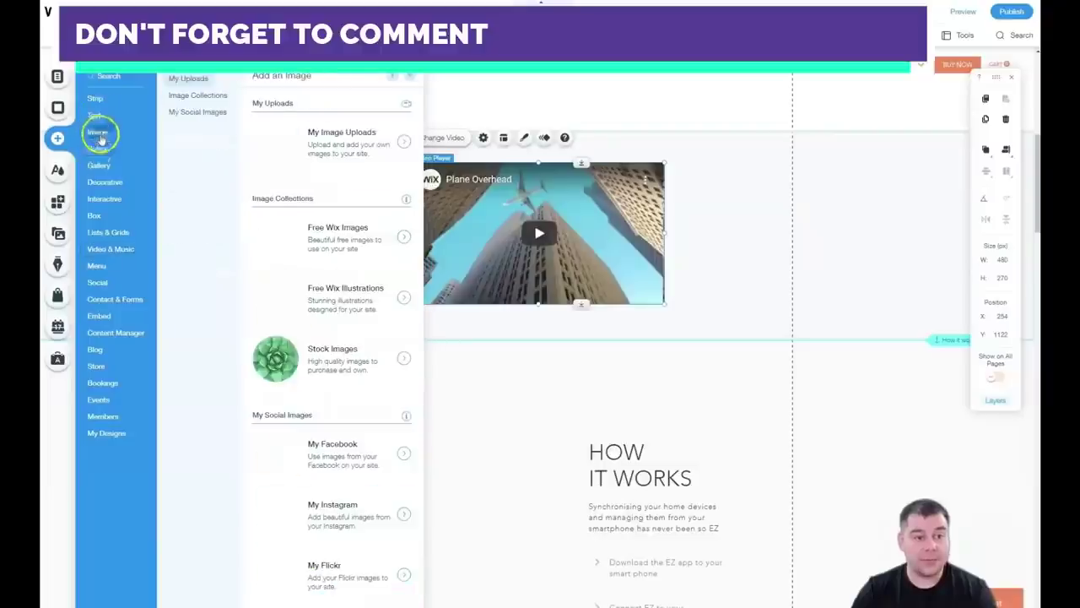
{"action": "mouse_move", "coordinate": [100, 150]}
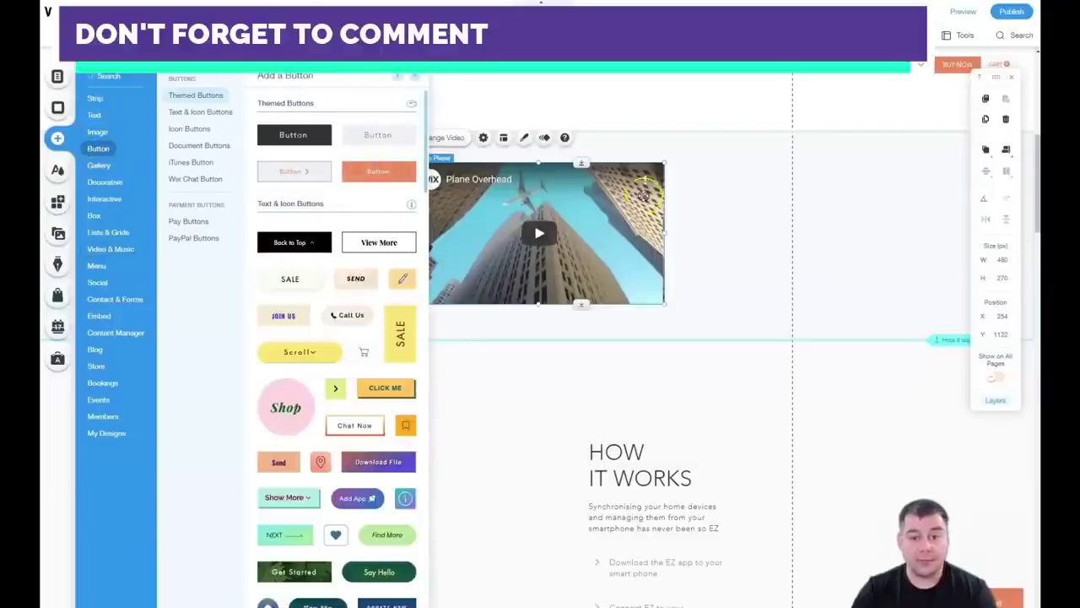
{"action": "left_click_drag", "start_coordinate": [643, 194], "coordinate": [724, 237]}
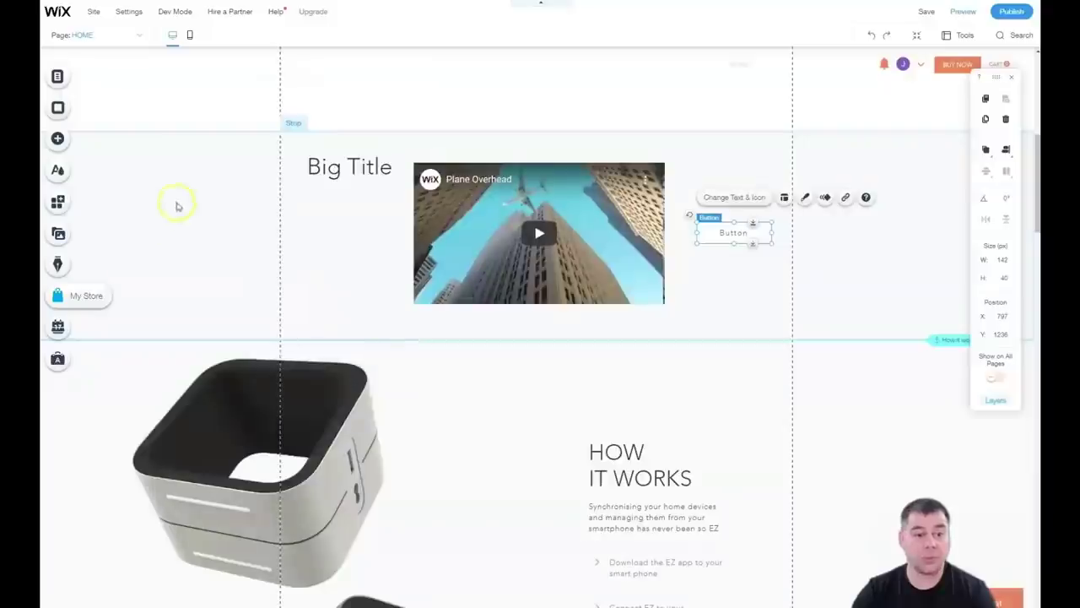
Set the new strip's background to the gray theme color #7A7A7A and close the strip background settings
{"action": "left_click", "coordinate": [223, 221]}
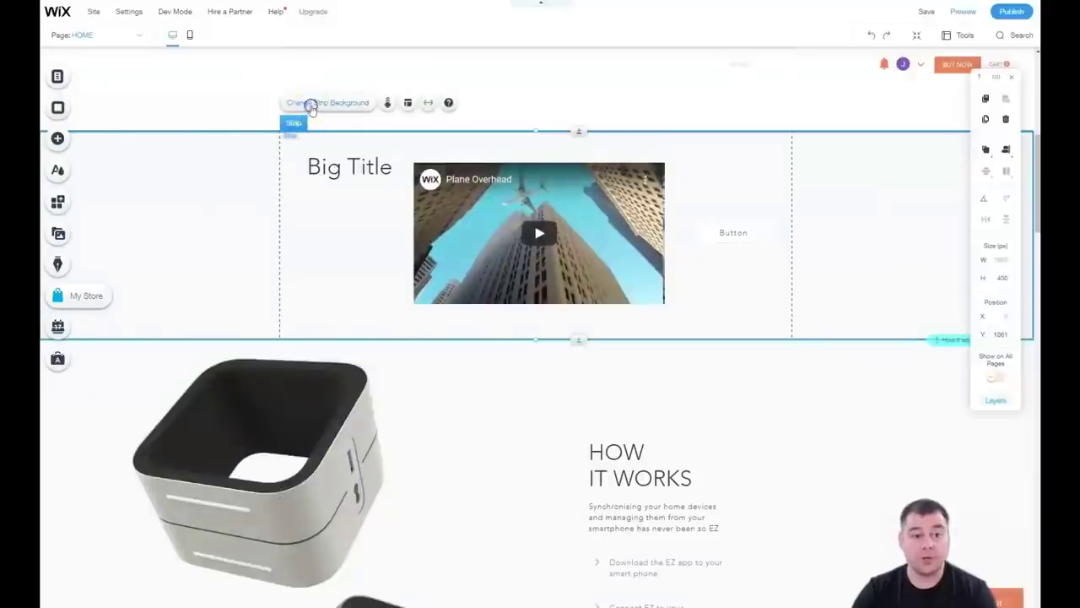
{"action": "left_click", "coordinate": [312, 103]}
{"action": "left_click", "coordinate": [149, 205]}
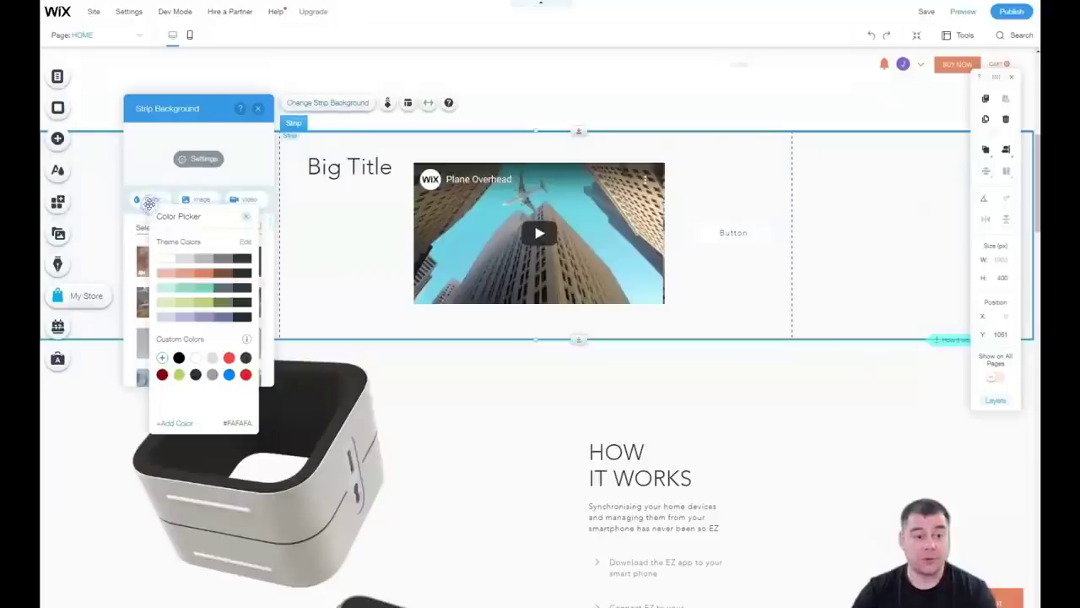
{"action": "left_click", "coordinate": [202, 263]}
{"action": "left_click", "coordinate": [223, 265]}
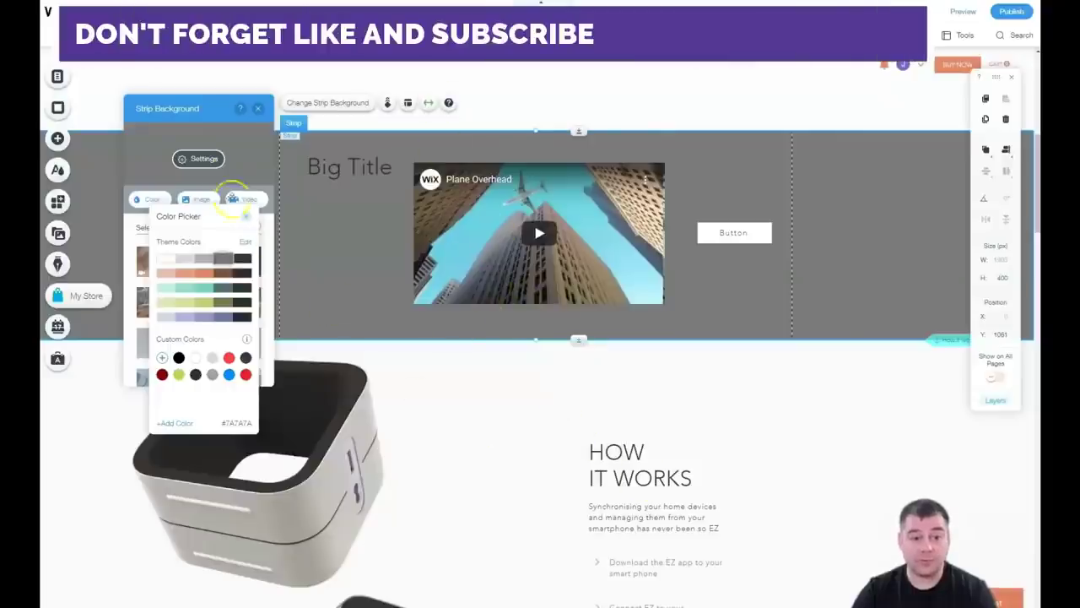
{"action": "left_click", "coordinate": [377, 172]}
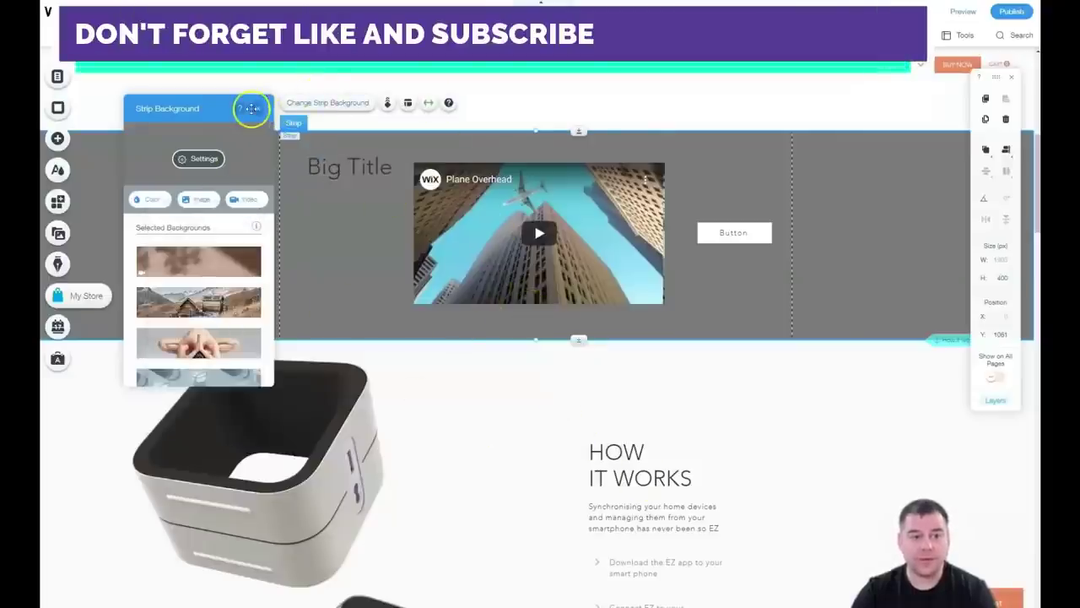
{"action": "left_click", "coordinate": [256, 108]}
Set the MINIMAL & SMART DESIGN heading's font size to 60 px and make the text bold and italic
{"action": "scroll", "coordinate": [567, 379], "scroll_direction": "down", "scroll_amount": 1}
{"action": "scroll", "coordinate": [567, 379], "scroll_direction": "down", "scroll_amount": 10}
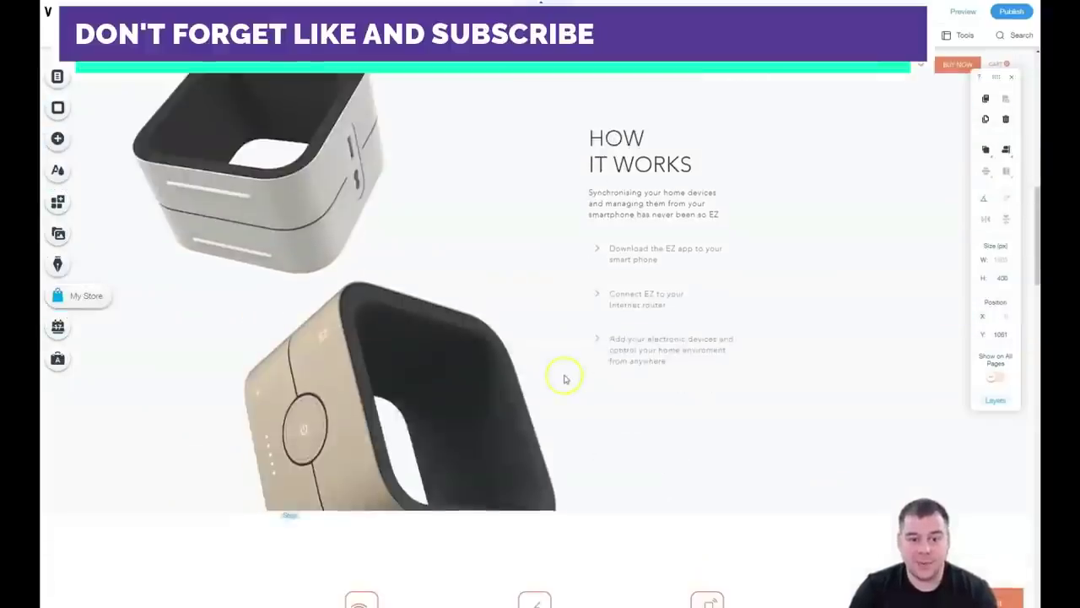
{"action": "scroll", "coordinate": [566, 379], "scroll_direction": "down", "scroll_amount": 6}
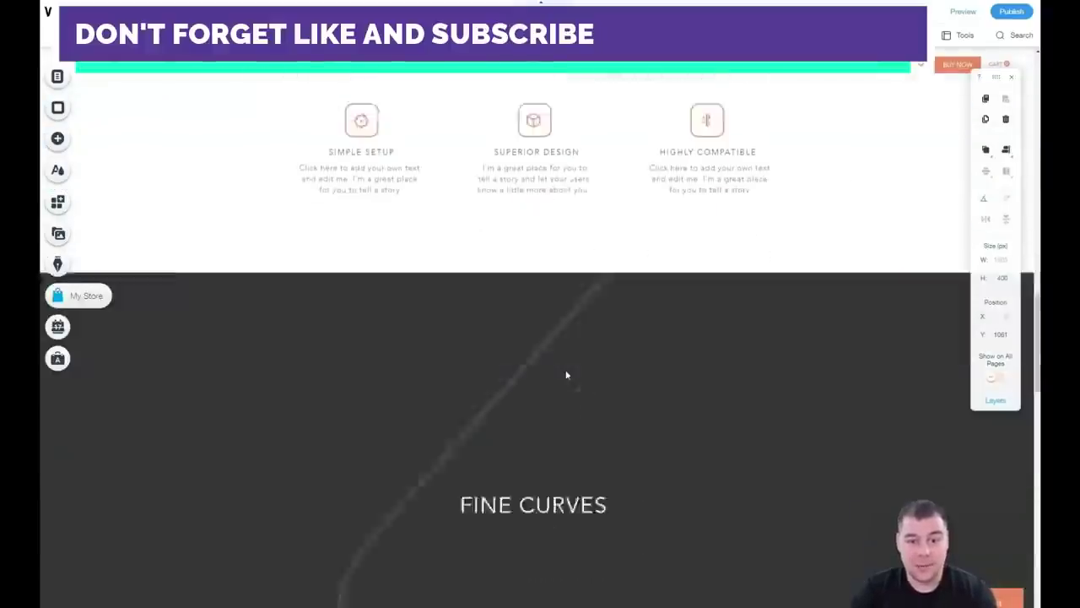
{"action": "scroll", "coordinate": [566, 375], "scroll_direction": "down", "scroll_amount": 3}
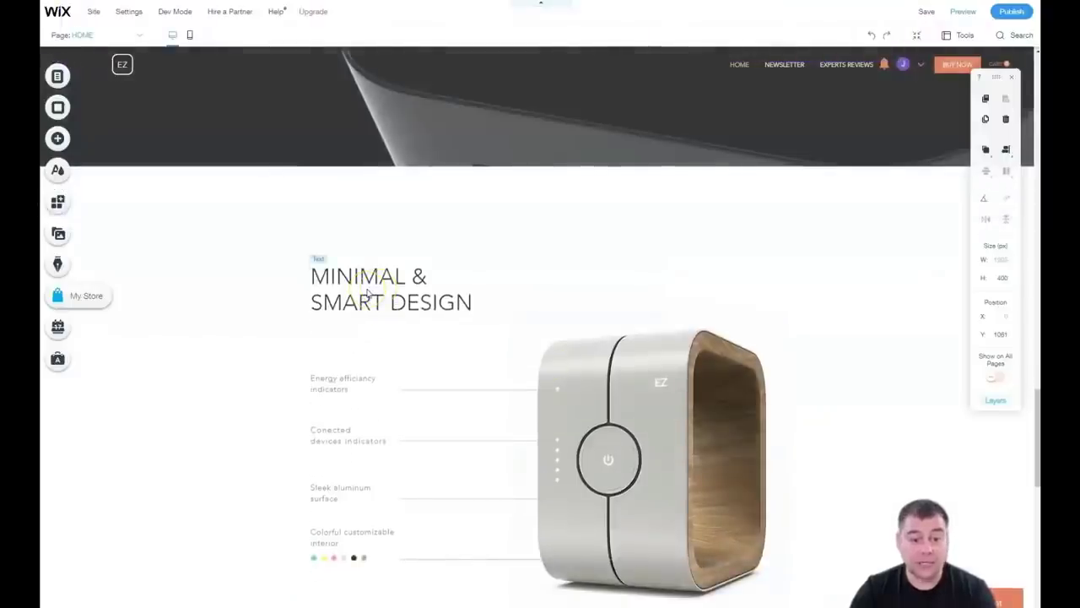
{"action": "left_click", "coordinate": [368, 292]}
{"action": "double_click", "coordinate": [372, 291]}
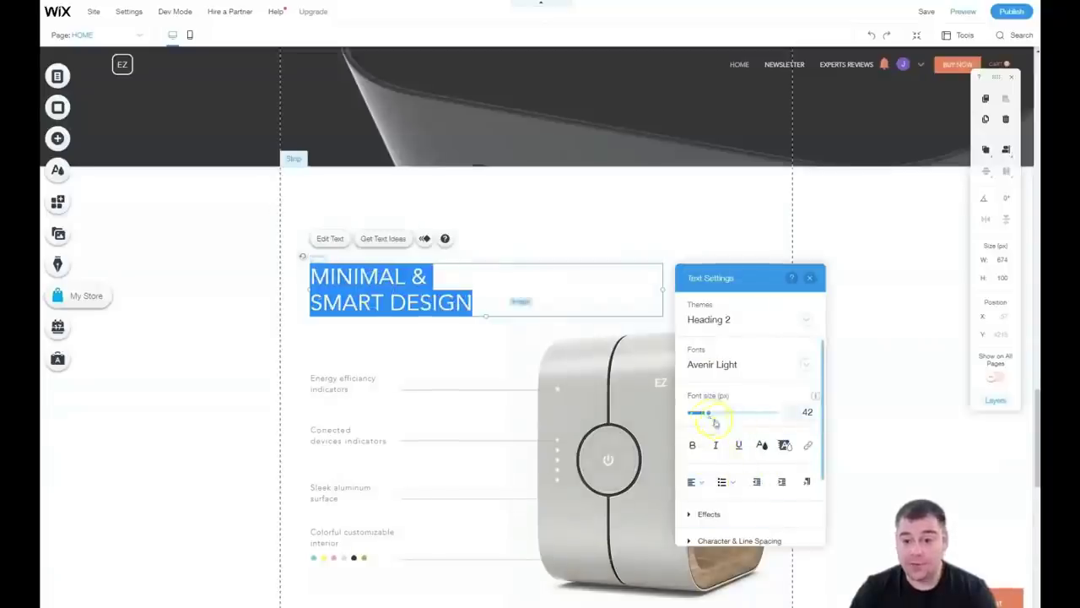
{"action": "mouse_move", "coordinate": [710, 417]}
{"action": "left_mouse_down"}
{"action": "mouse_move", "coordinate": [731, 415]}
{"action": "mouse_move", "coordinate": [717, 413]}
{"action": "left_mouse_up"}
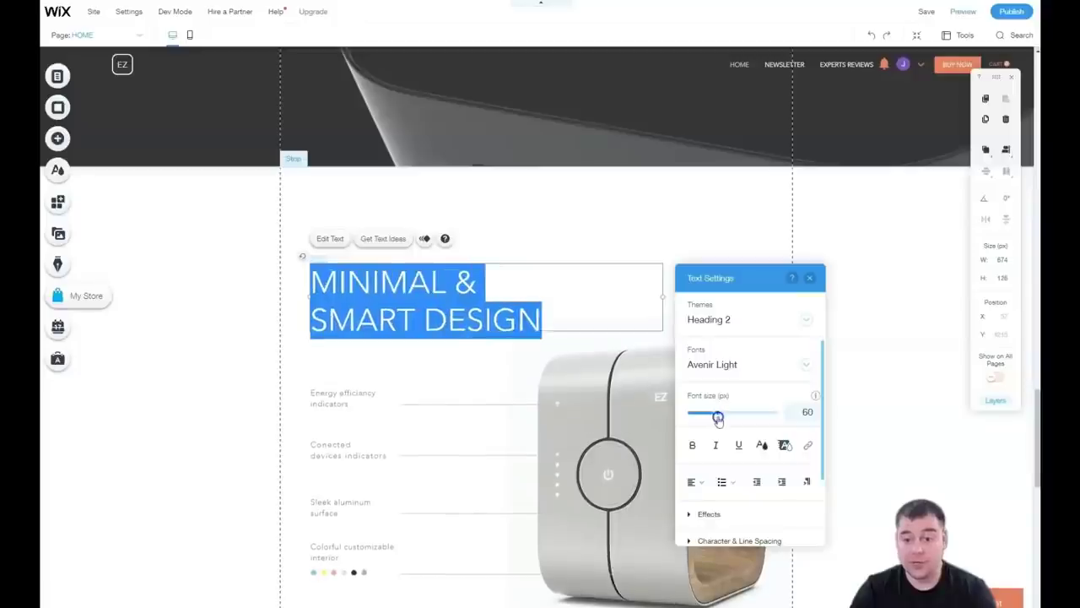
{"action": "left_click", "coordinate": [715, 445]}
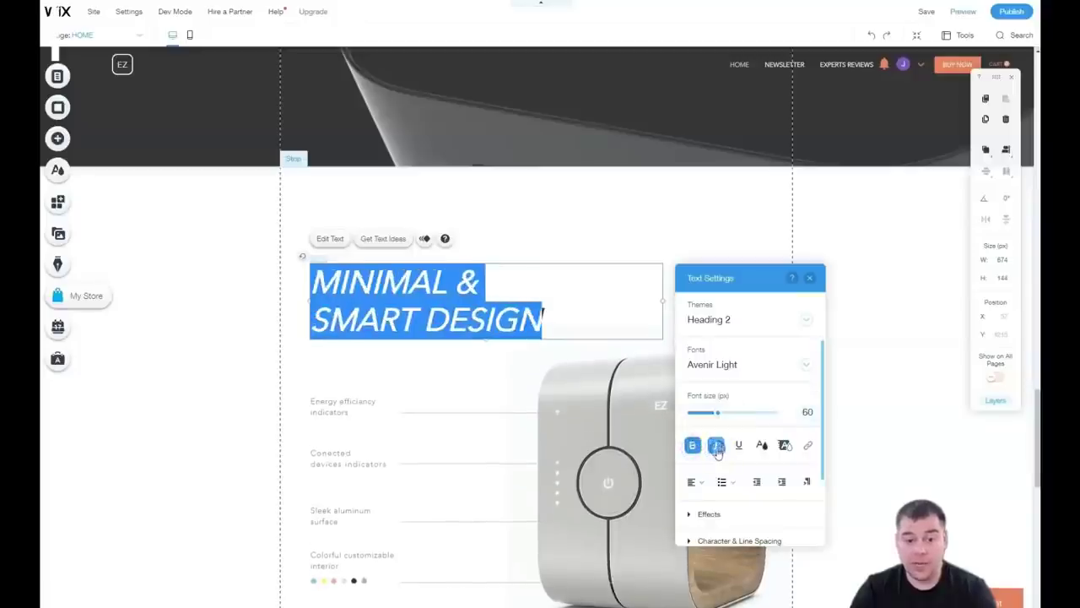
Remove the bold and italic formatting from the MINIMAL & SMART DESIGN heading and move it up to about Y 4149
{"action": "left_click", "coordinate": [715, 445]}
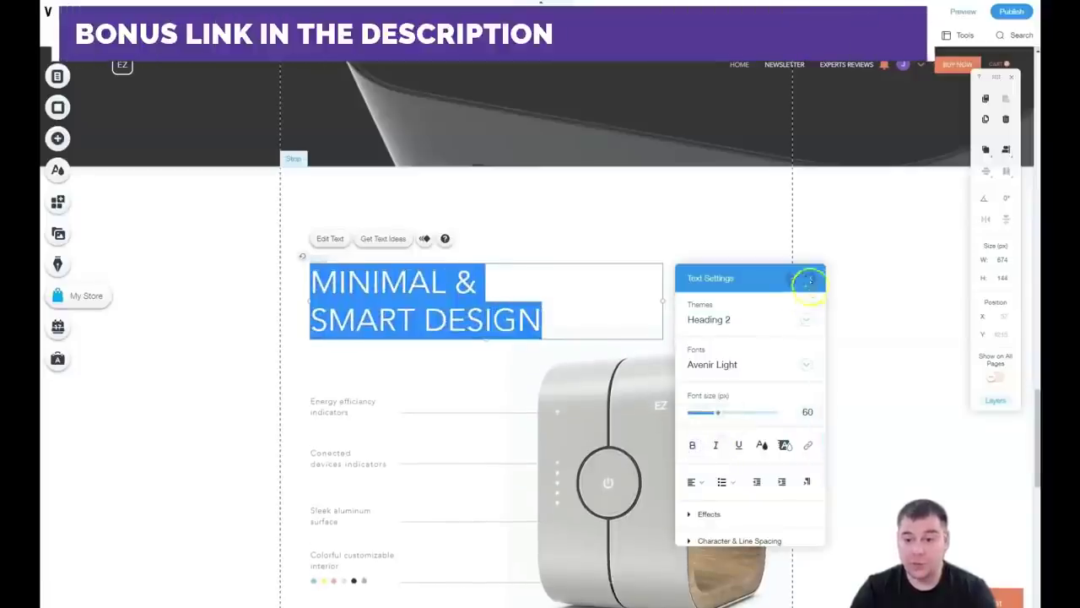
{"action": "left_click", "coordinate": [810, 279]}
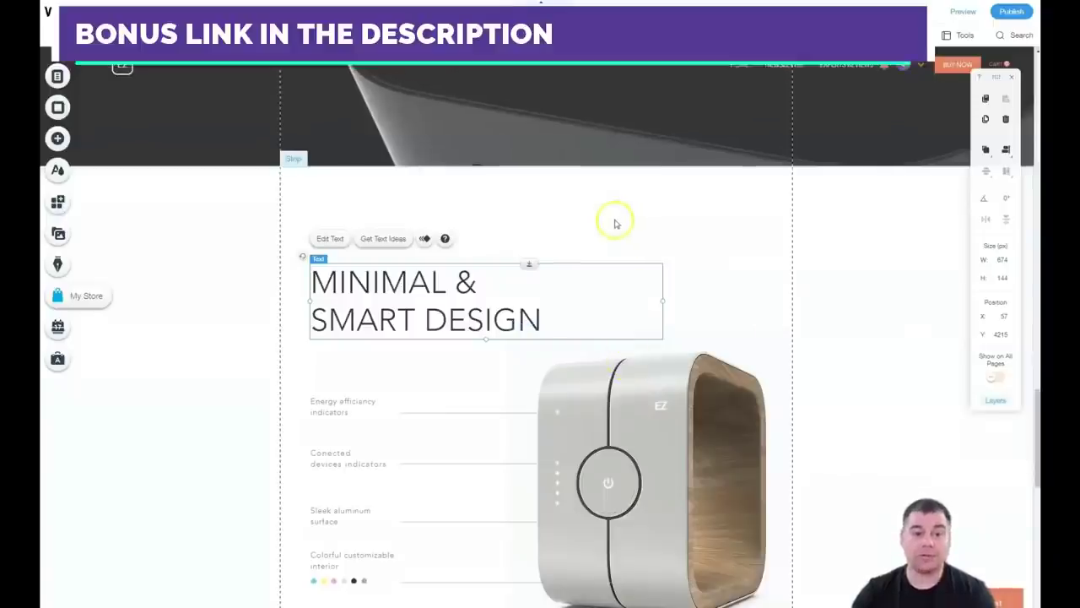
{"action": "left_click_drag", "start_coordinate": [412, 295], "coordinate": [412, 260]}
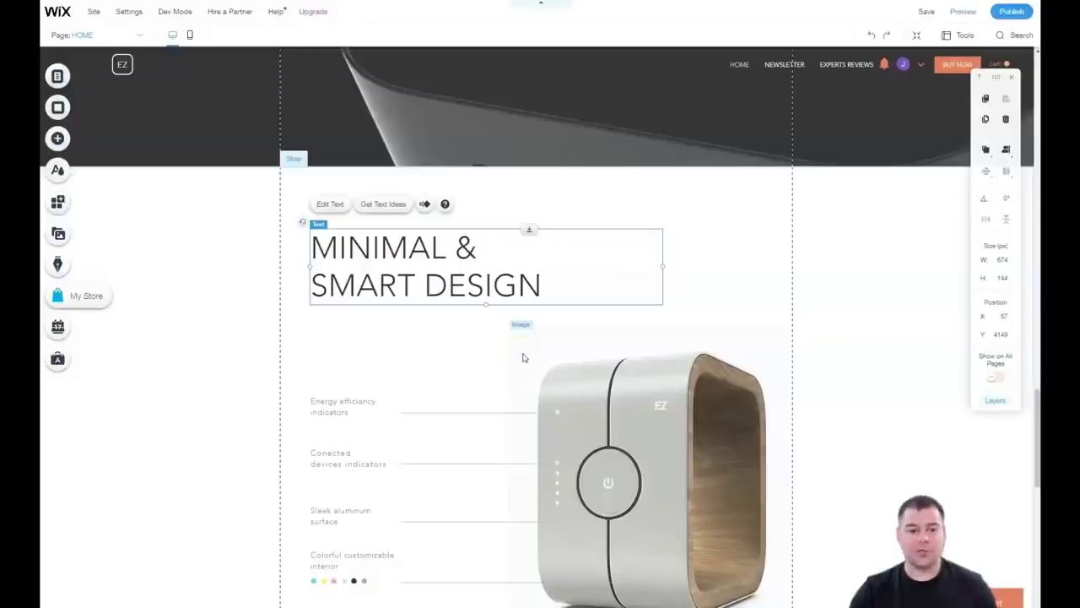
Hide the floating element toolbar and look over the rest of the home page down to its footer
{"action": "scroll", "coordinate": [523, 358], "scroll_direction": "down", "scroll_amount": 2}
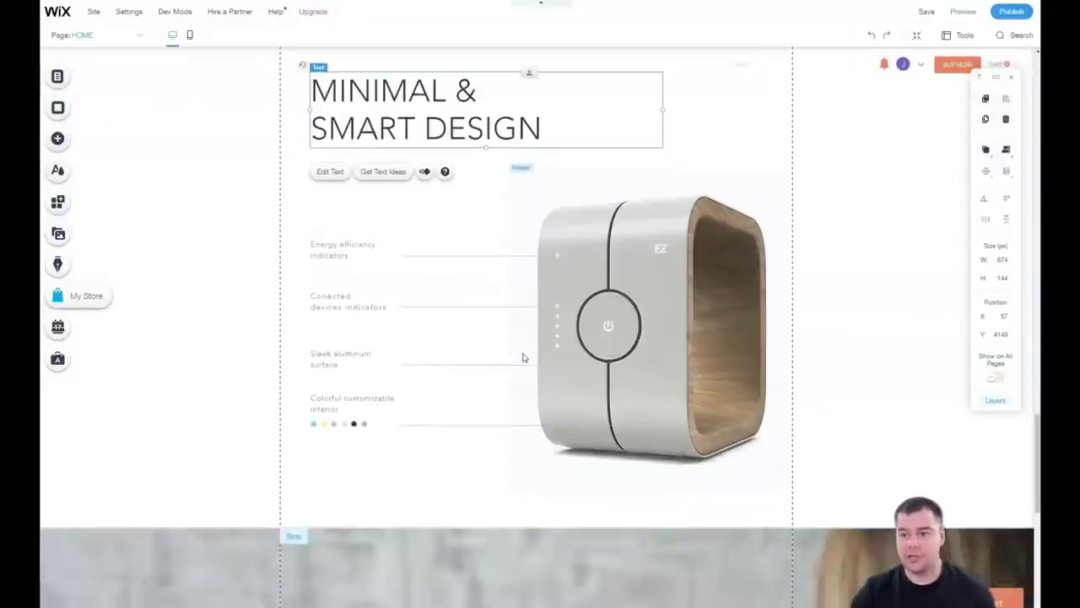
{"action": "left_click", "coordinate": [1011, 77]}
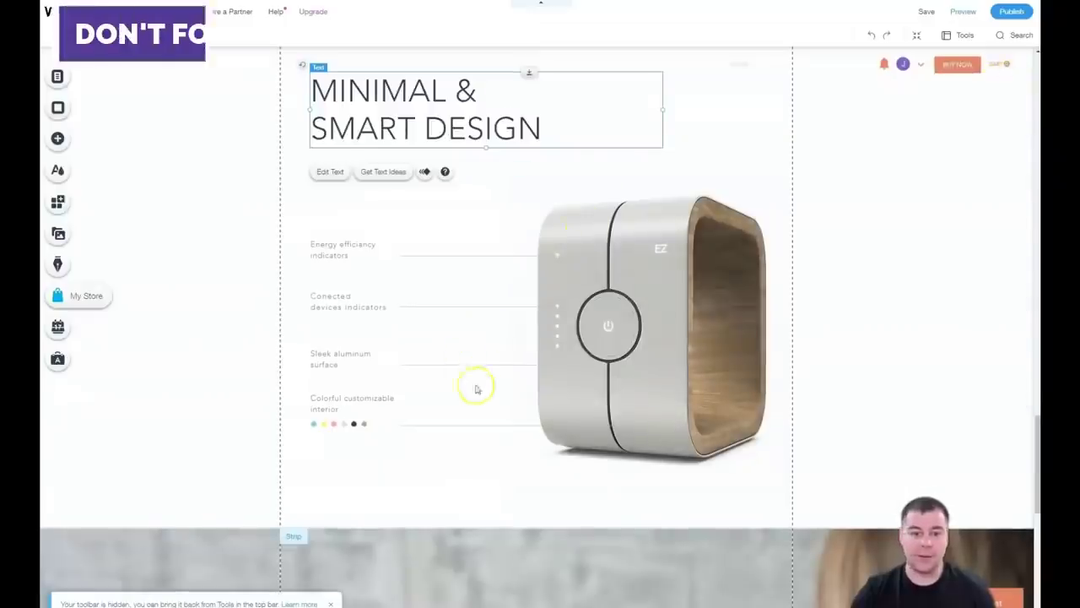
{"action": "scroll", "coordinate": [487, 402], "scroll_direction": "down", "scroll_amount": 5}
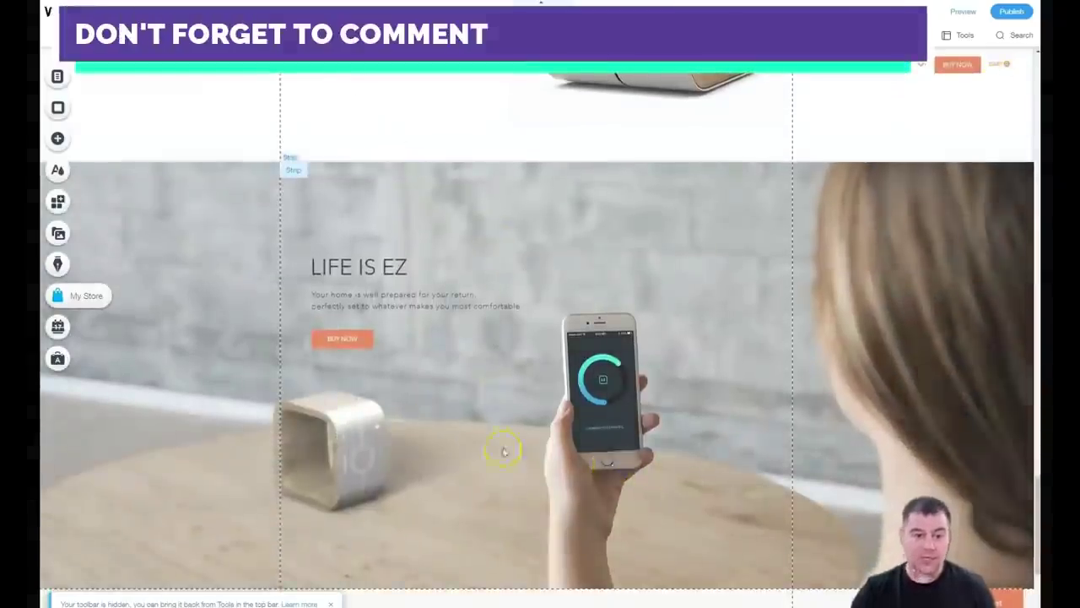
{"action": "scroll", "coordinate": [506, 447], "scroll_direction": "down", "scroll_amount": 4}
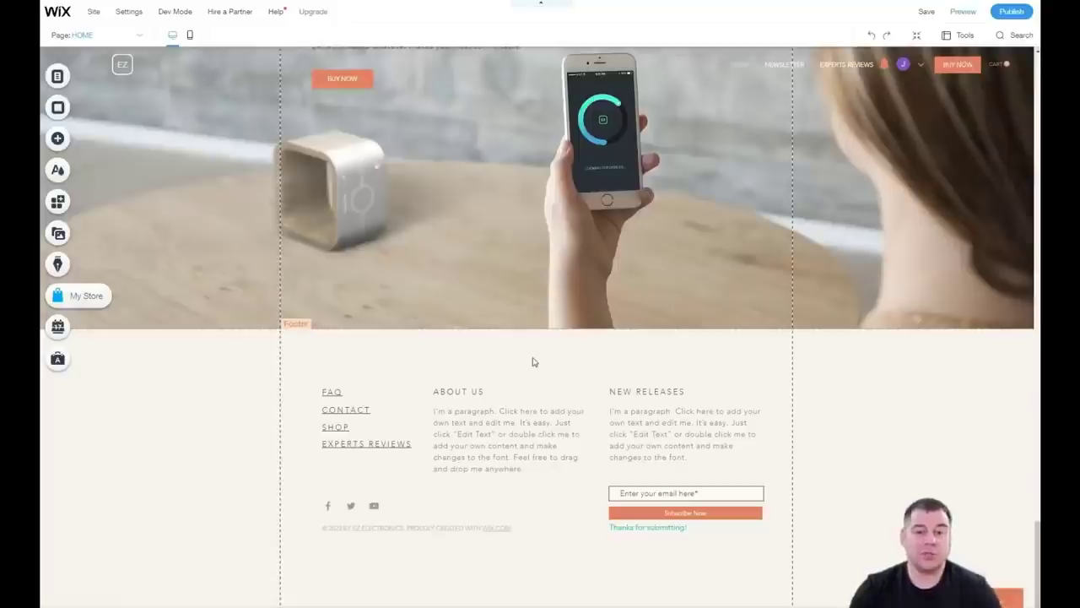
Browse the Marketing category of the Wix App Market for advertising, pop-up and social media apps, and close the market
{"action": "left_click", "coordinate": [57, 201]}
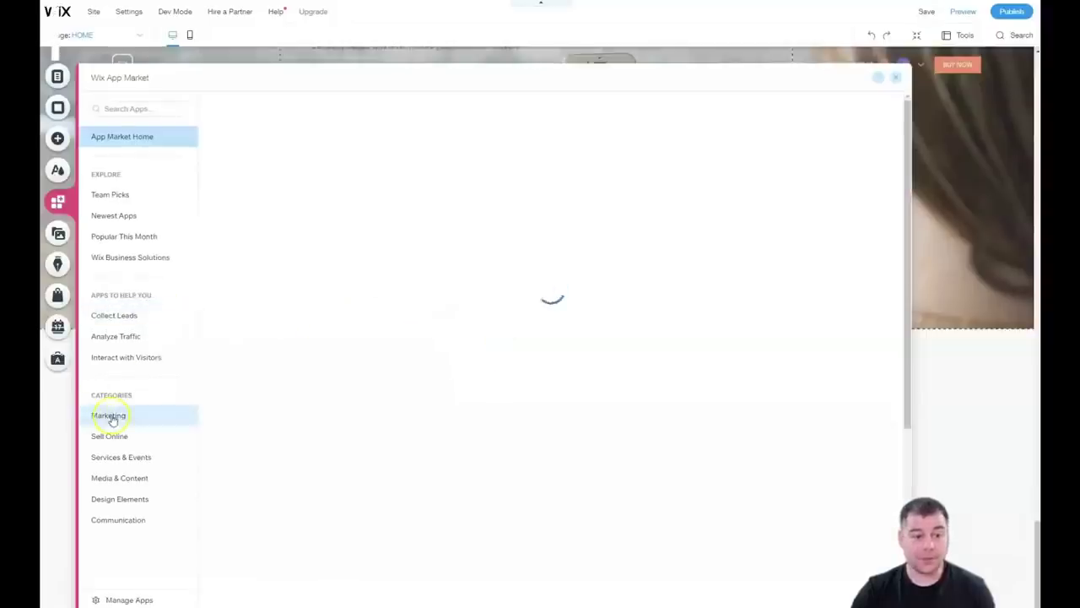
{"action": "left_click", "coordinate": [110, 417]}
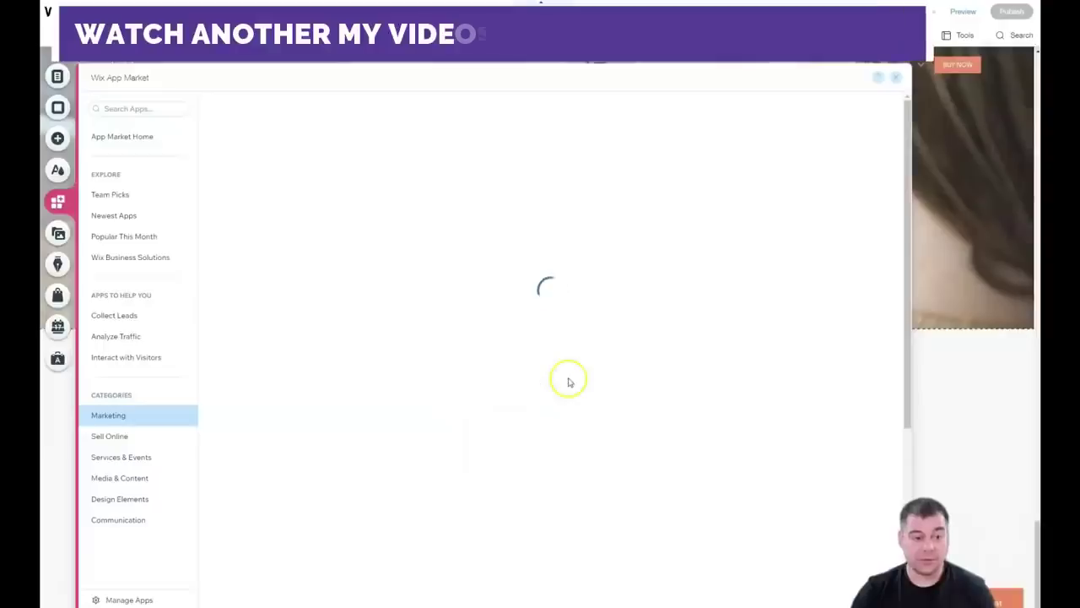
{"action": "scroll", "coordinate": [582, 367], "scroll_direction": "down", "scroll_amount": 2}
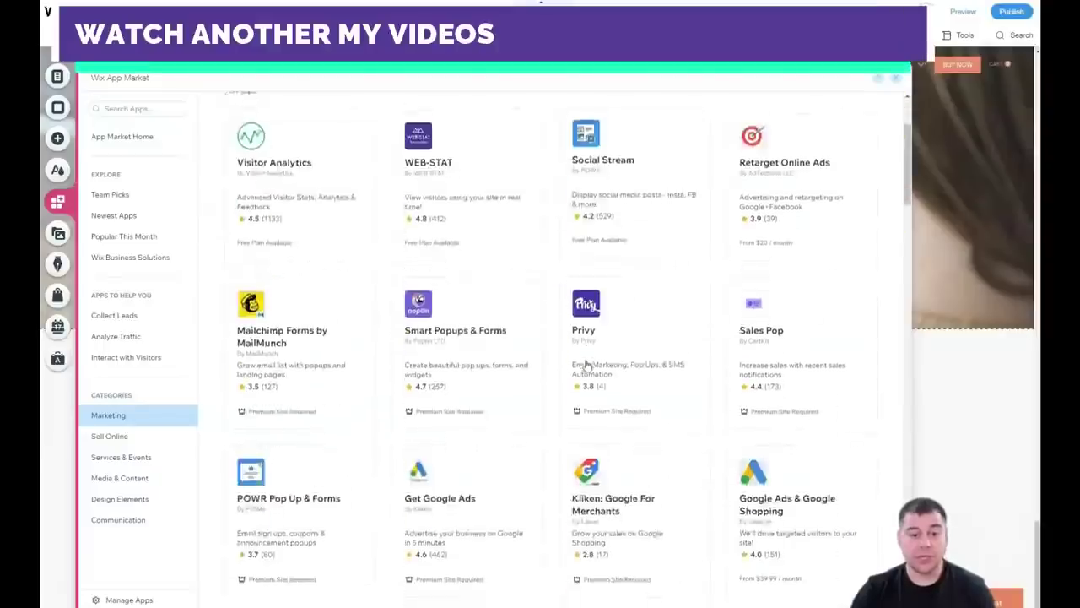
{"action": "scroll", "coordinate": [586, 364], "scroll_direction": "down", "scroll_amount": 2}
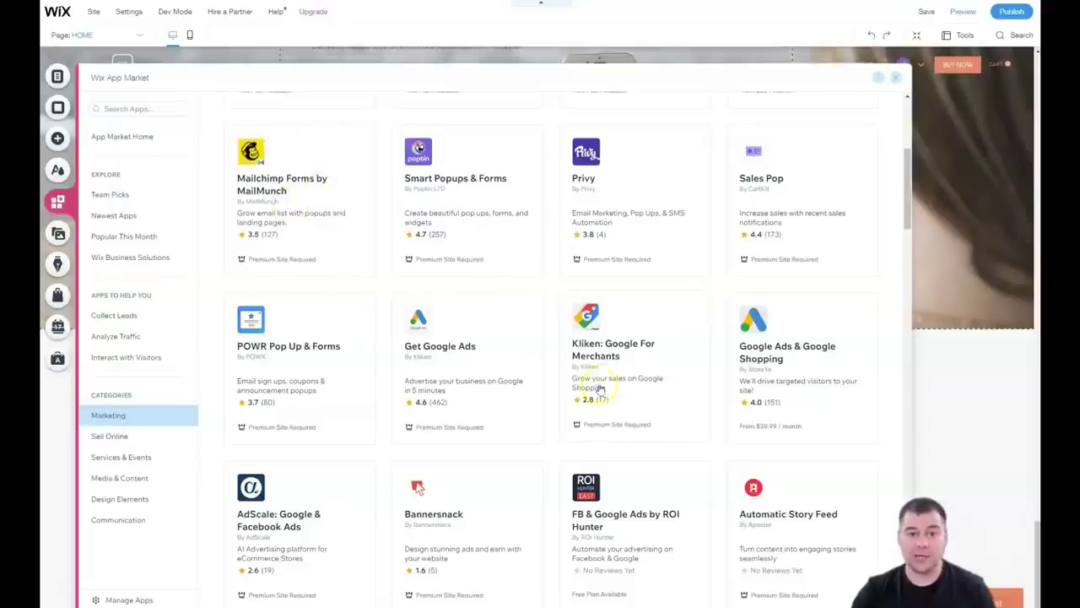
{"action": "scroll", "coordinate": [572, 361], "scroll_direction": "down", "scroll_amount": 3}
{"action": "scroll", "coordinate": [561, 359], "scroll_direction": "down", "scroll_amount": 8}
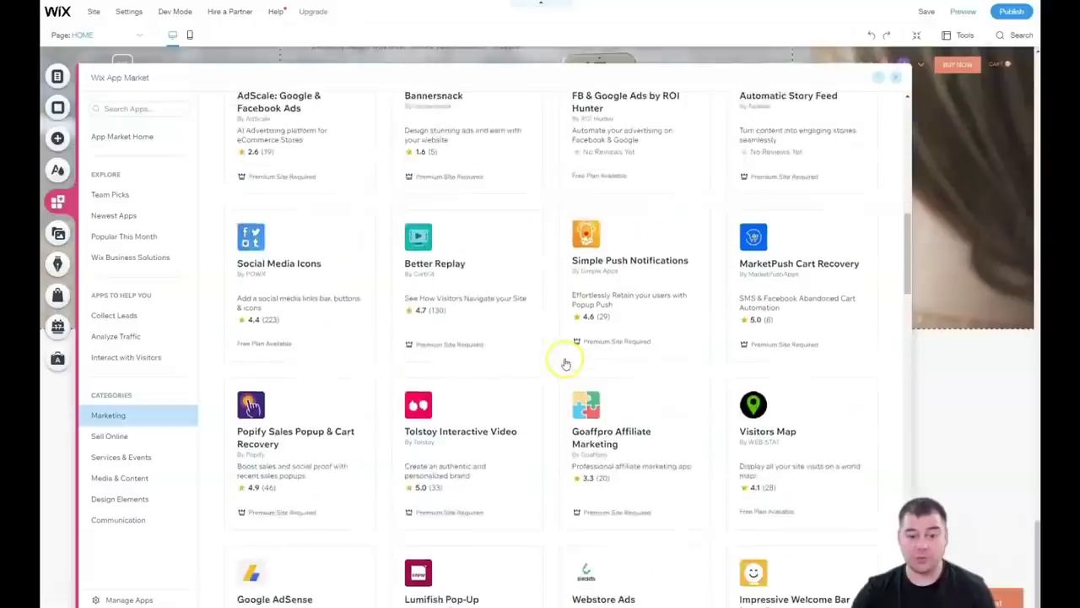
{"action": "scroll", "coordinate": [555, 352], "scroll_direction": "down", "scroll_amount": 8}
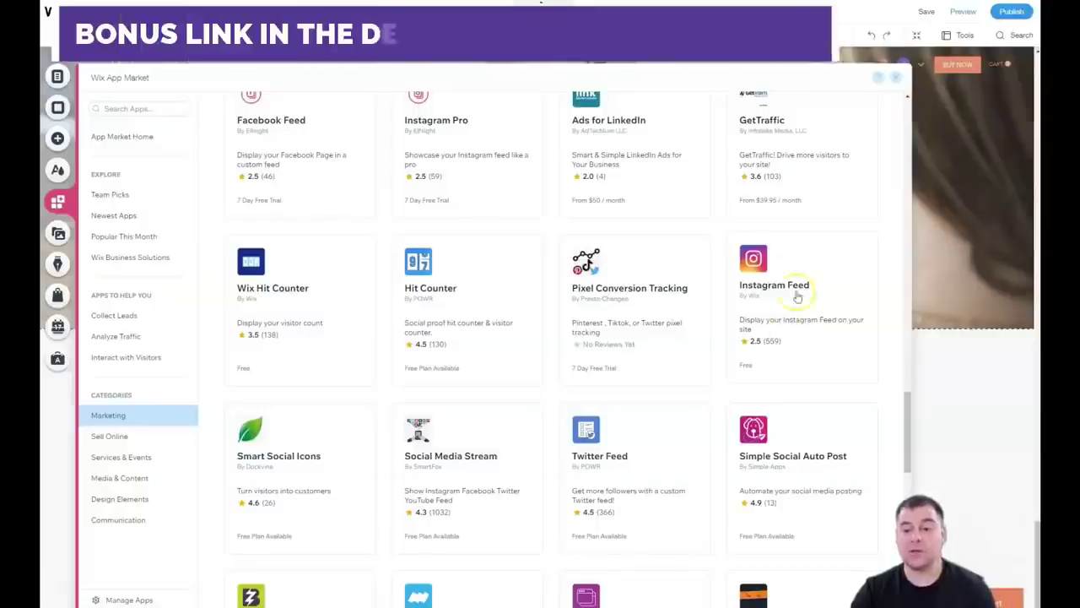
{"action": "left_click", "coordinate": [781, 318]}
{"action": "scroll", "coordinate": [780, 318], "scroll_direction": "down", "scroll_amount": 3}
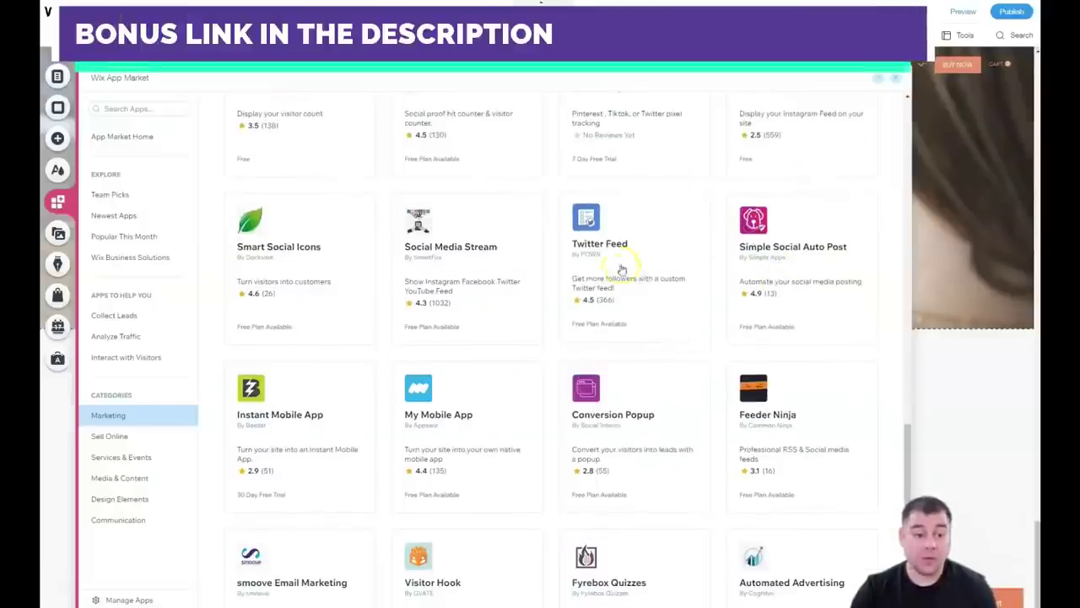
{"action": "left_click", "coordinate": [882, 82]}
{"action": "left_click", "coordinate": [583, 318]}
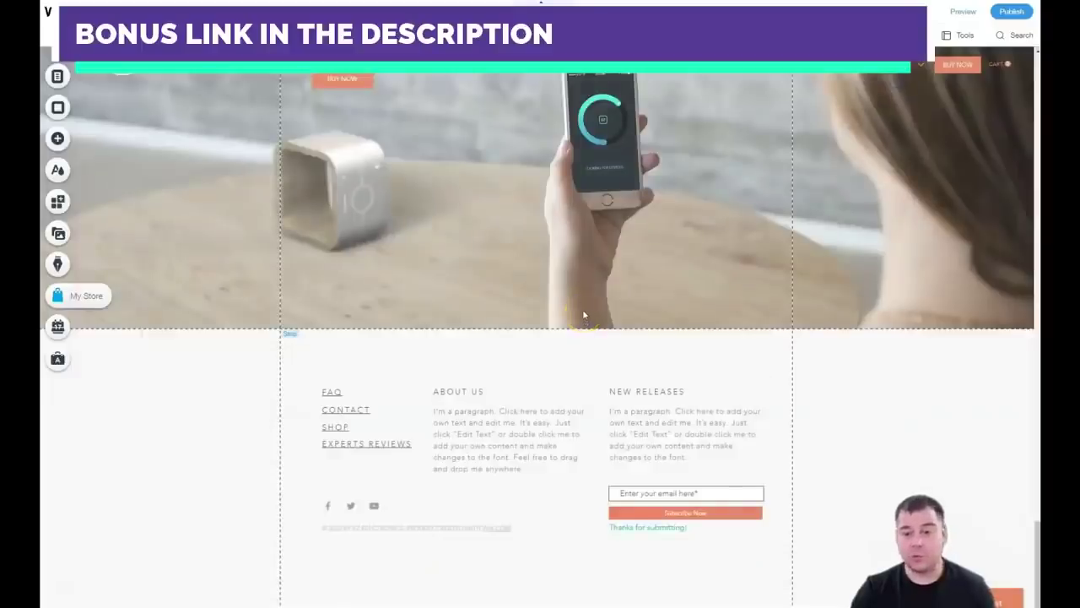
Review the home page's sections from the footer back up to the YOUR HOME. SMARTER. section
{"action": "scroll", "coordinate": [585, 317], "scroll_direction": "up", "scroll_amount": 10}
{"action": "scroll", "coordinate": [586, 317], "scroll_direction": "up", "scroll_amount": 8}
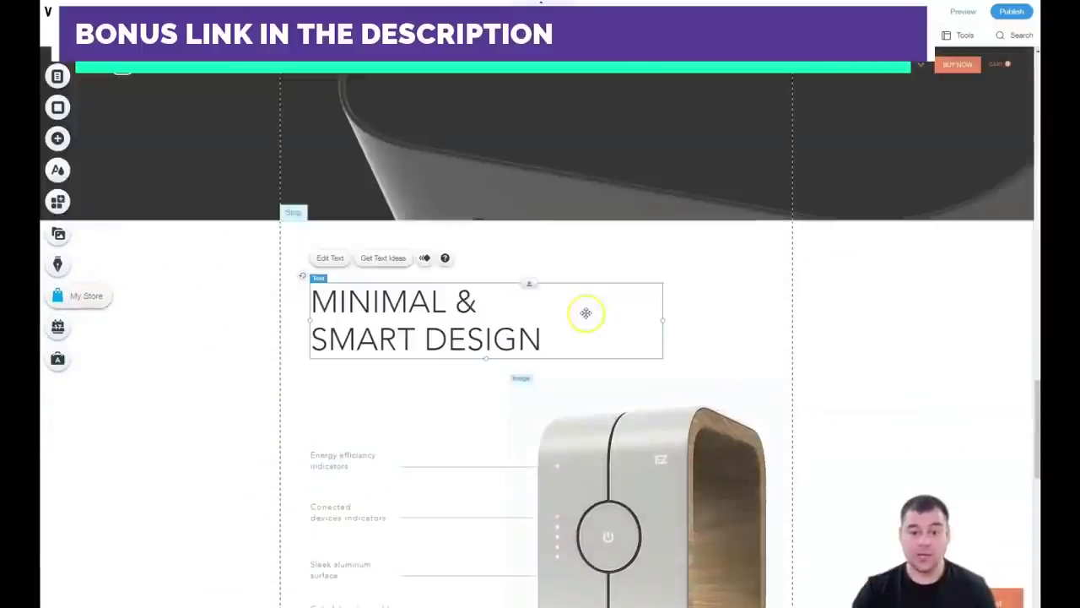
{"action": "scroll", "coordinate": [586, 317], "scroll_direction": "up", "scroll_amount": 8}
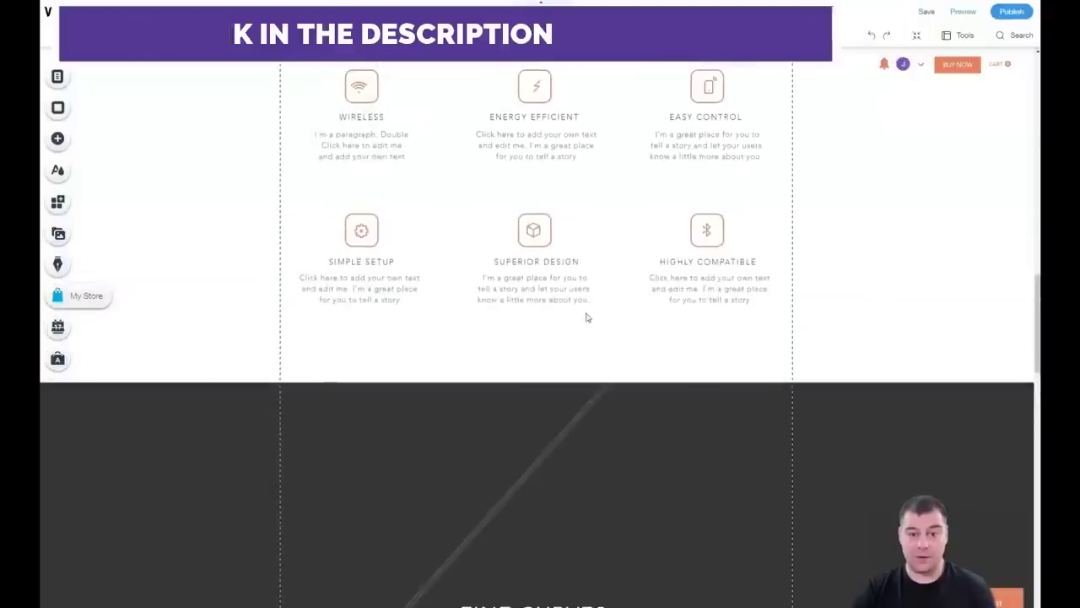
{"action": "scroll", "coordinate": [587, 317], "scroll_direction": "up", "scroll_amount": 10}
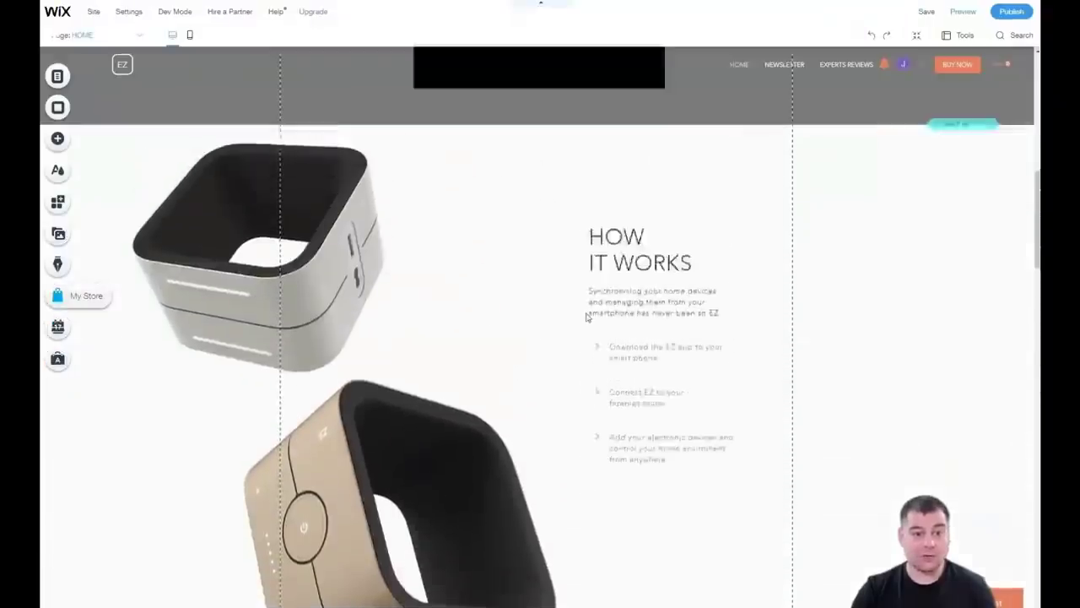
{"action": "scroll", "coordinate": [587, 318], "scroll_direction": "up", "scroll_amount": 3}
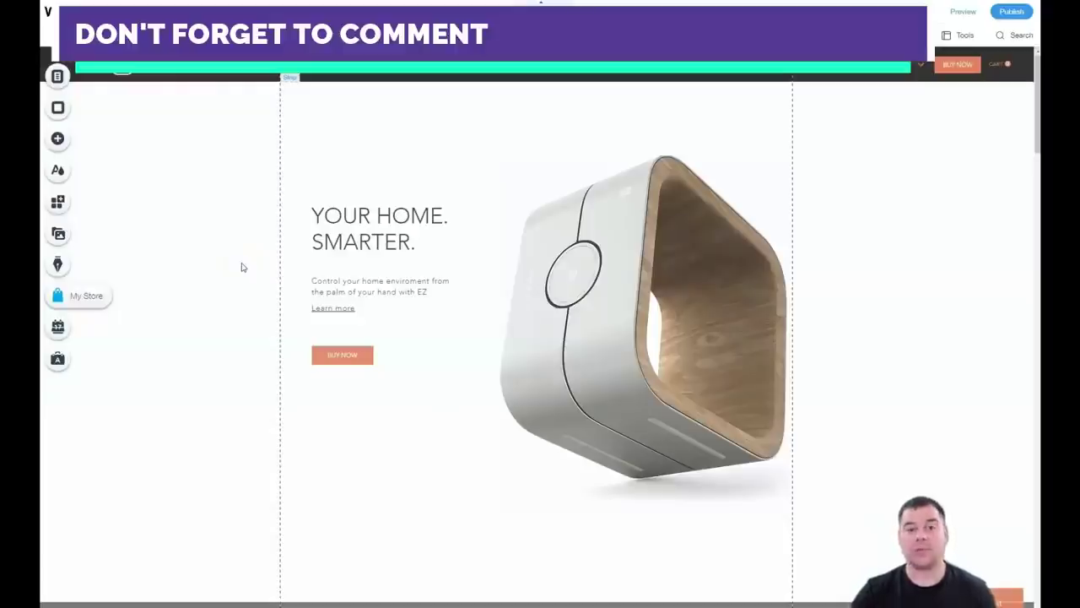
{"action": "left_click", "coordinate": [233, 271]}
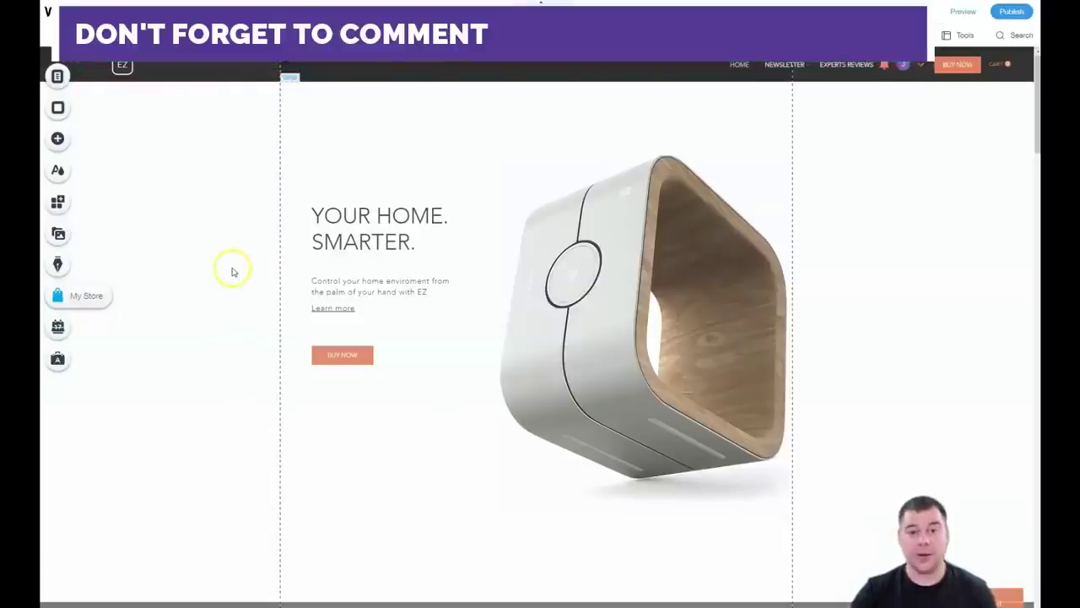